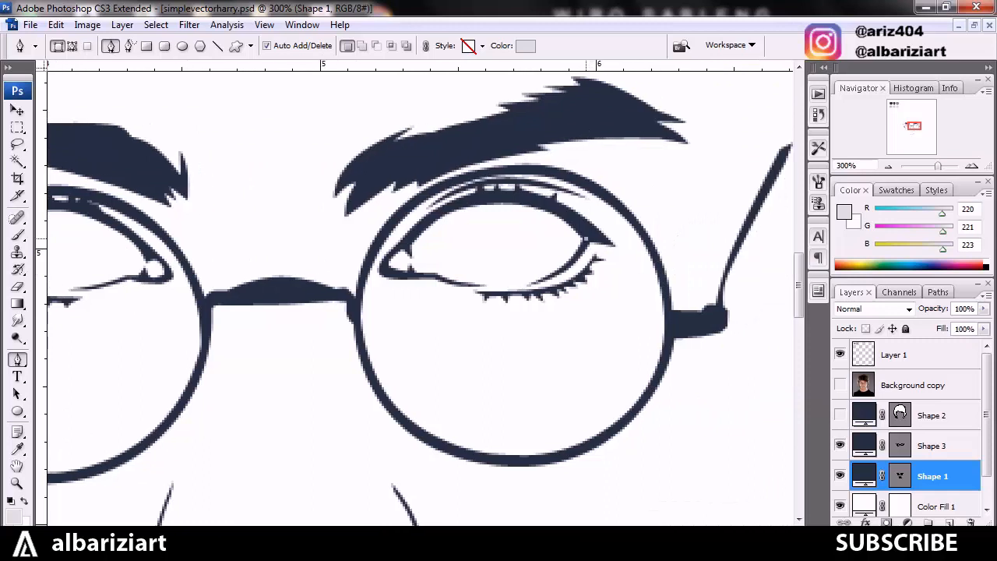
Start a light grey (220, 221, 223) Pen shape along the lower lid of the right-hand eye and place its layer beneath Shape 1
left_click(585, 239)
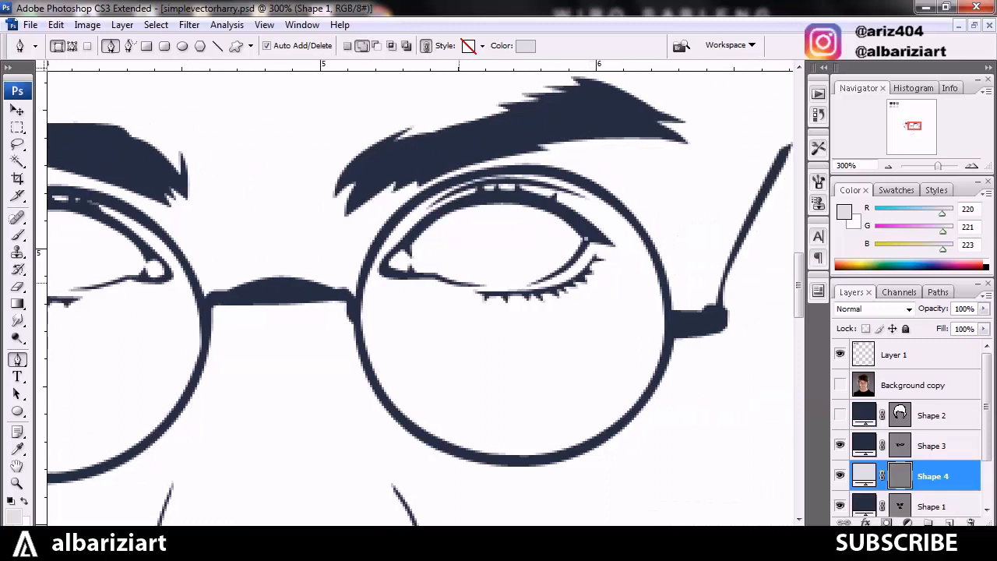
left_click(458, 282)
left_click_drag(512, 264, 539, 278)
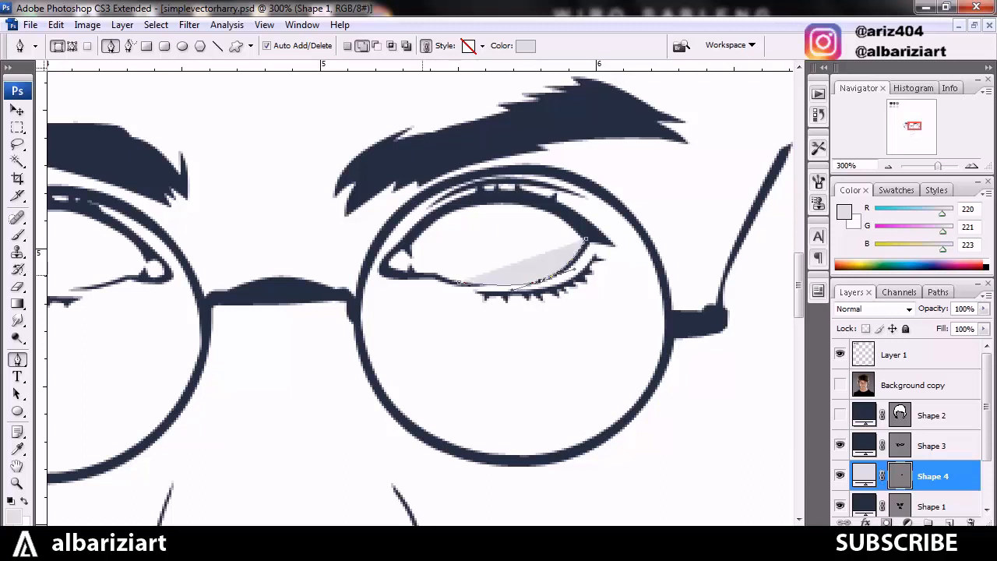
mouse_move(933, 476)
left_mouse_down()
mouse_move(949, 522)
mouse_move(936, 510)
mouse_move(939, 518)
mouse_move(935, 442)
mouse_move(935, 457)
left_mouse_up()
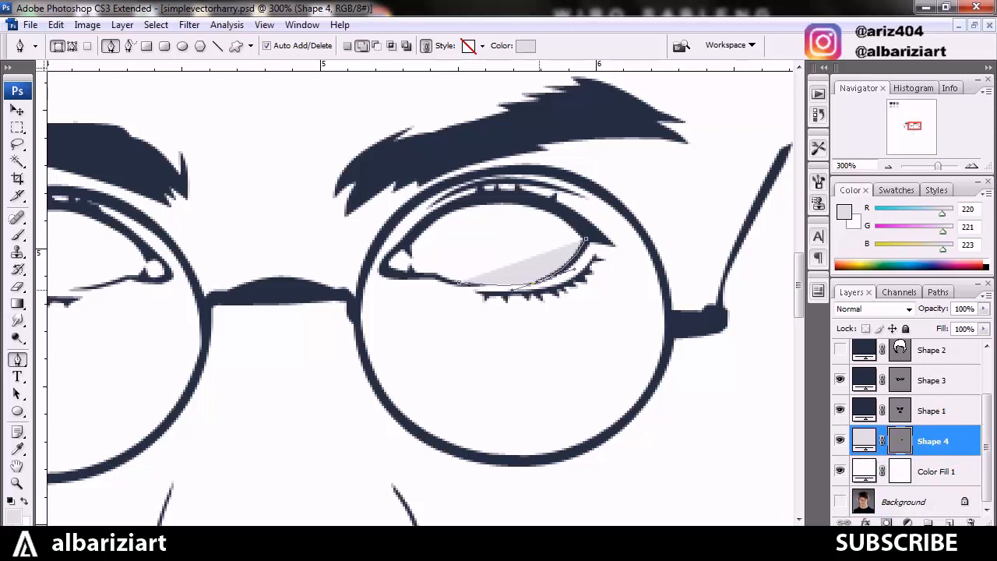
Continue the grey outline around the right-hand eye's inner corner and close it with a curve along the upper lid
left_click(435, 274)
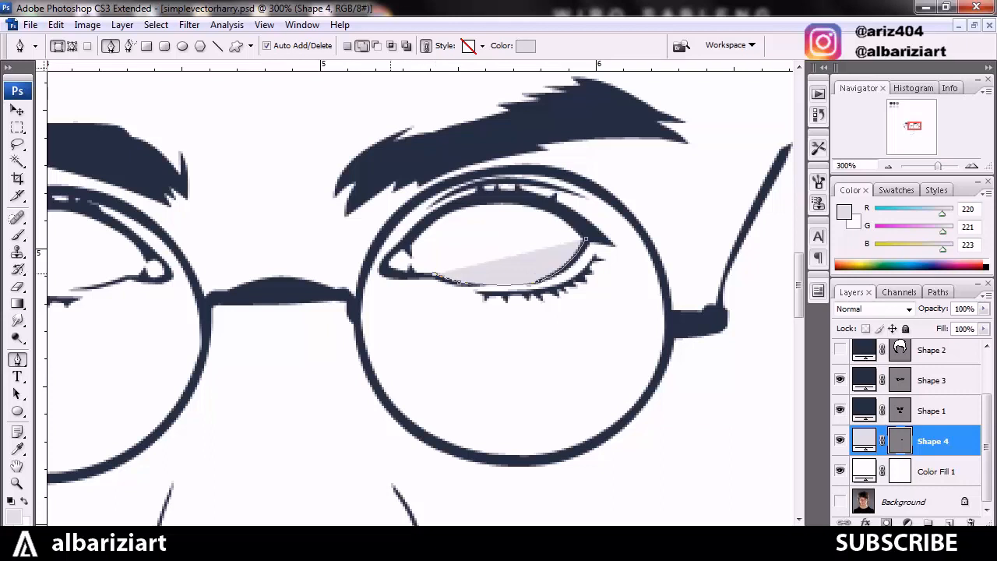
left_click(385, 272)
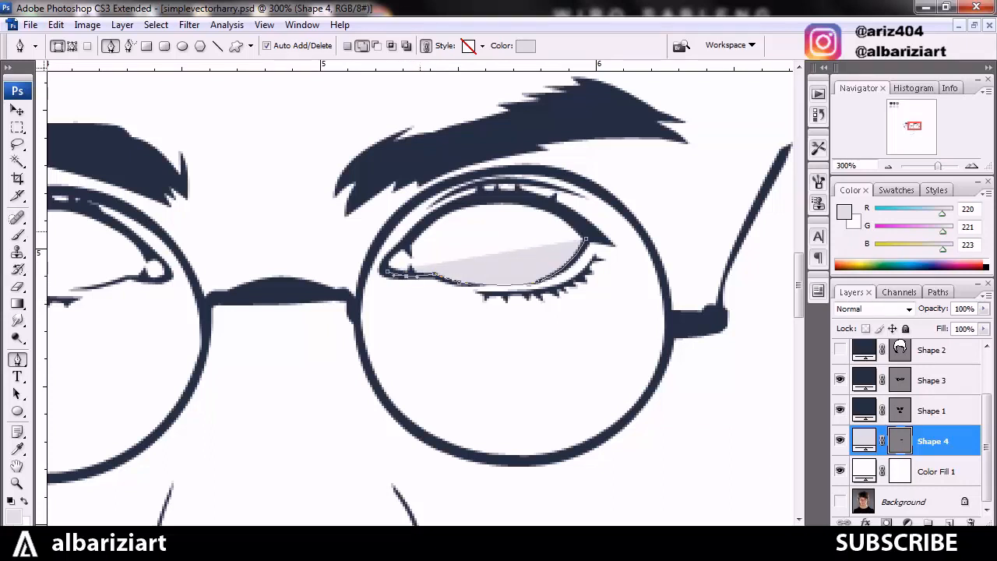
left_click(403, 241)
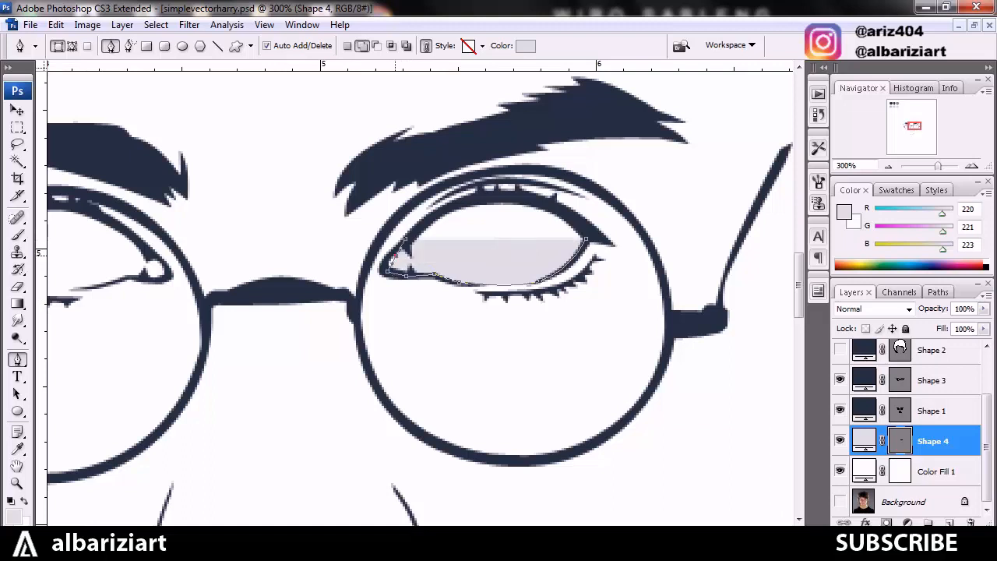
left_click_drag(396, 254, 385, 260)
left_click_drag(586, 238, 670, 332)
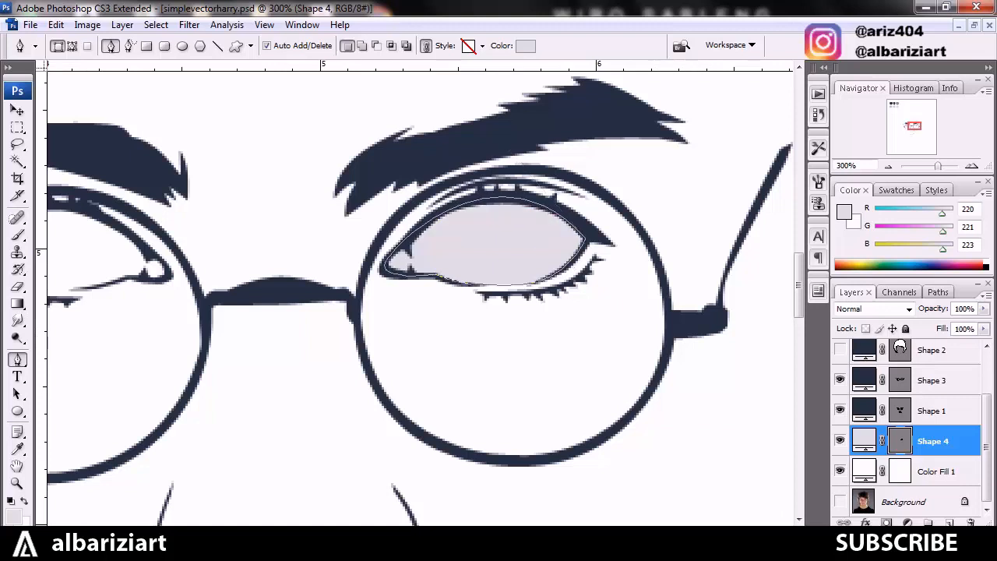
Reselect the Shape 4 vector mask and refine the anchor points along the lower lid of the right-hand eye white
left_click(933, 410)
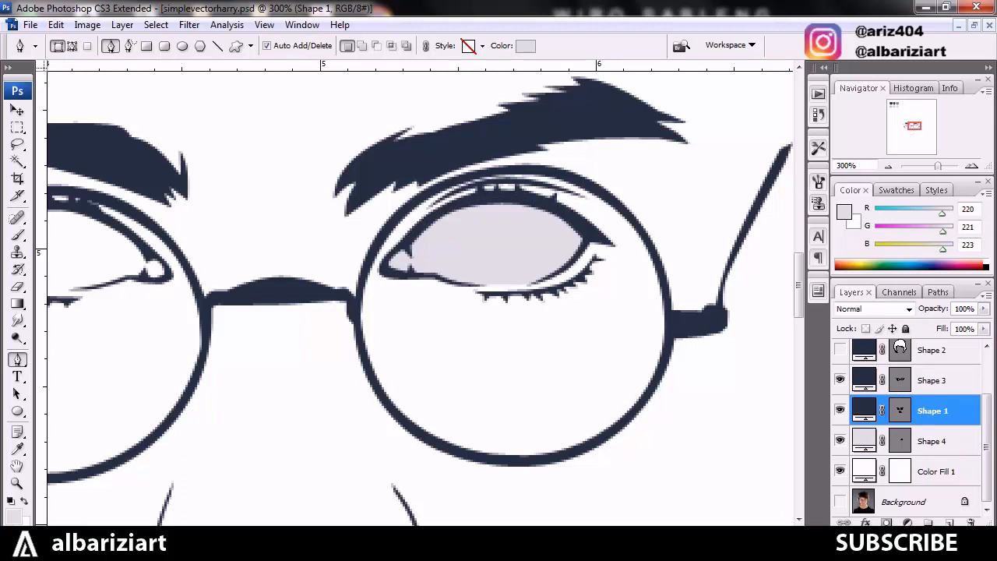
left_click(899, 441)
left_click(485, 284, "ctrl")
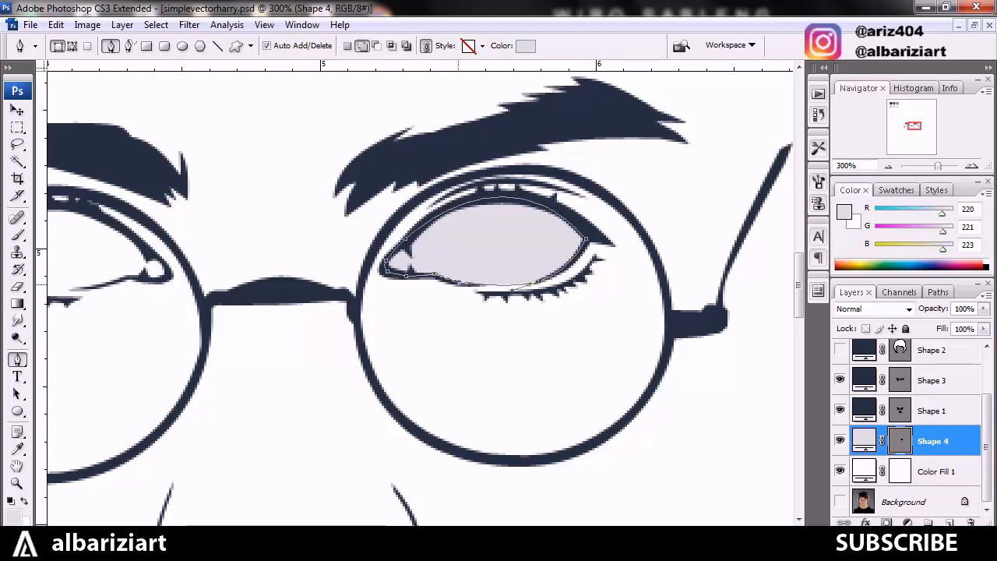
left_click_drag(458, 285, 434, 275)
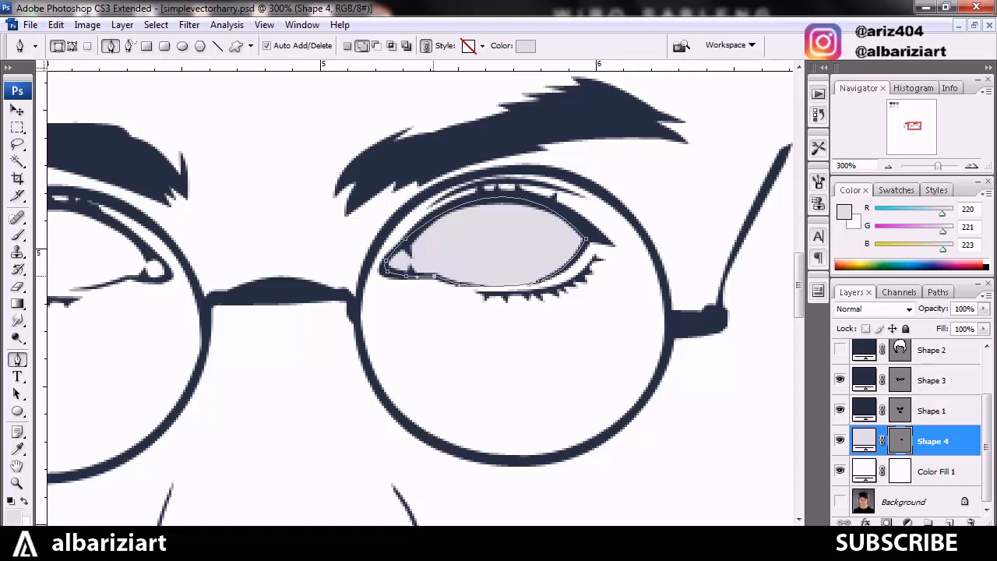
Add to Shape 4 a second outline around the left-hand eye's inner corner, curving along the upper lid to the outer corner
key("ctrl+alt+0")
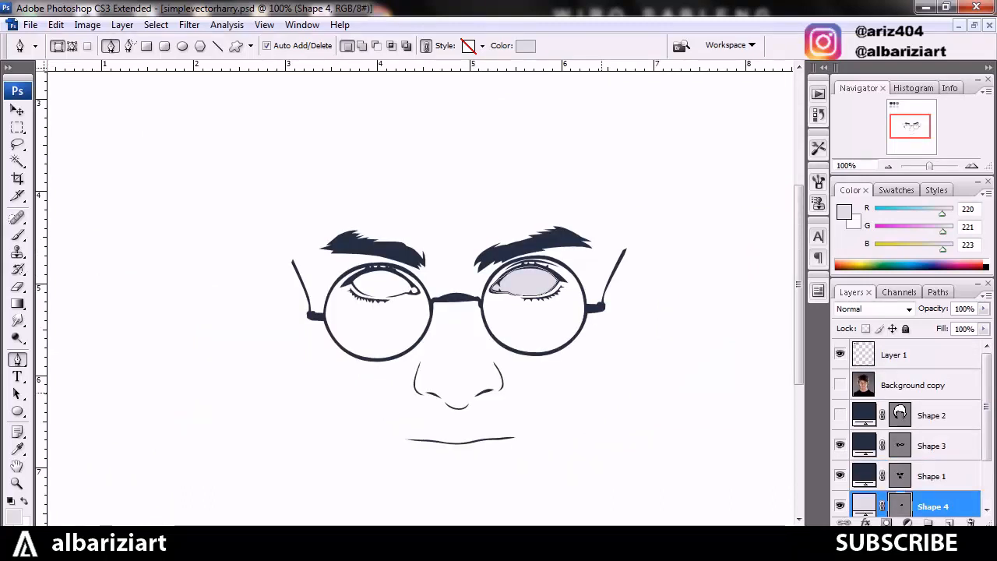
key("ctrl+plus")
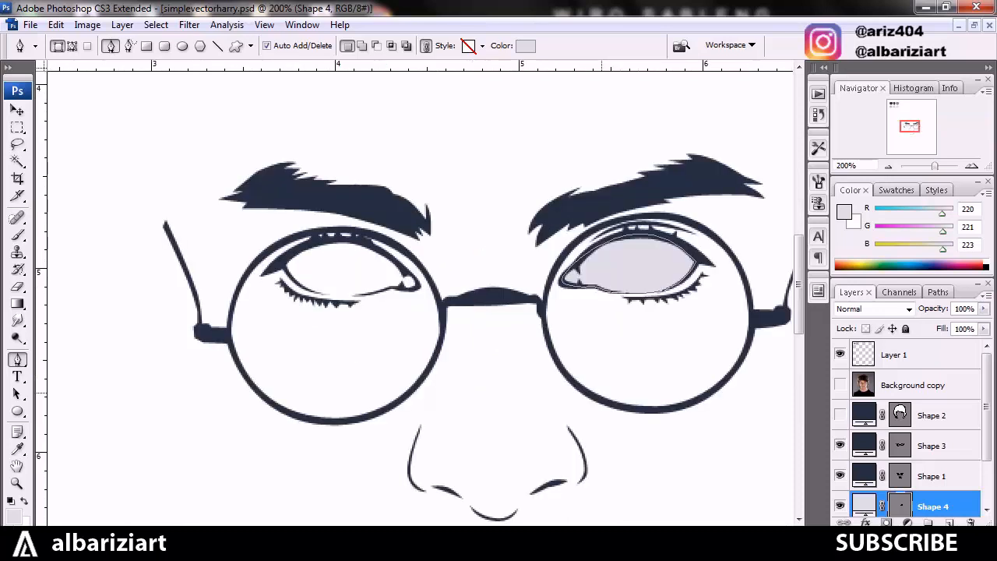
key("ctrl+plus")
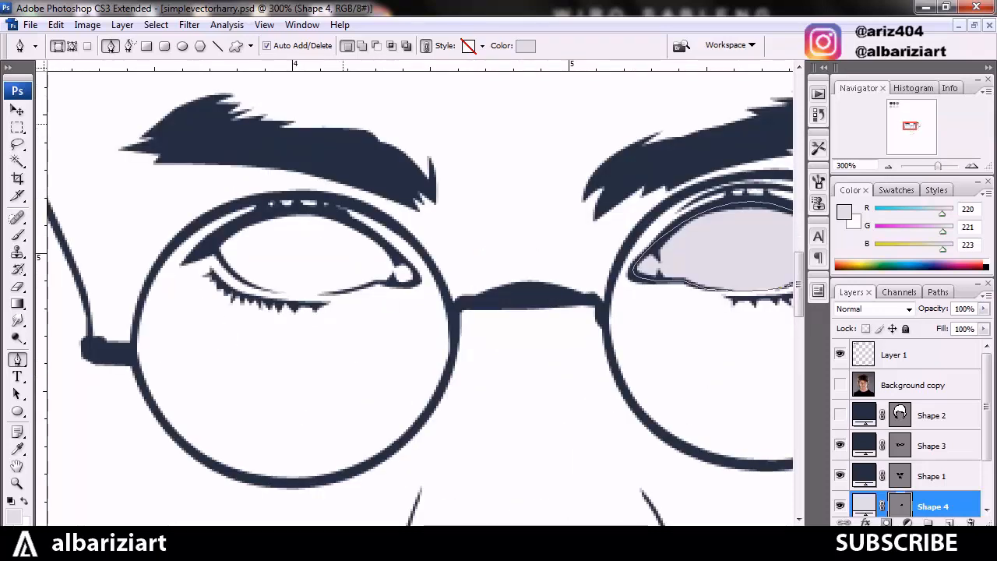
left_click(363, 46)
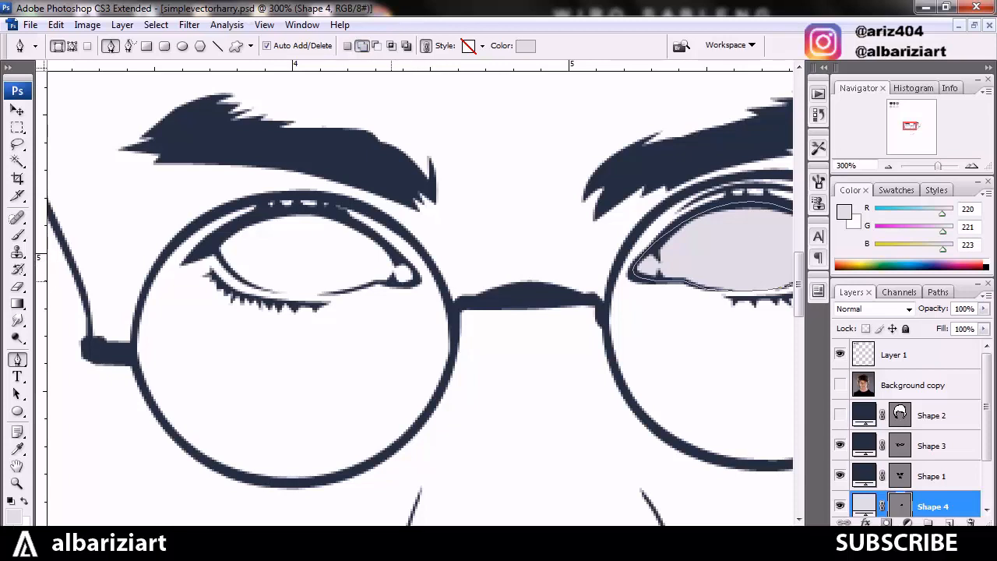
mouse_move(418, 278)
left_mouse_down()
mouse_move(391, 280)
mouse_move(405, 285)
left_mouse_up()
left_click(397, 259)
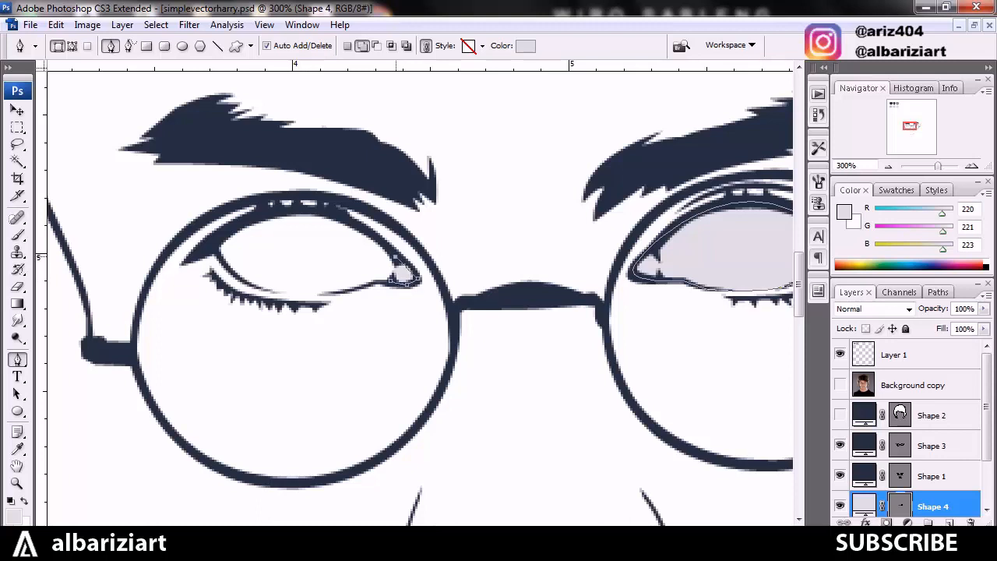
left_click(407, 269)
left_click_drag(407, 268, 412, 264)
left_click(213, 246)
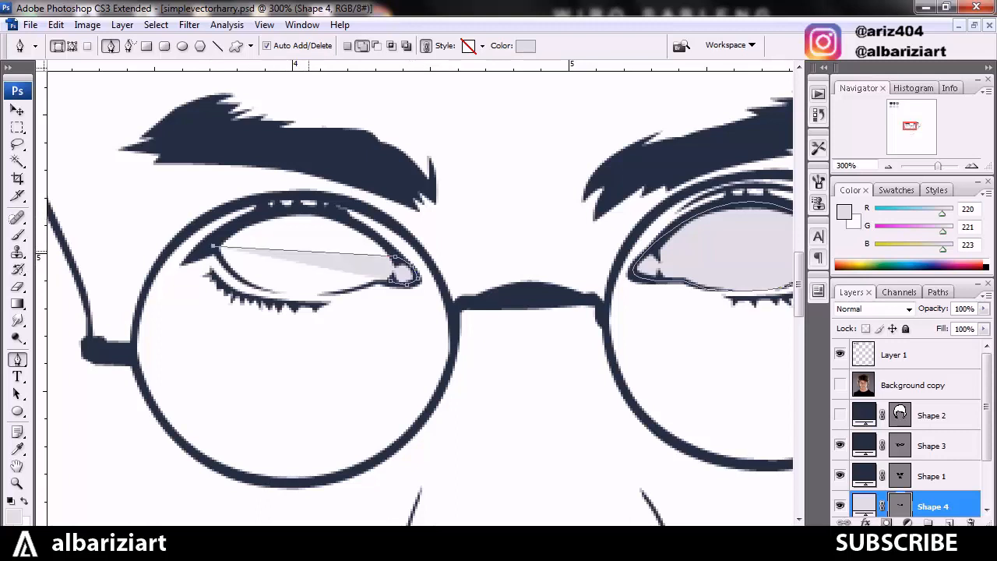
left_click_drag(309, 252, 311, 208)
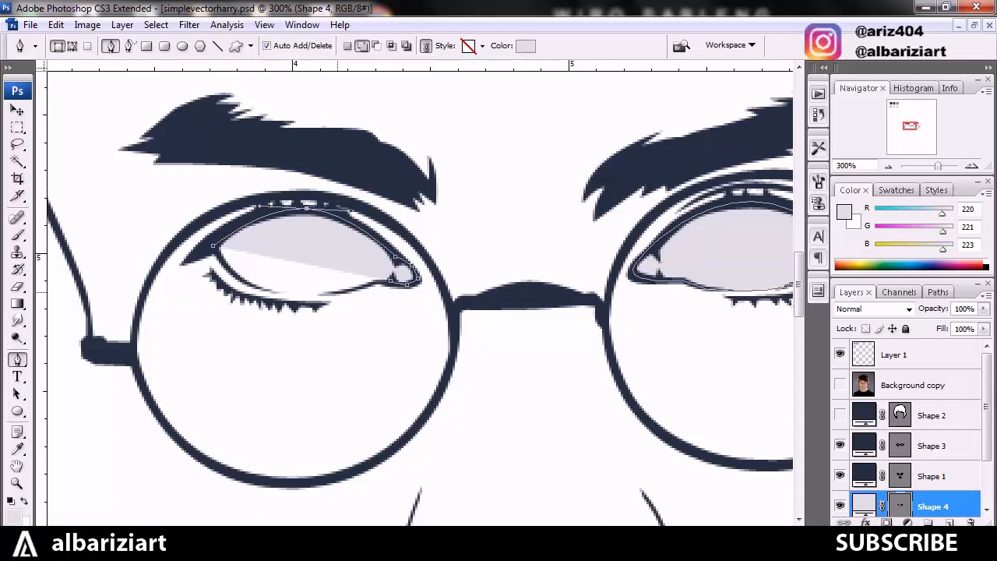
Curve the left-hand eye's outline along the lower lid and close it at the inner corner
left_click(335, 292)
left_click_drag(283, 272, 255, 286)
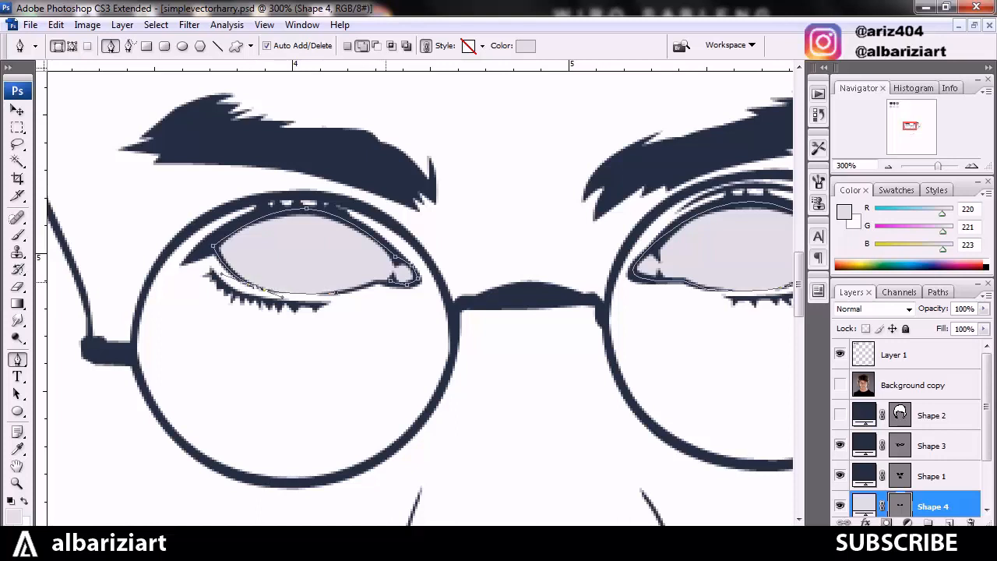
left_click(377, 281)
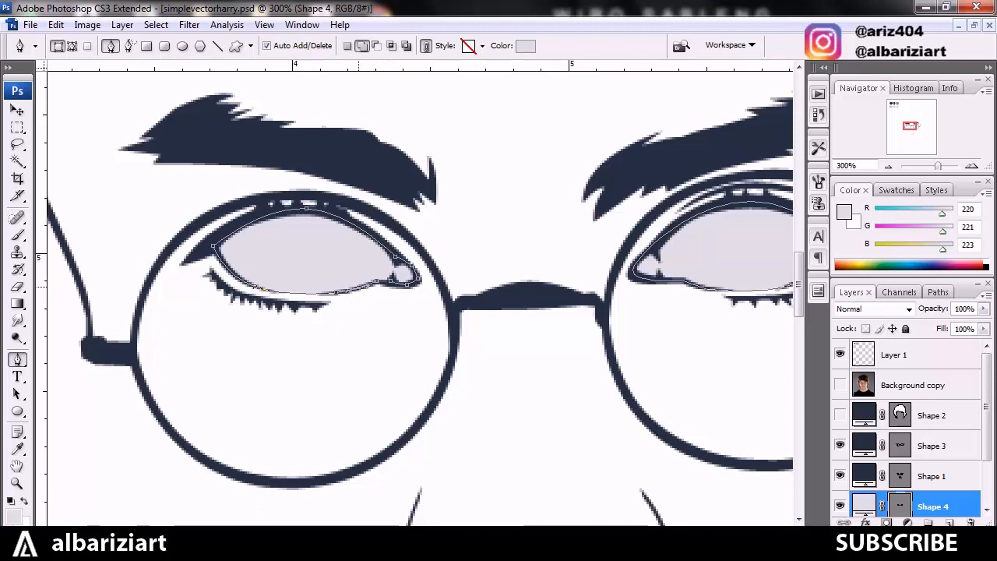
left_click(391, 280)
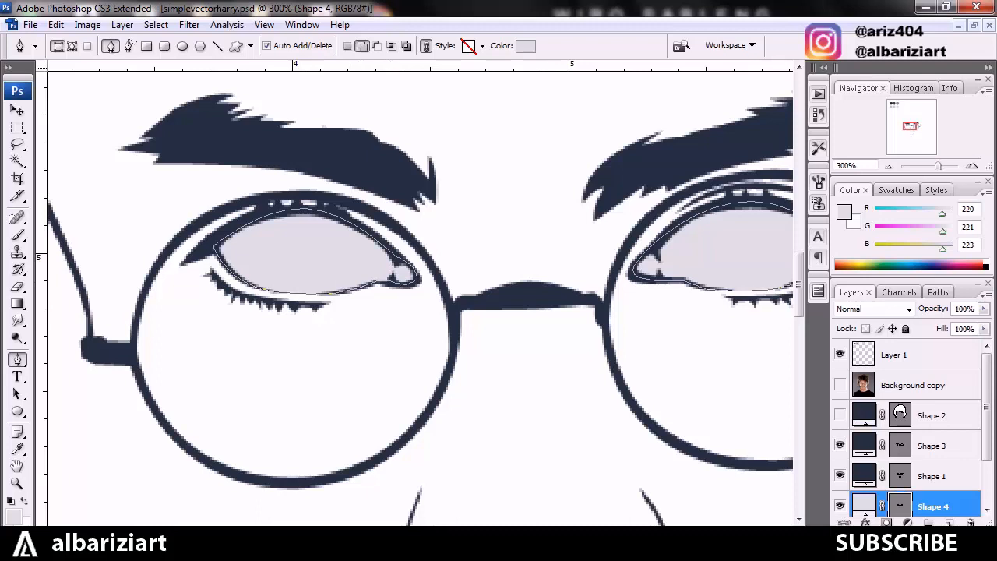
Compare the line art with the reference photo by showing and hiding the Background copy layer
left_click(913, 385)
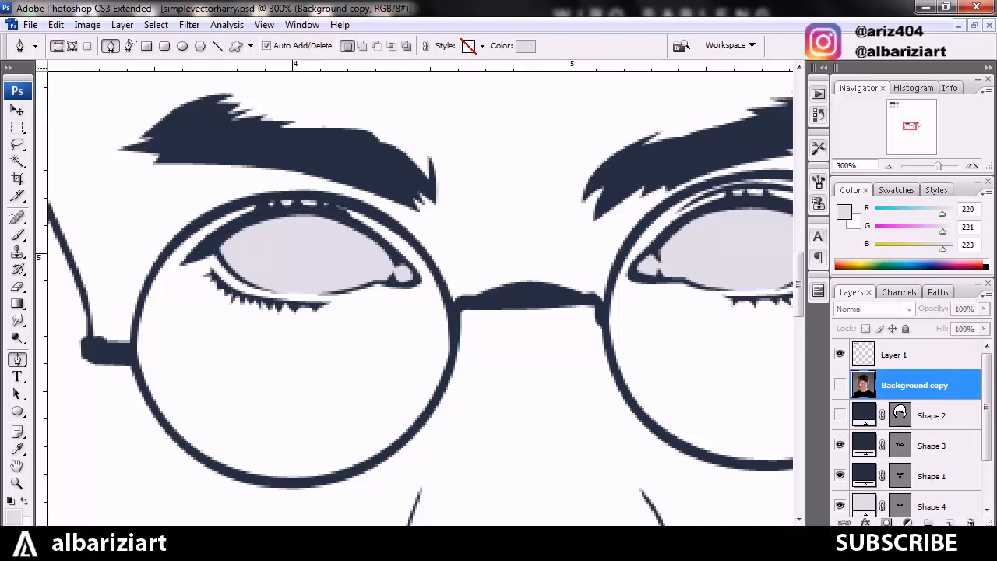
key("ctrl+minus")
key("ctrl+minus")
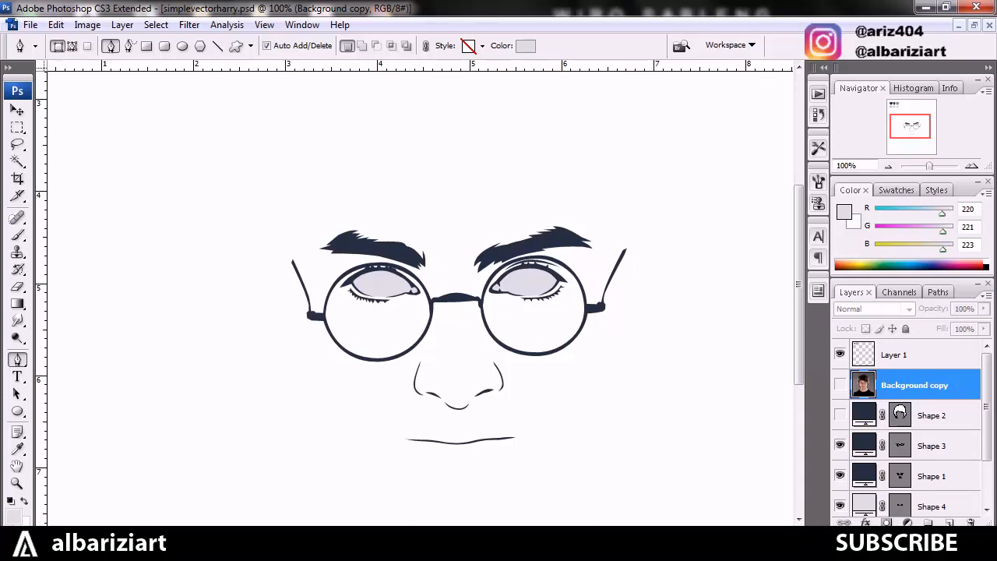
left_click(839, 384)
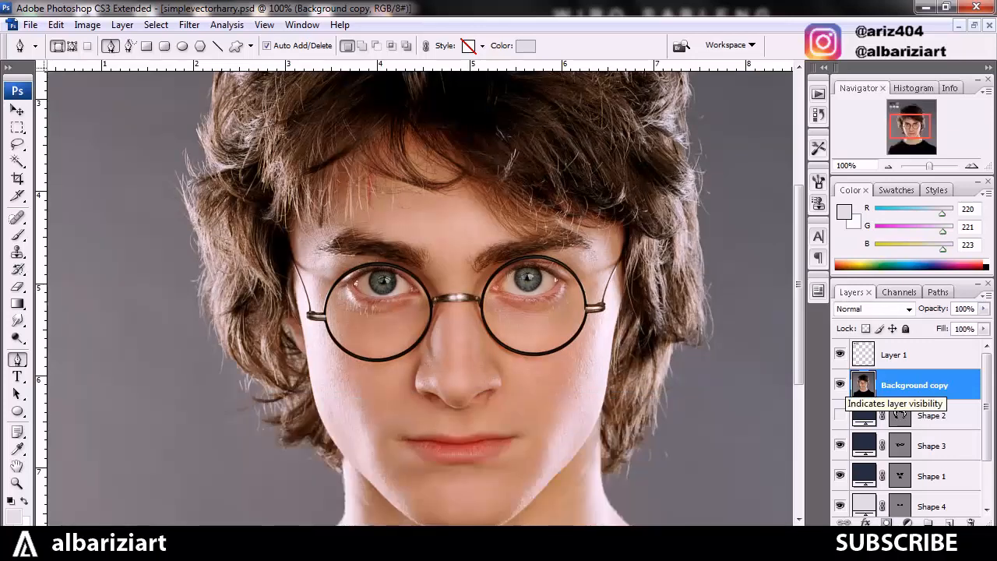
left_click(840, 385)
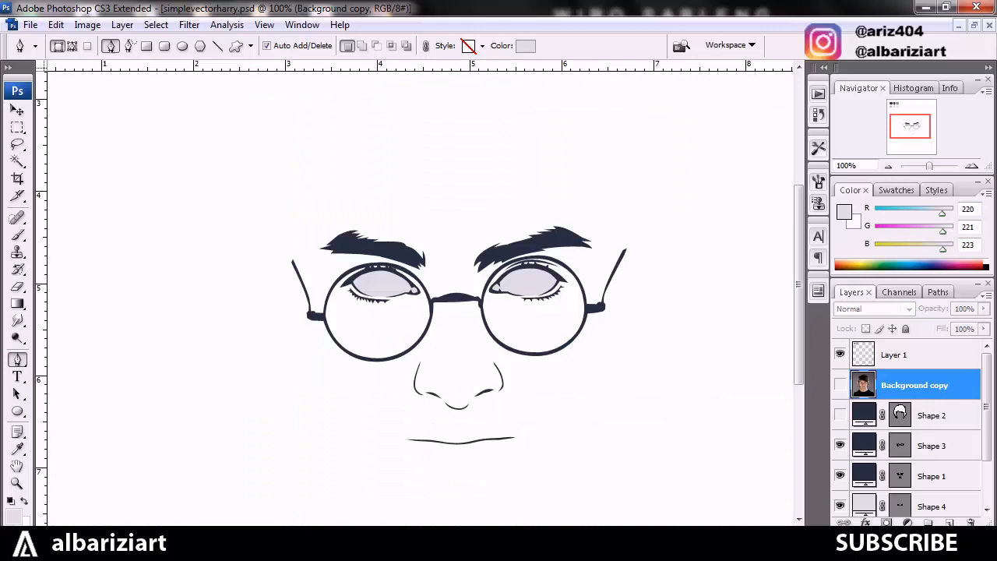
left_click(840, 385)
left_click(840, 385)
left_click(840, 385)
left_click(840, 384)
Above Shape 4, draw an ellipse shape around the left-hand iris, using the visible Background copy photo as reference
left_click(931, 506)
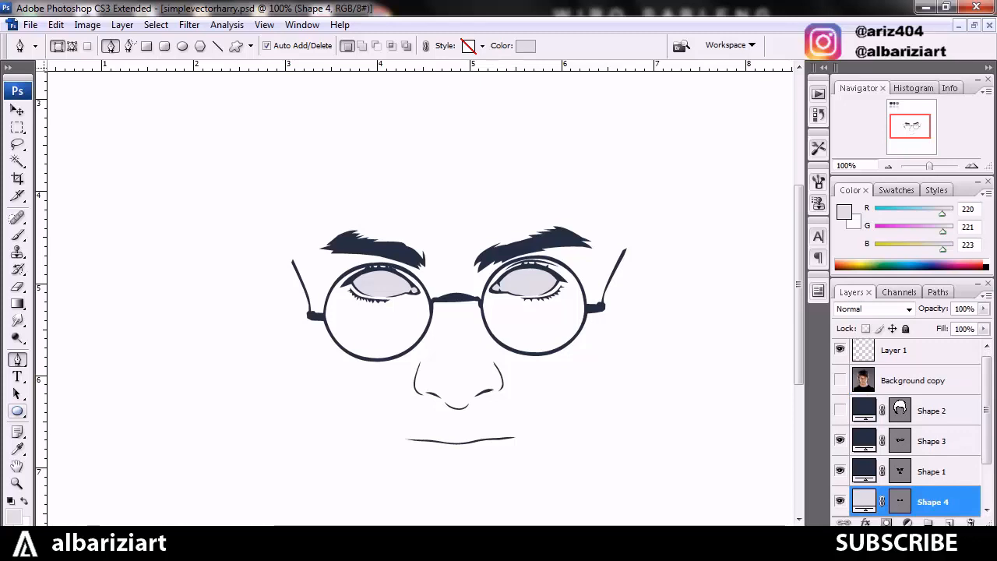
left_click(17, 411)
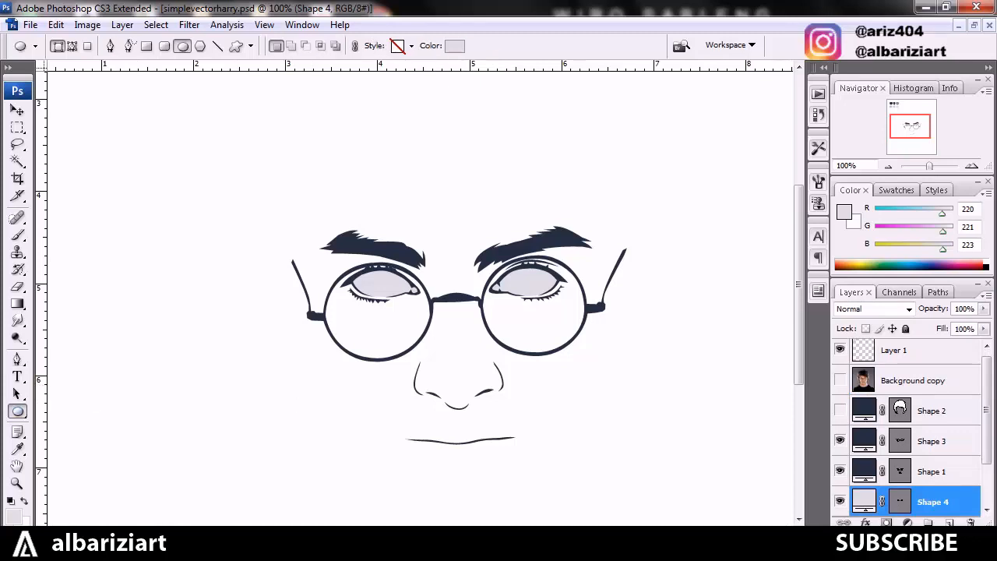
left_click(840, 380)
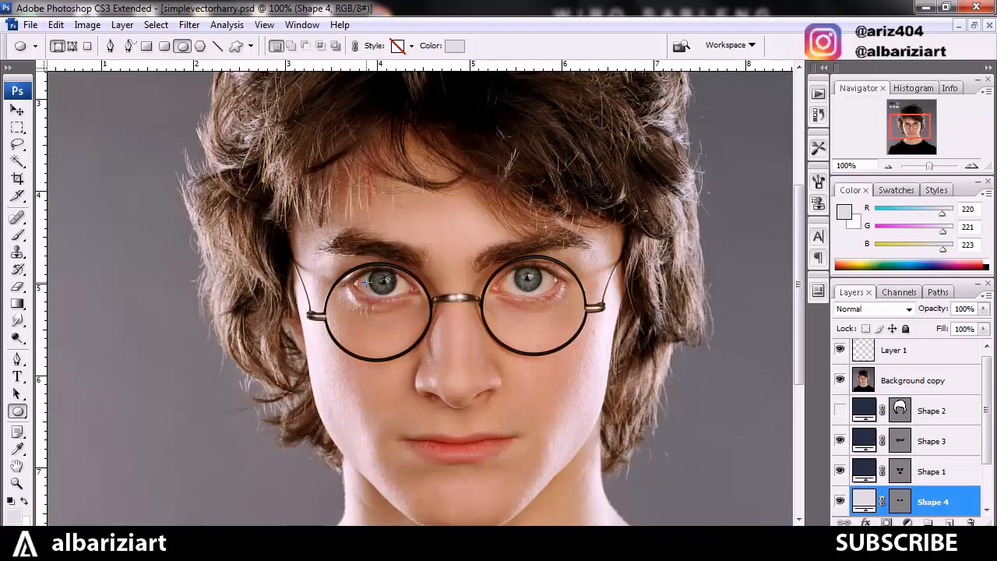
key("ctrl+plus")
key("ctrl+plus")
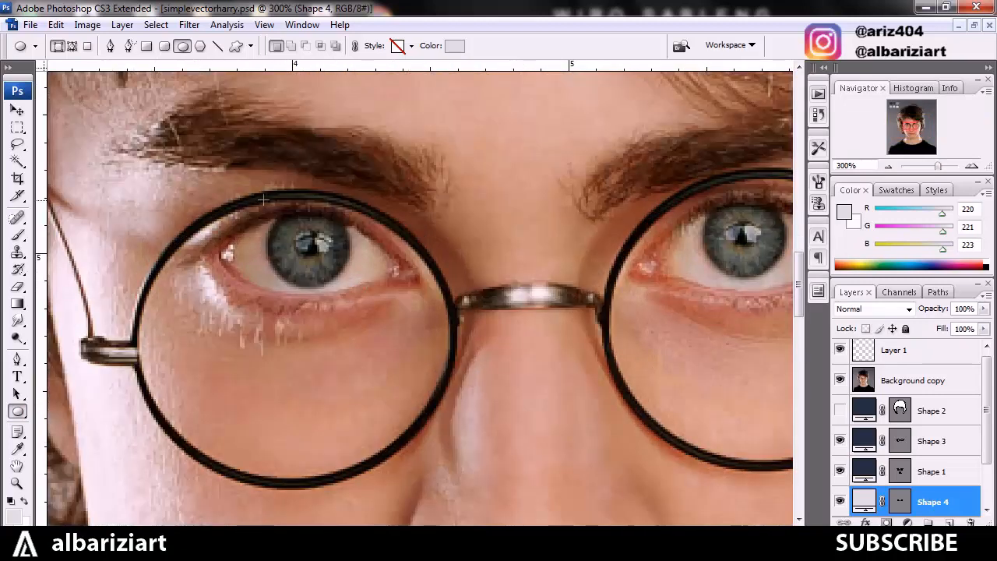
left_click_drag(273, 210, 355, 294)
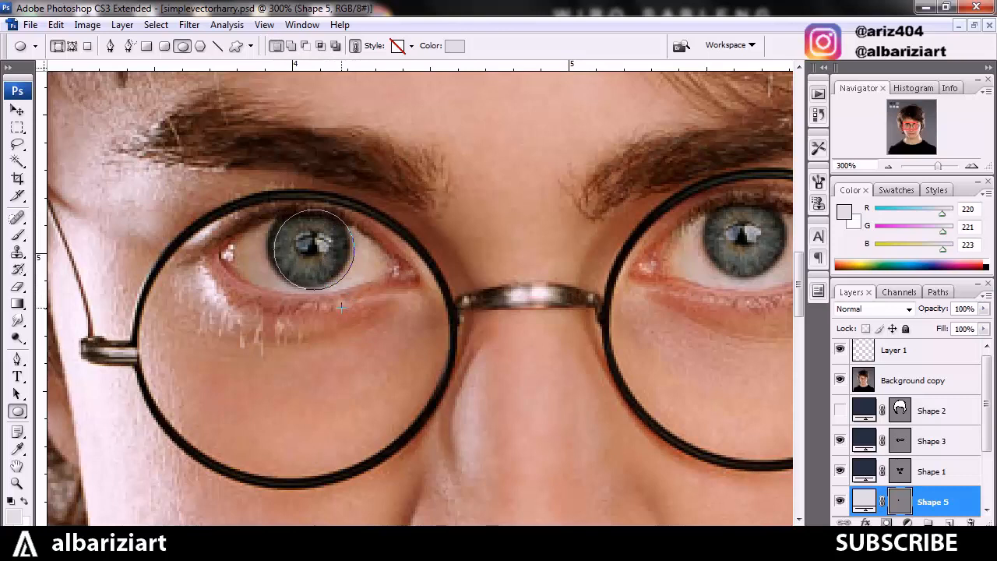
Move the Shape 5 ellipse so it sits over the left-hand iris in the reference photo
key("v")
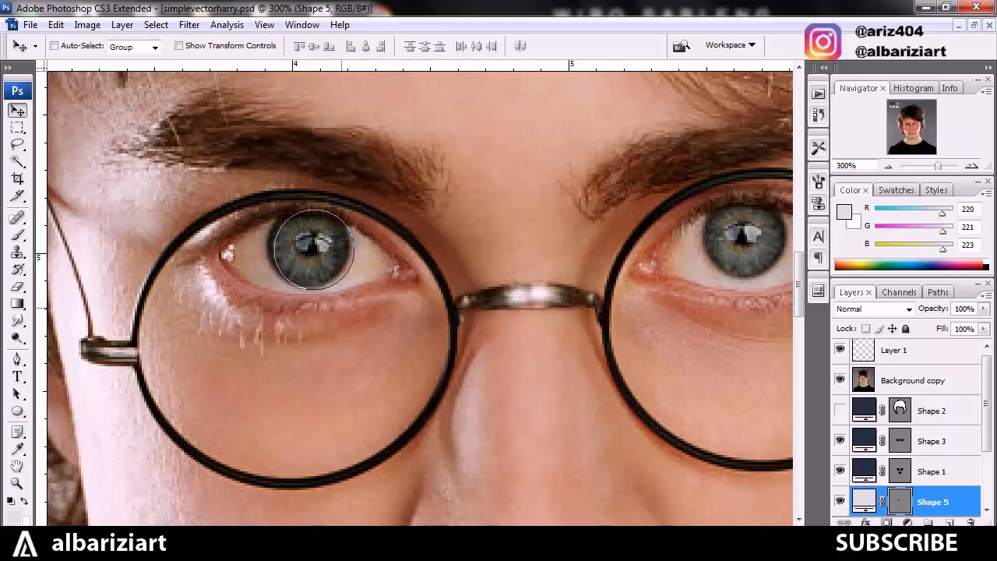
left_click_drag(327, 249, 321, 247)
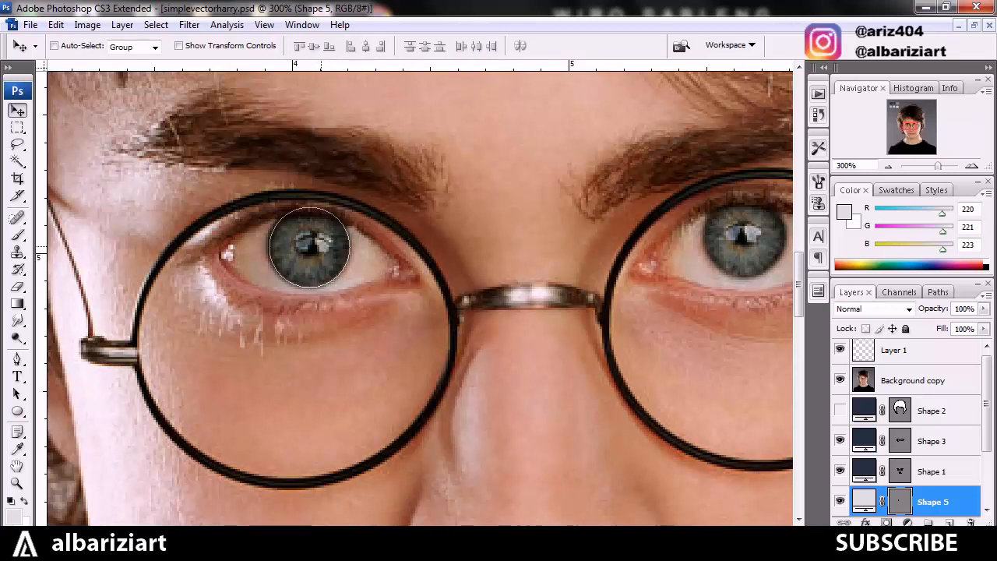
key("Left")
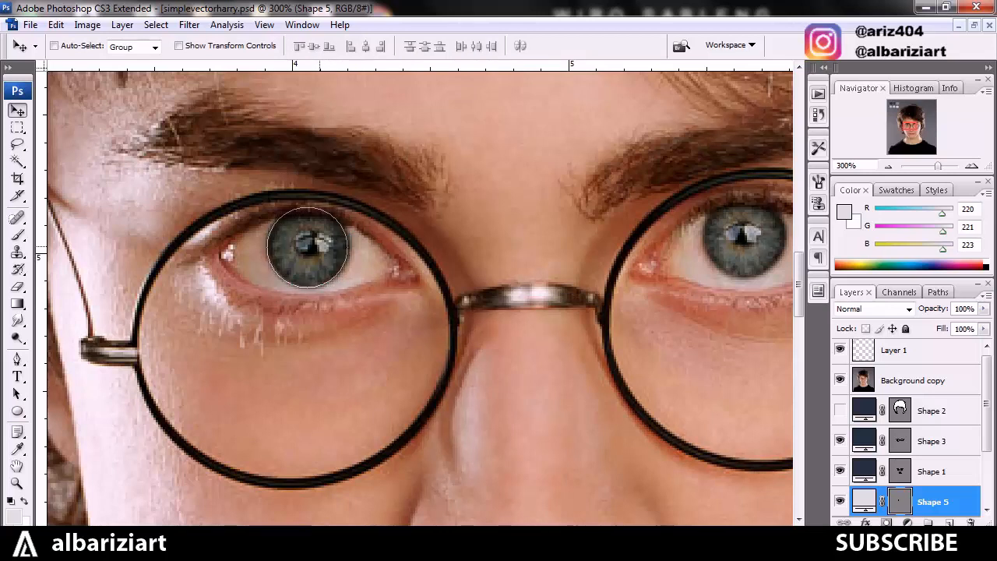
Scale the Shape 5 ellipse proportionally to 107.3% and fine-tune its position around the left-hand iris
key("ctrl+t")
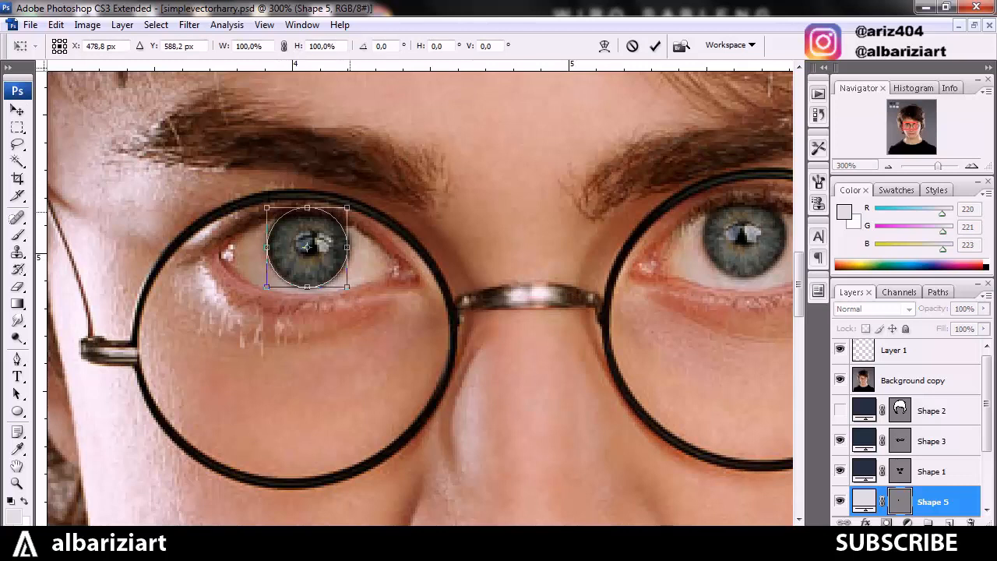
left_click_drag(347, 206, 353, 202)
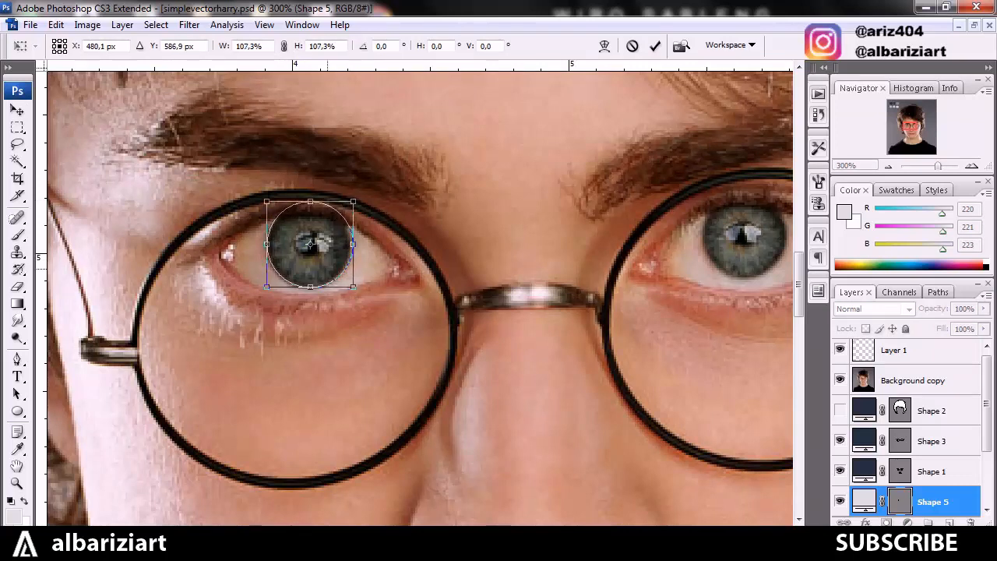
left_click_drag(310, 244, 309, 245)
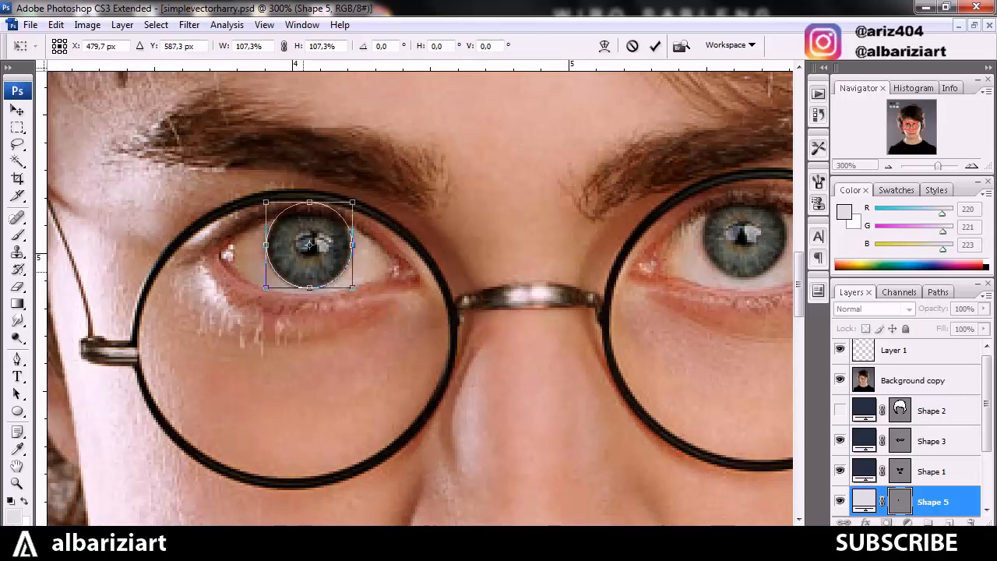
key("Return")
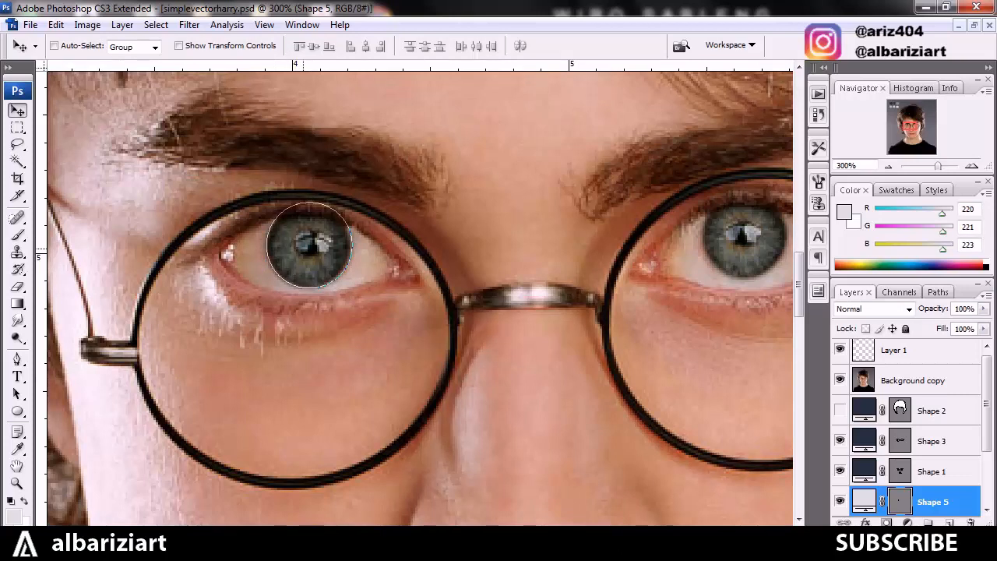
left_click_drag(301, 249, 297, 249)
key("Right")
key("Right")
Clip the Shape 5 iris layer to the Shape 4 eye whites with a clipping mask
right_click(938, 501)
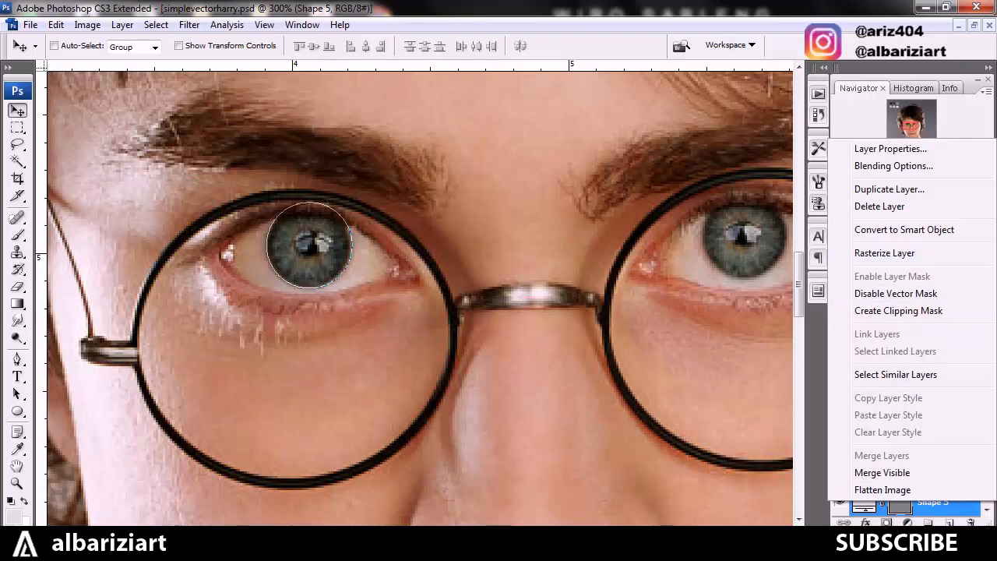
left_click(898, 310)
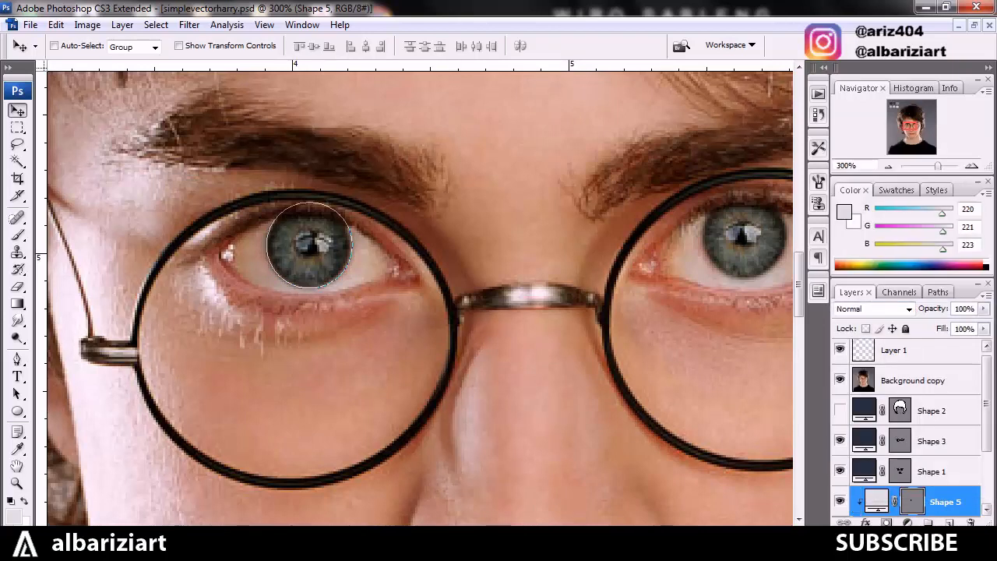
scroll(911, 429, "down", 2)
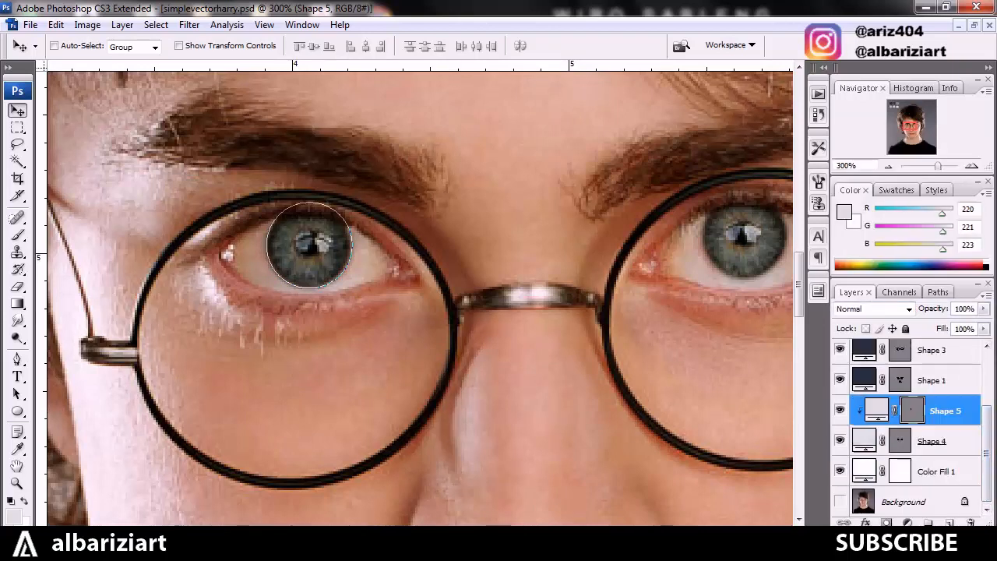
Duplicate Shape 5, clip the copy to Shape 4 as well, and move it over the right-hand iris
key("ctrl+j")
right_click(944, 405)
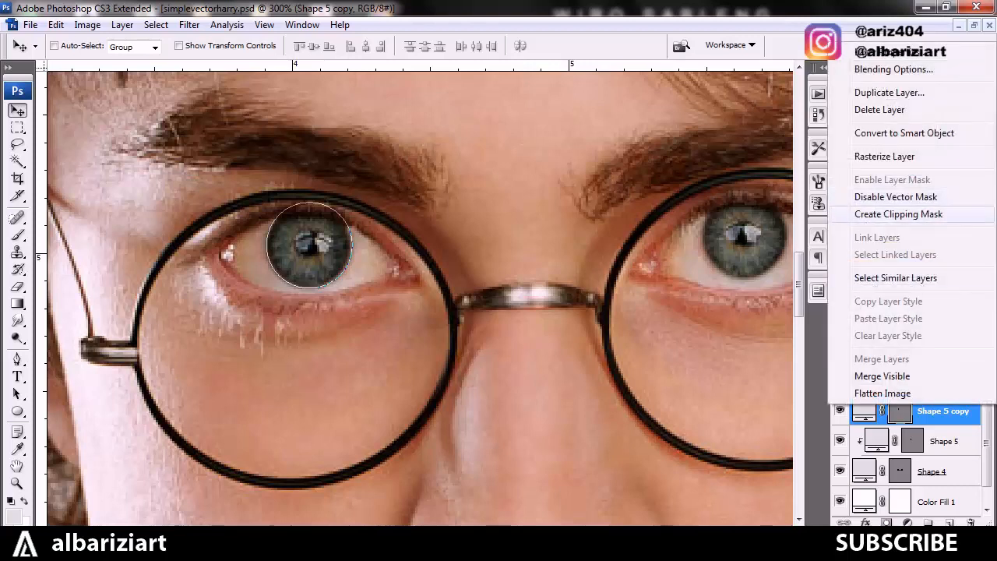
left_click(898, 213)
left_click_drag(310, 246, 741, 234)
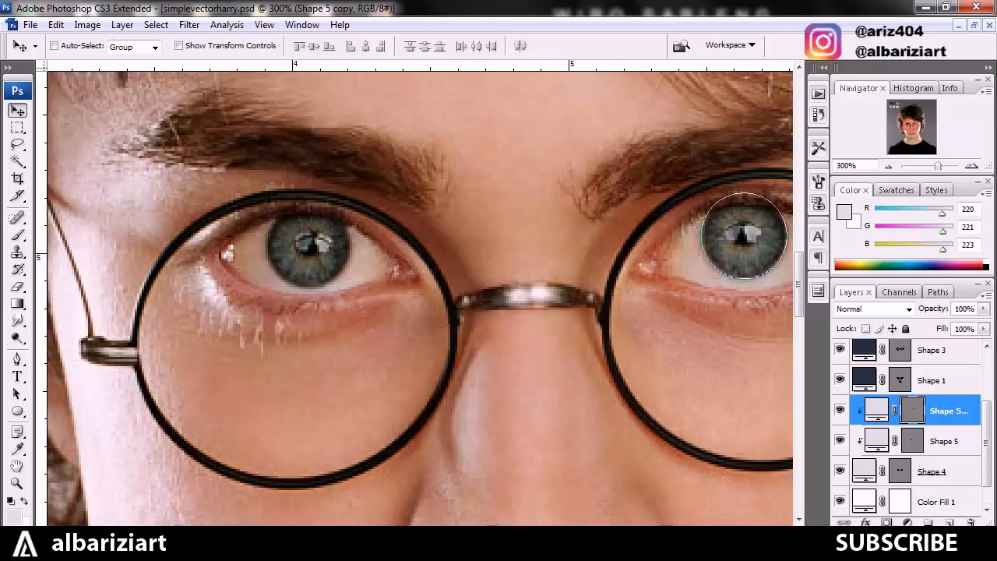
Hide the Background copy photo and recolour the Shape 5 copy iris with the dark navy sampled from the left-hand eyebrow
scroll(907, 428, "up", 3)
left_click(840, 385)
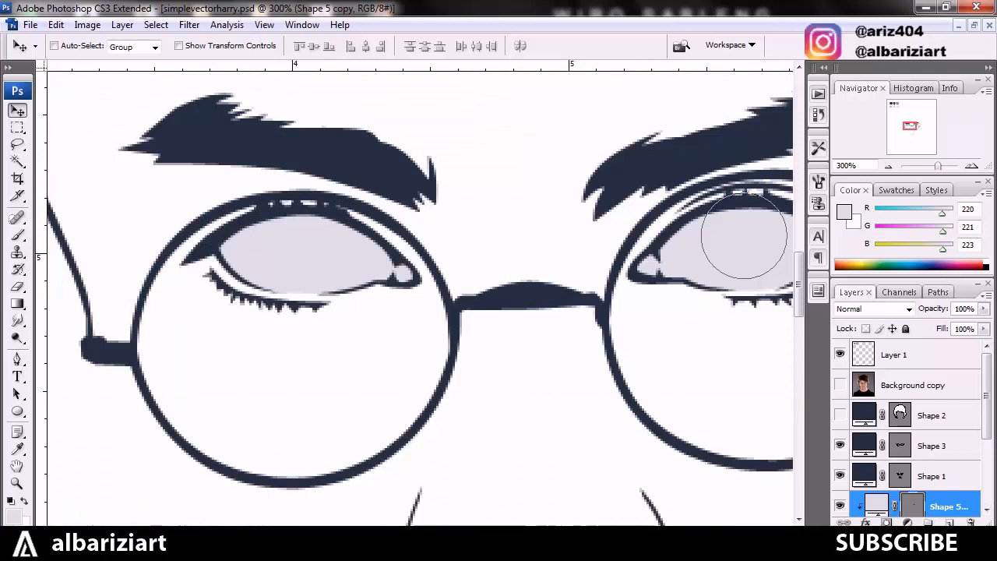
scroll(908, 428, "down", 3)
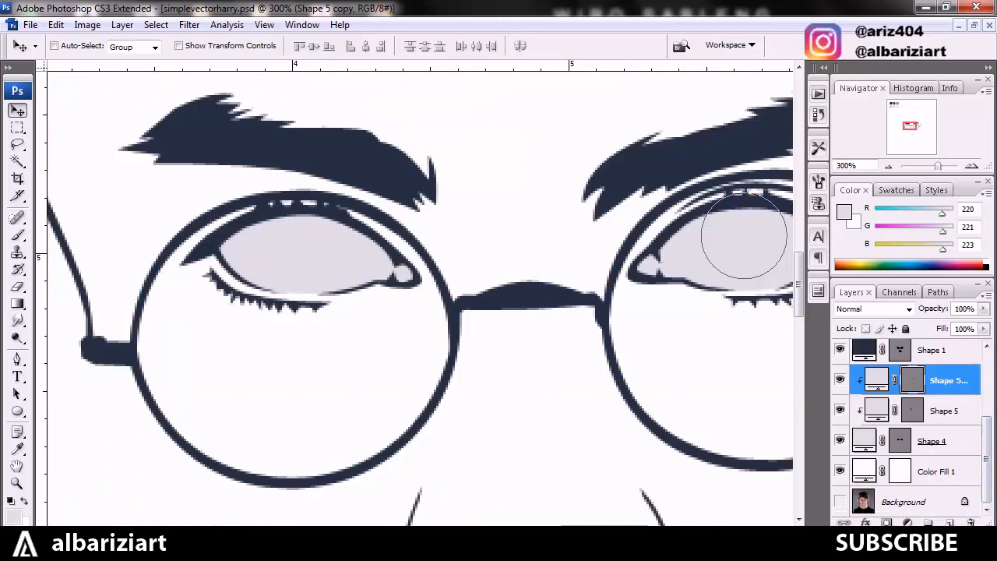
double_click(877, 379)
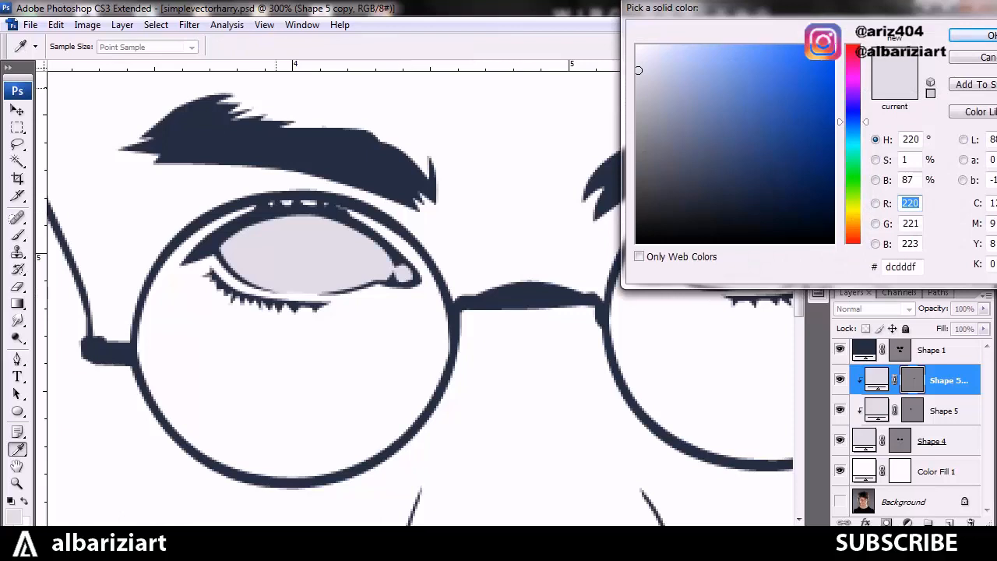
left_click(329, 153)
key("Return")
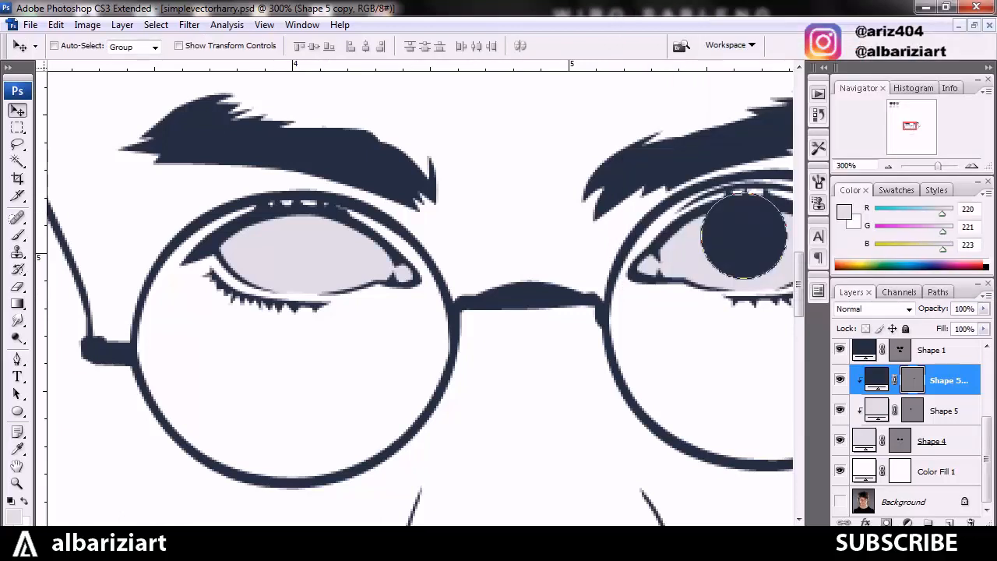
Recolour the left-hand iris, Shape 5, with the eyebrow's dark navy, 262e42
left_click(944, 411)
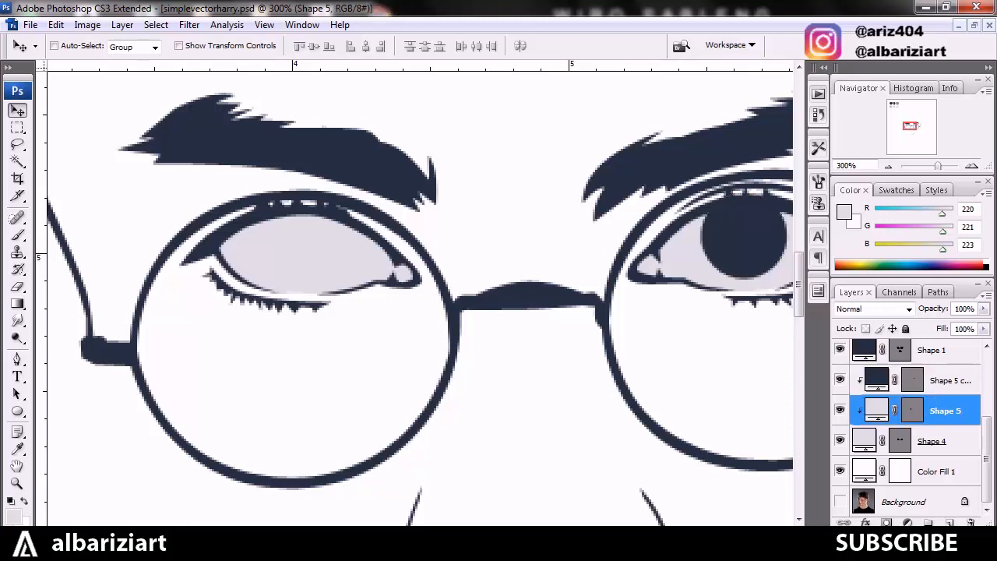
double_click(876, 410)
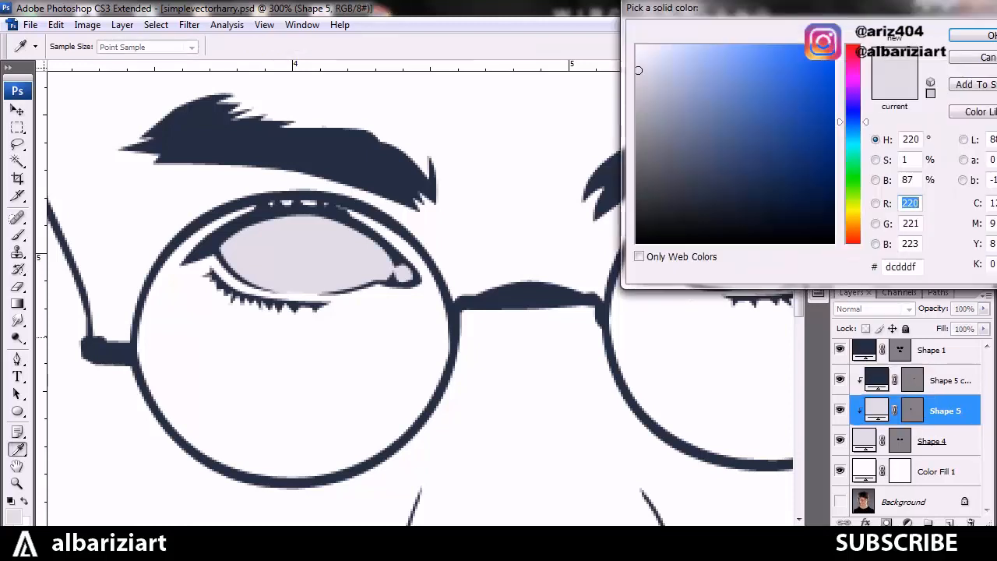
left_click(350, 155)
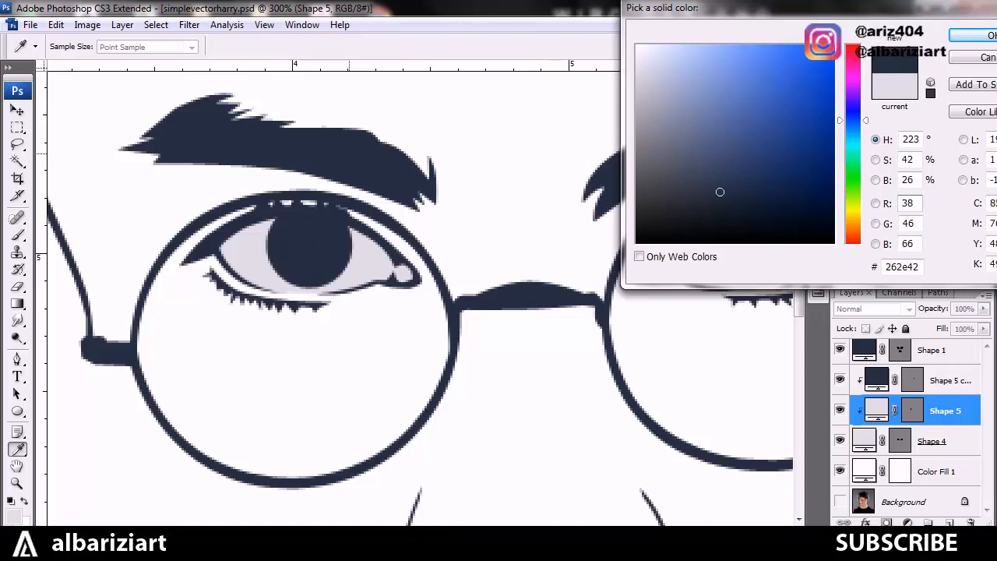
key("Return")
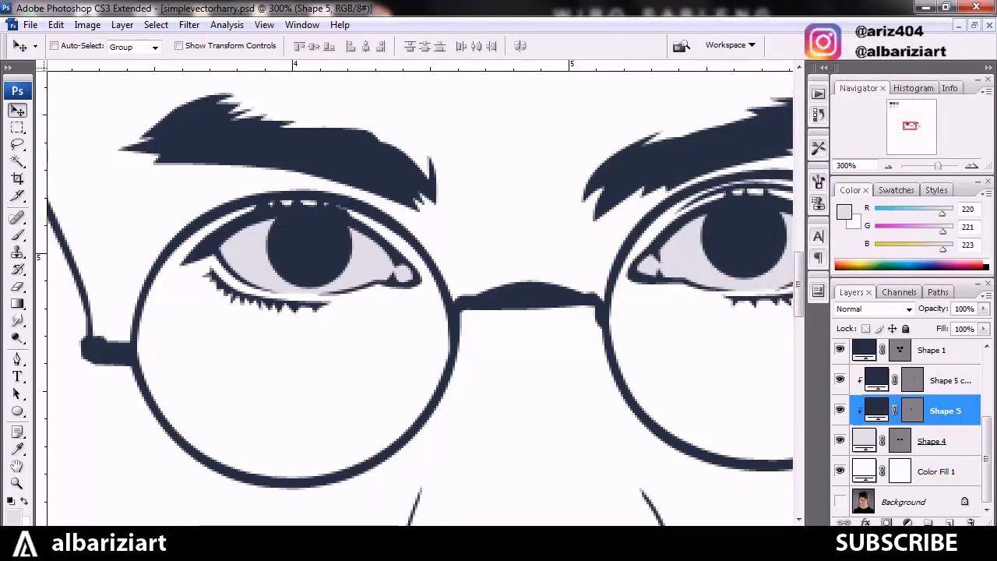
Examine the filled irises and eye whites, both close up and within the whole portrait
left_click(939, 472)
key("ctrl+minus")
key("ctrl+minus")
key("ctrl+minus")
key("ctrl+minus")
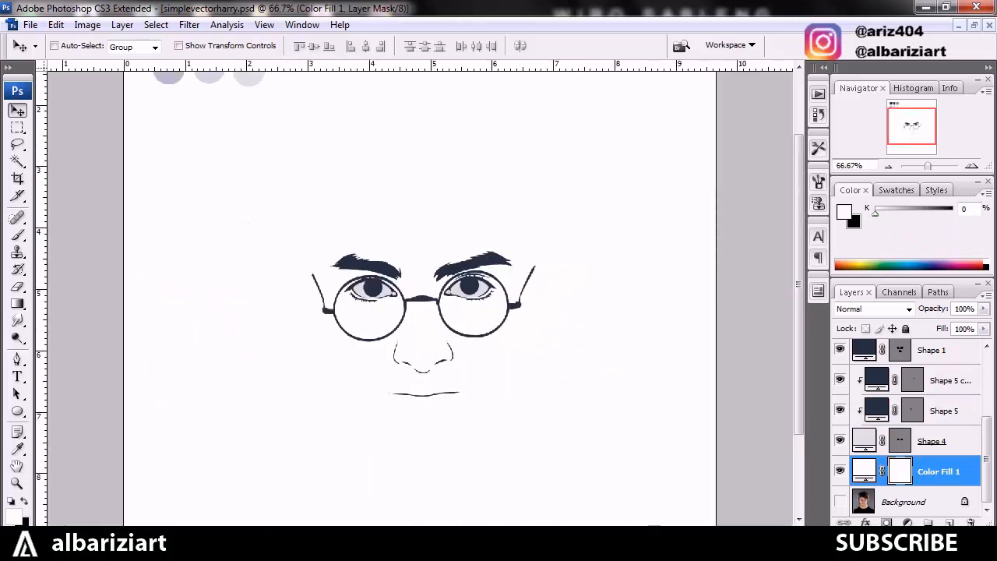
key("ctrl+plus")
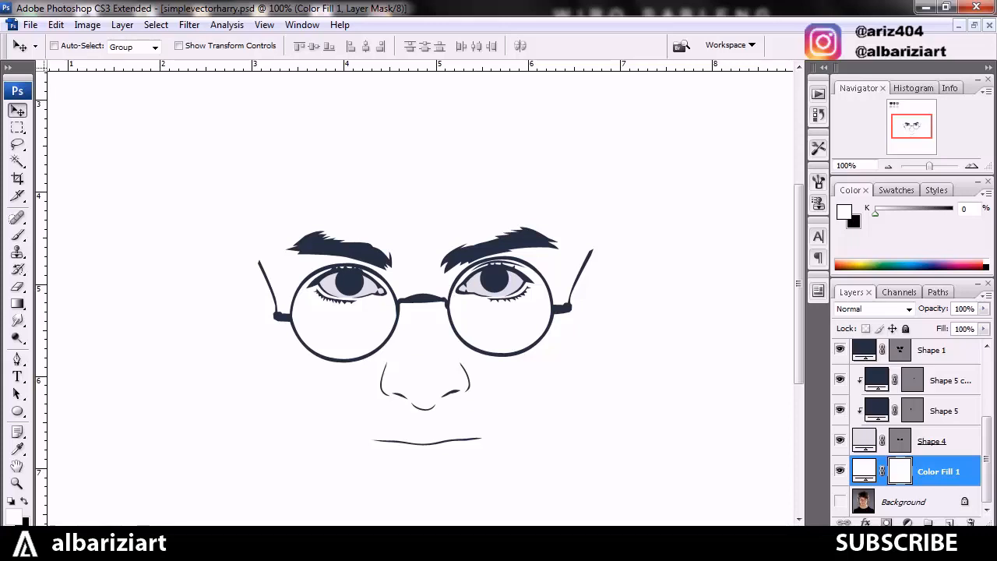
key("ctrl+plus")
key("ctrl+plus")
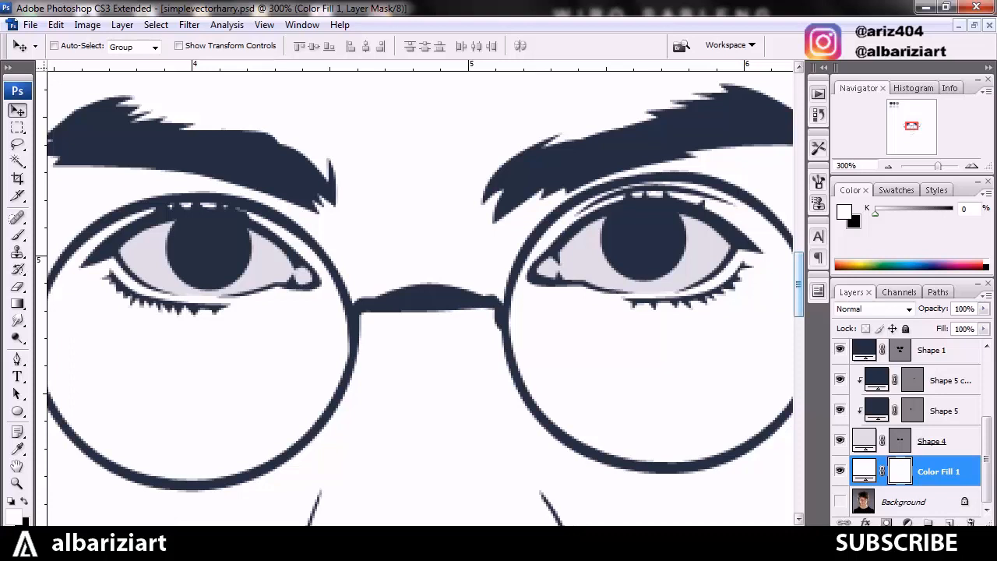
key("ctrl+minus")
key("ctrl+minus")
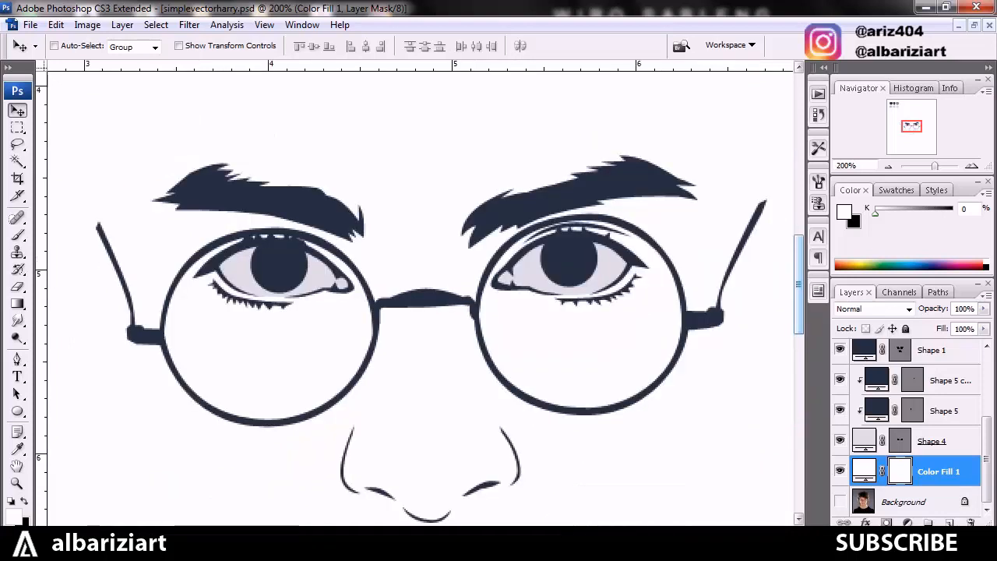
key("ctrl+minus")
key("ctrl+minus")
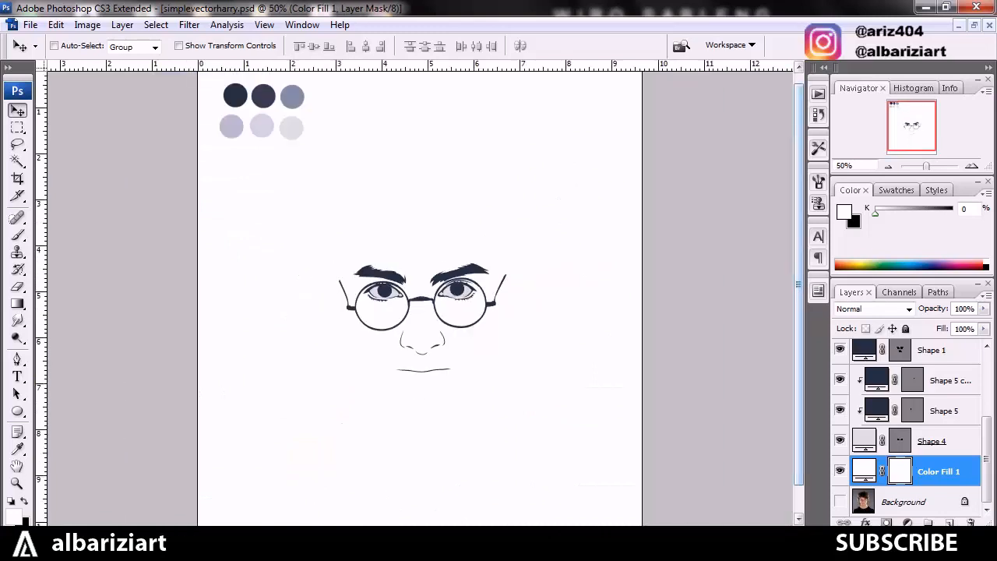
Try several palette swatches on the Shape 4 eye whites and set their colour to the pale blue-grey swatch, cdd1dc
double_click(863, 440)
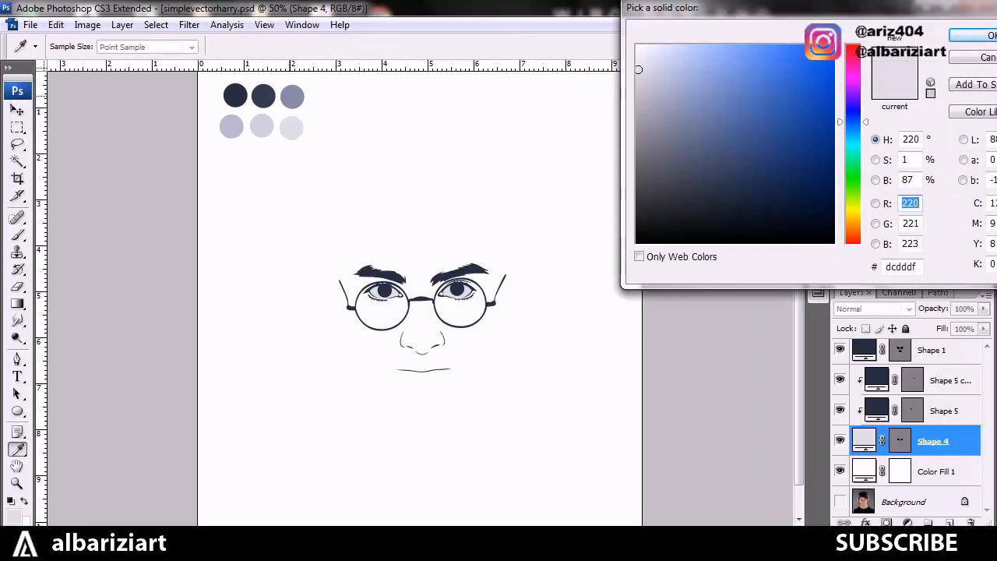
left_click(289, 95)
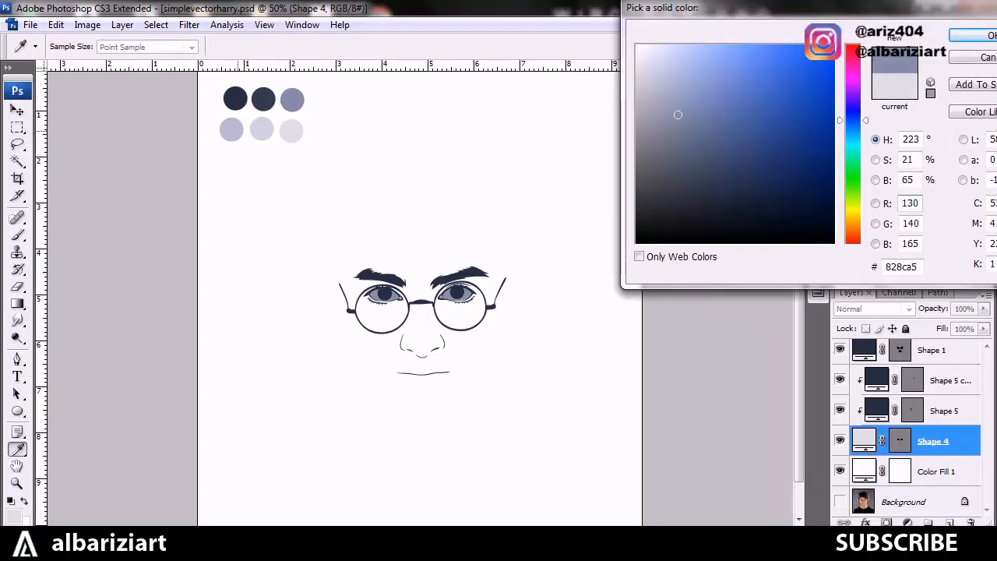
left_click(232, 129)
left_click(262, 130)
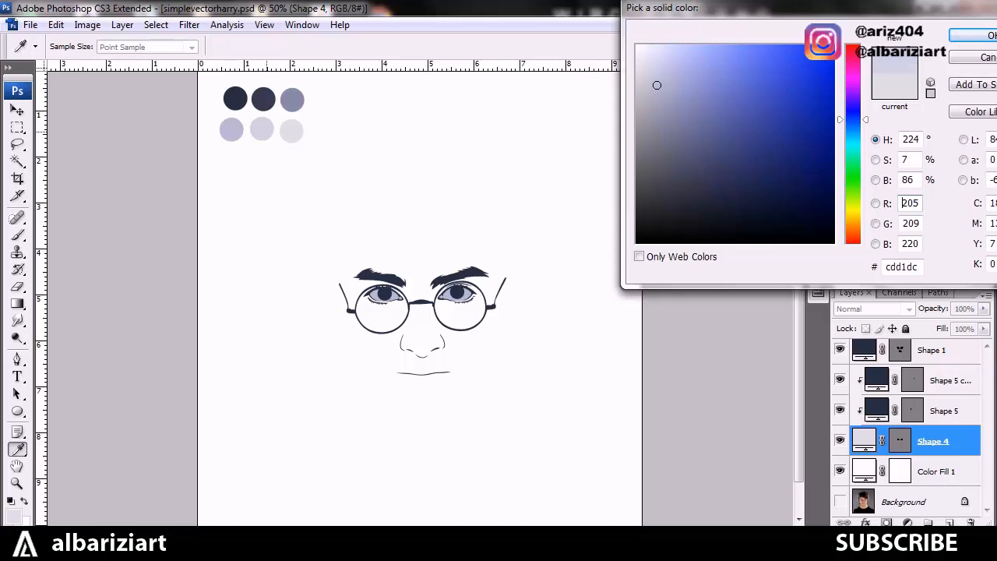
left_click(291, 132)
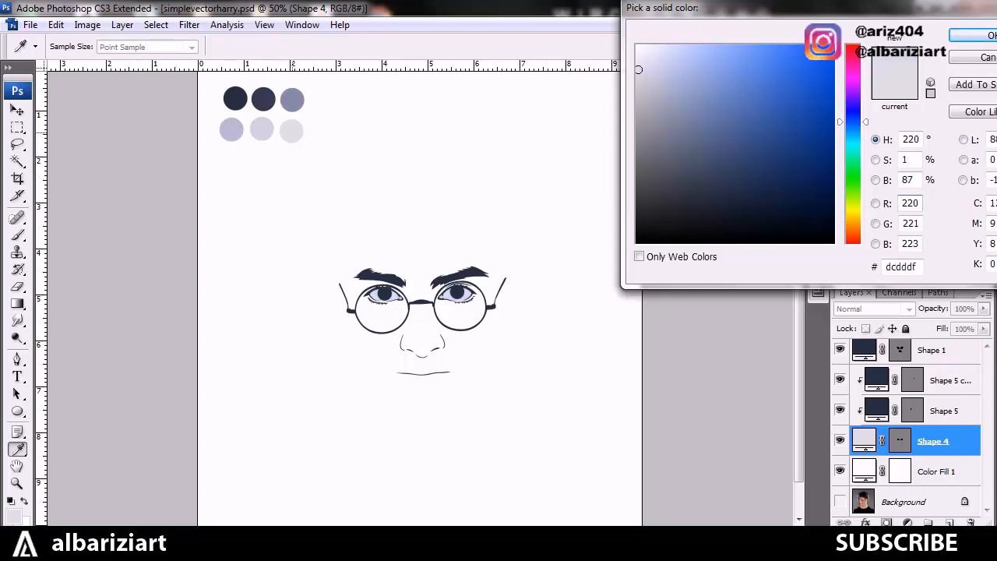
left_click(262, 129)
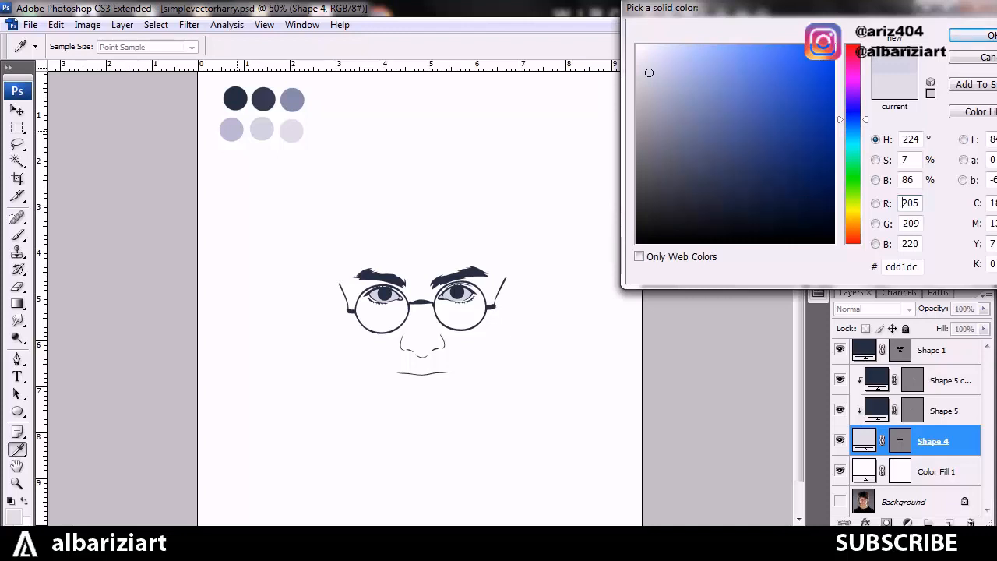
left_click(656, 85)
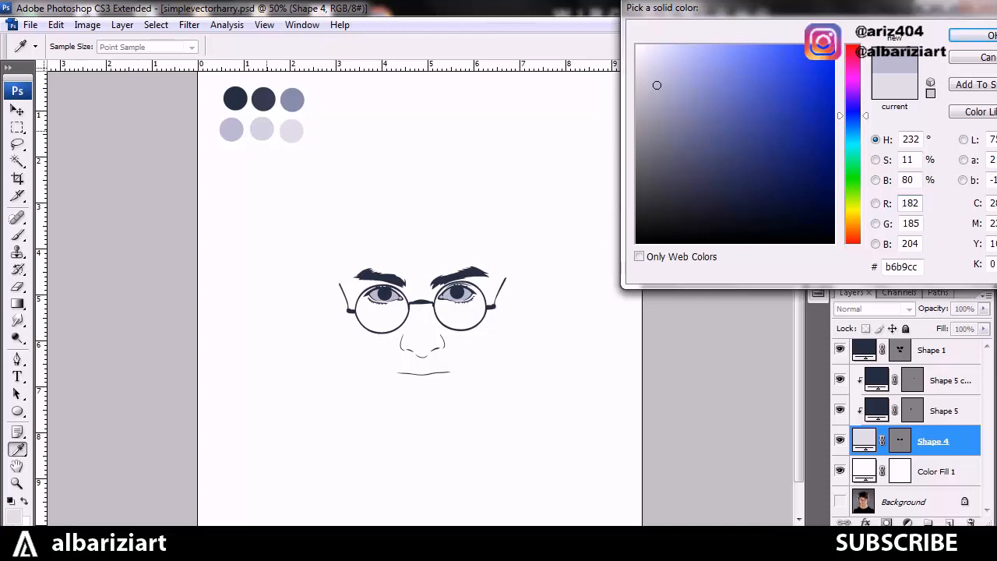
left_click(267, 131)
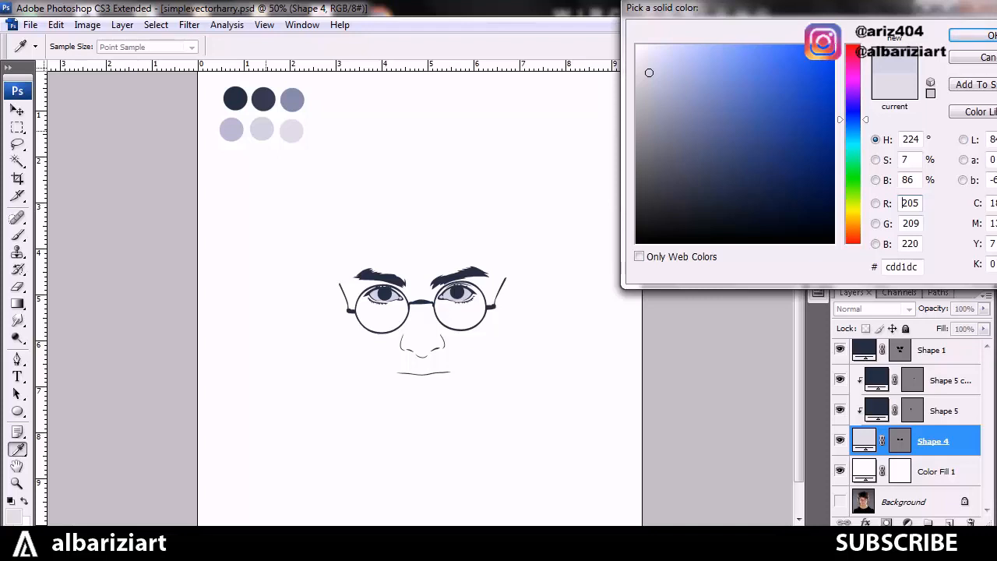
key("Return")
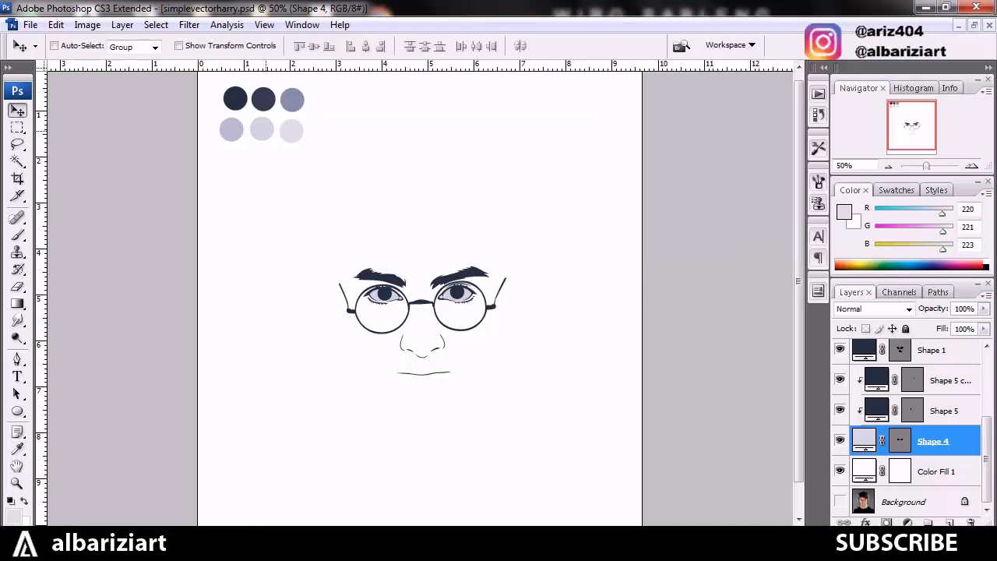
key("ctrl+plus")
key("ctrl+plus")
key("ctrl+plus")
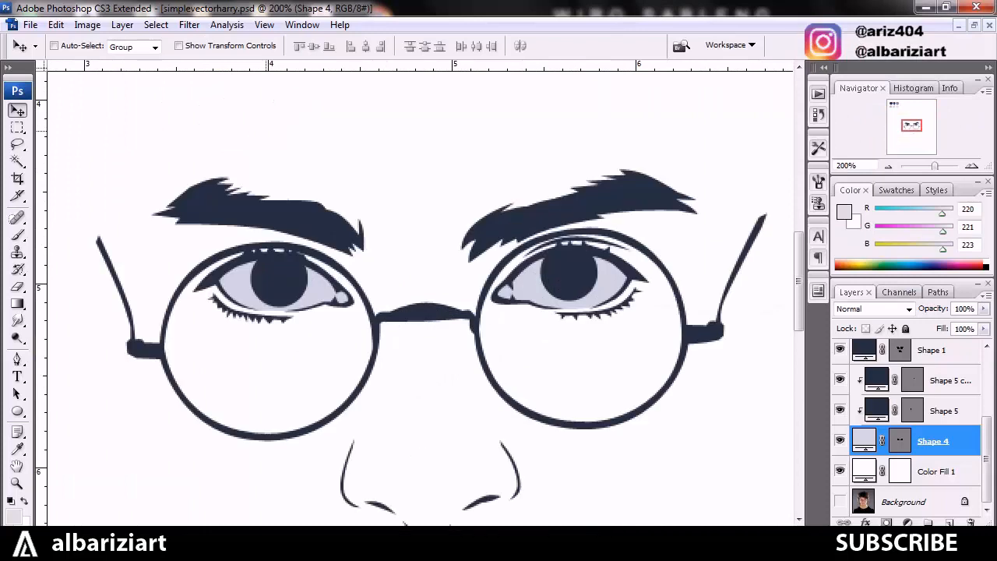
key("ctrl+plus")
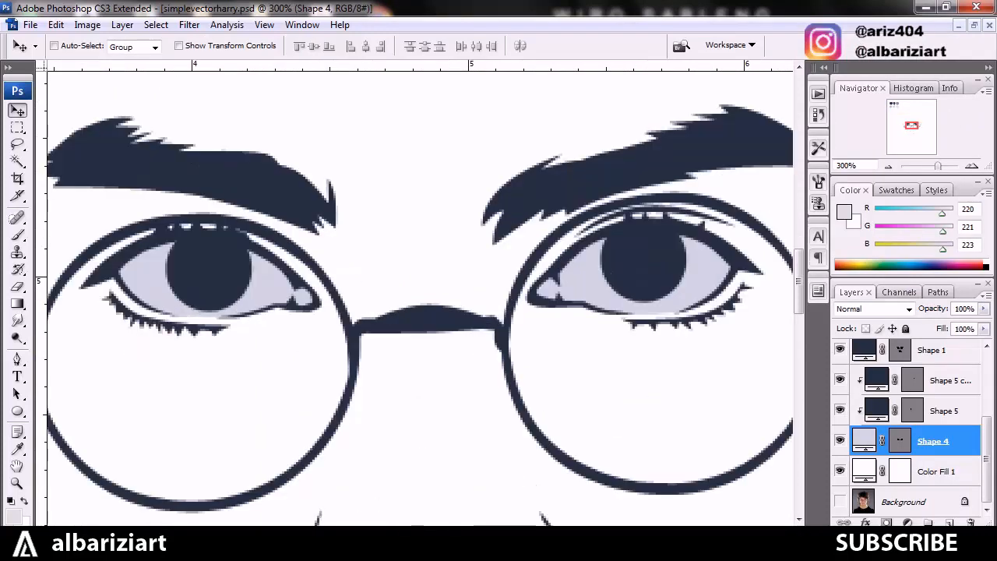
Show the Background copy photo and trace the curved inner edge of an upper-lid shadow across the right-hand eye with the Pen tool
scroll(420, 296, "right", 4)
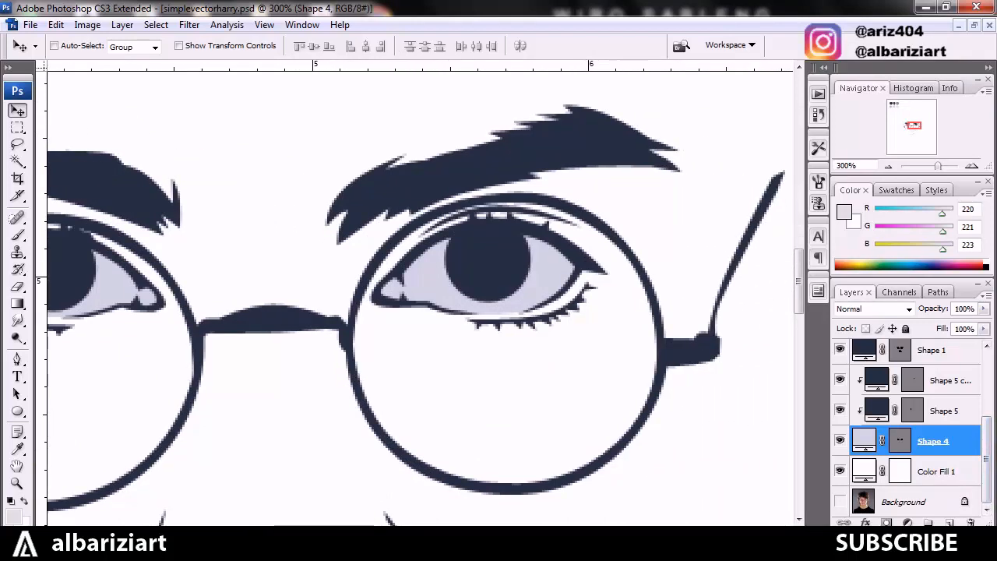
left_click_drag(987, 458, 987, 393)
left_click(840, 385)
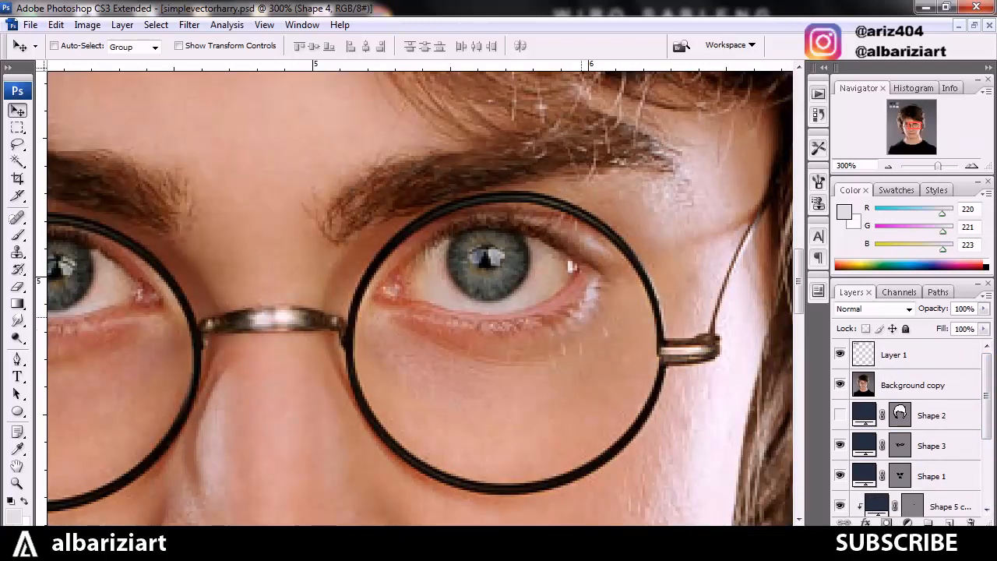
key("p")
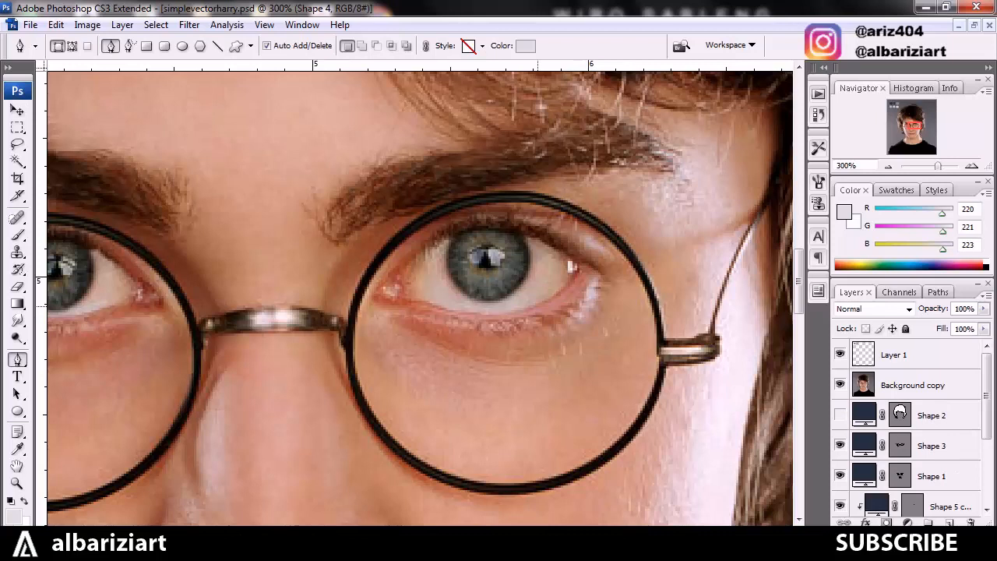
left_click(534, 303)
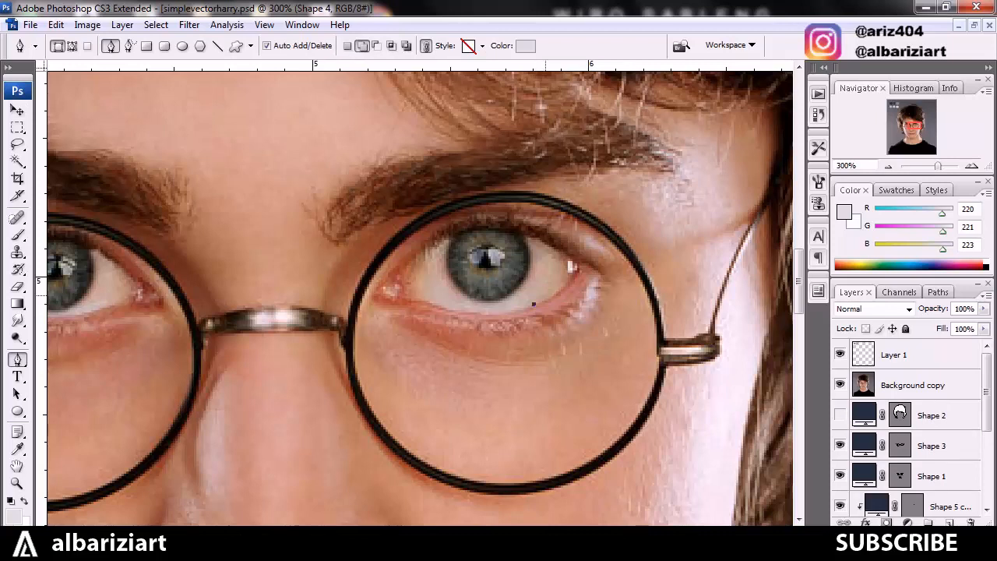
left_click(567, 271)
left_click_drag(556, 281, 559, 282)
left_click(416, 281)
left_click(487, 275)
left_click_drag(488, 276, 484, 240)
Close the shadow outline around the inner corner and above the right-hand eye, keeping its outer edge well outside the eye white
left_click_drag(471, 316, 426, 296)
left_click(390, 312)
left_click_drag(333, 290, 437, 184)
left_click(661, 239)
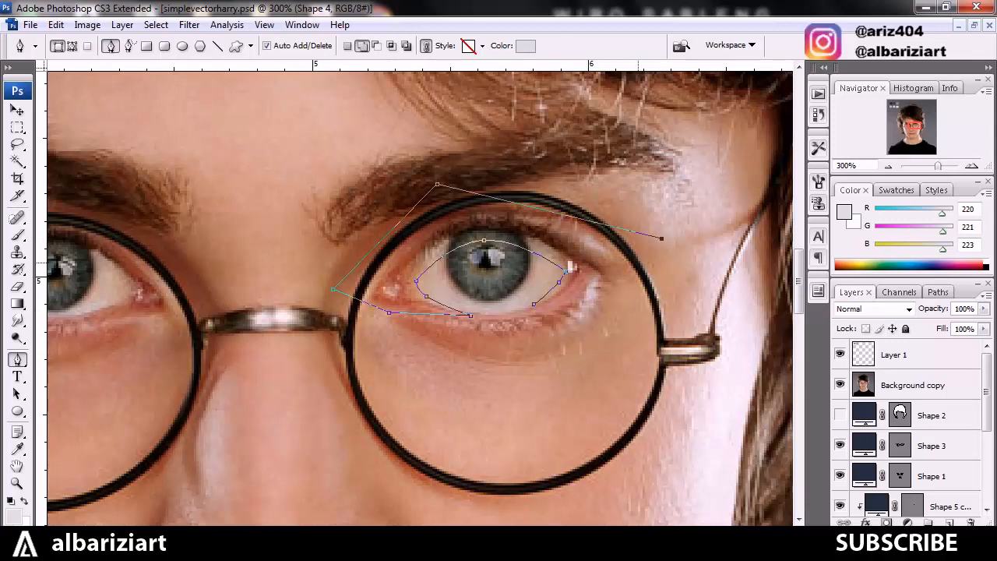
left_click(577, 301)
left_click(536, 304)
Hide the Background copy photo and recolour the Shape 6 eye shadow with the greyish lavender palette swatch, b6b9cc
left_click(840, 385)
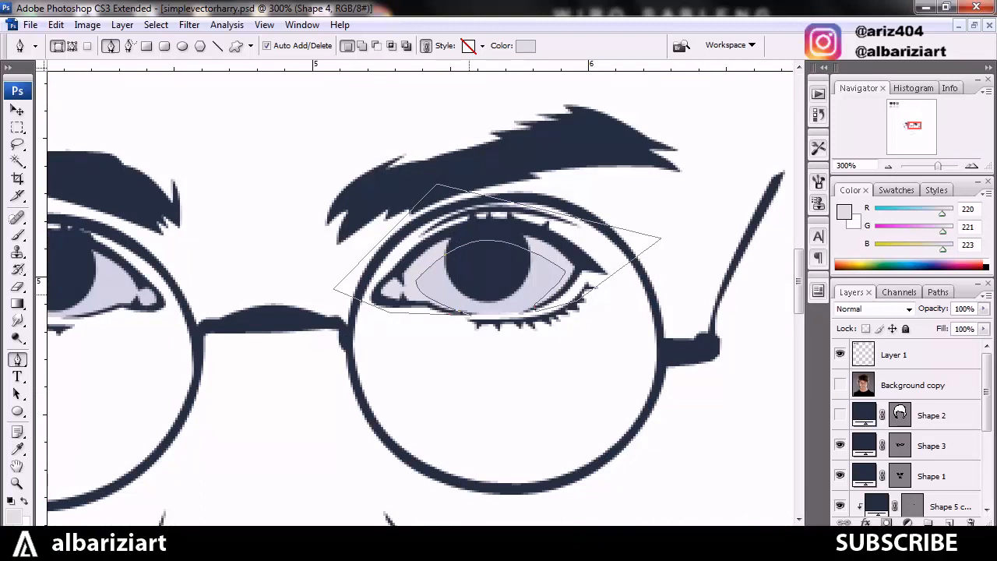
key("ctrl+minus")
key("ctrl+minus")
key("ctrl+minus")
key("ctrl+minus")
key("ctrl+minus")
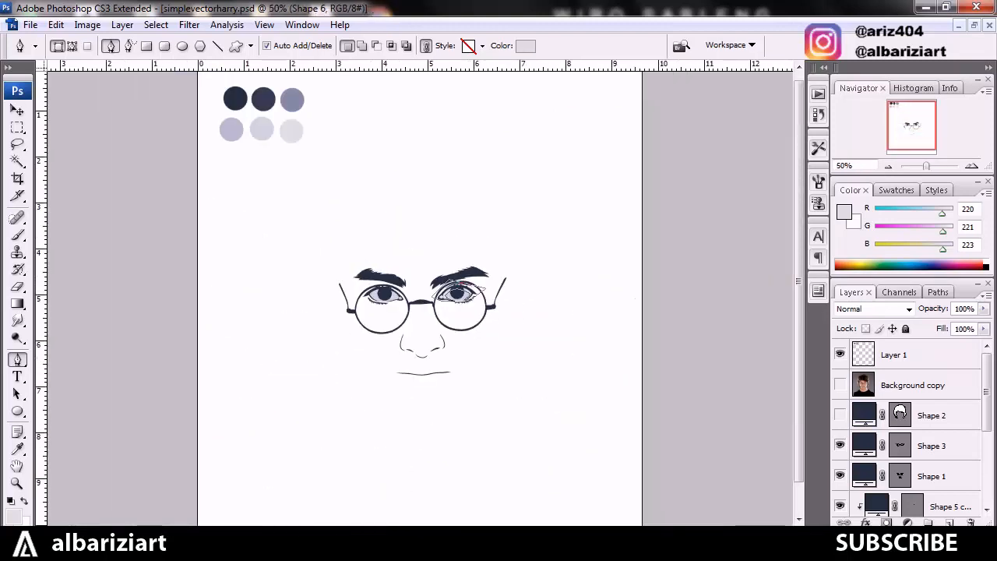
left_click(987, 467)
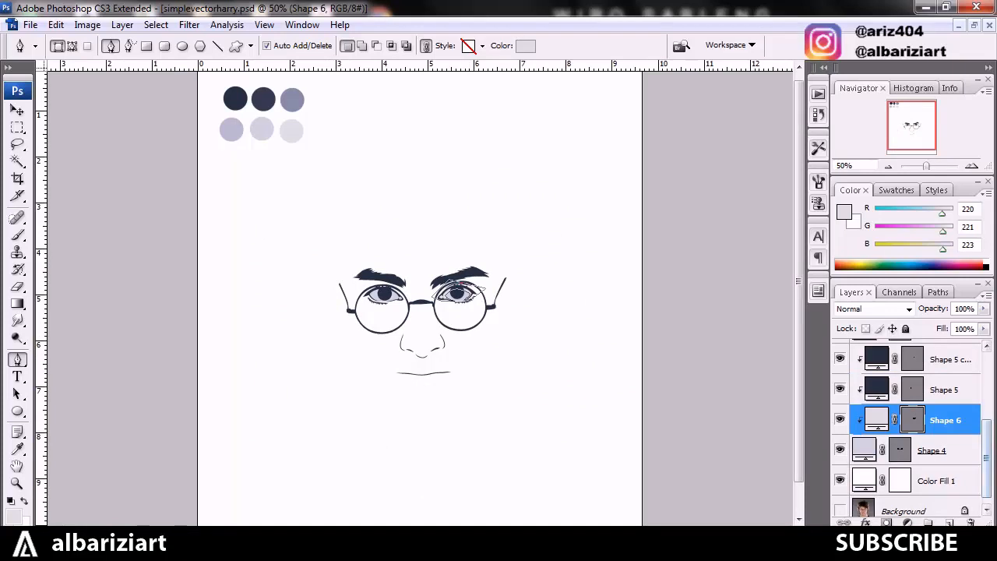
double_click(876, 420)
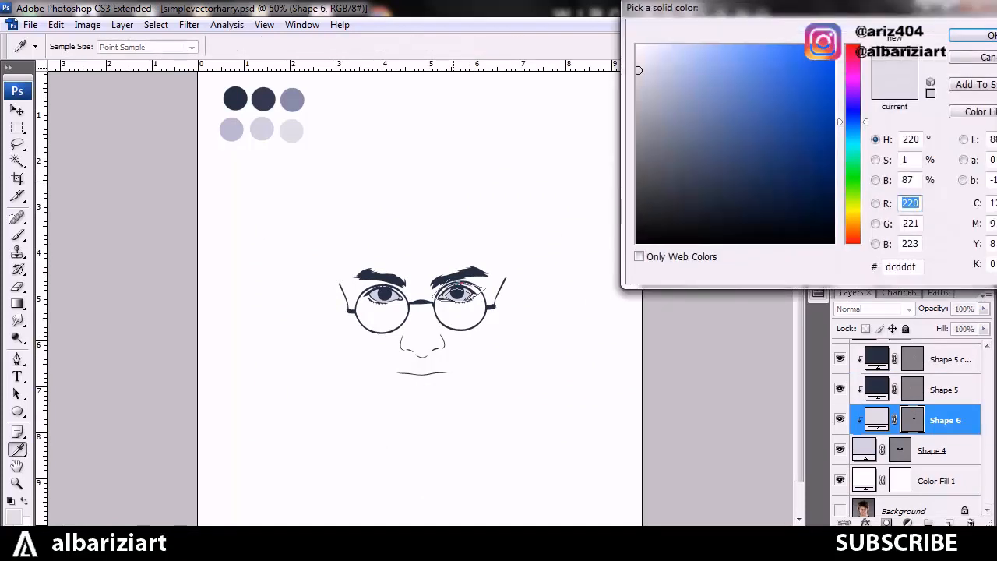
left_click(293, 100)
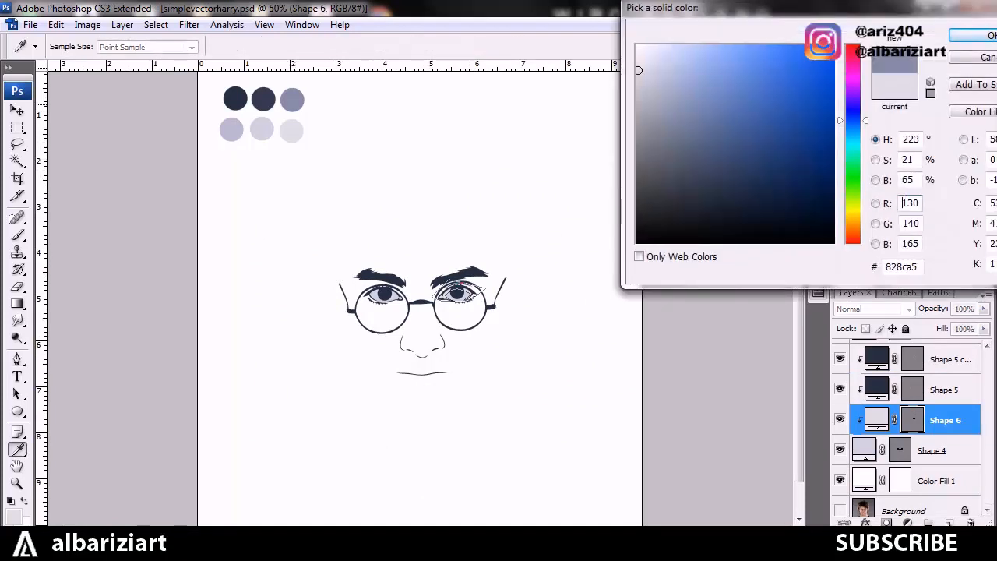
left_click(235, 132)
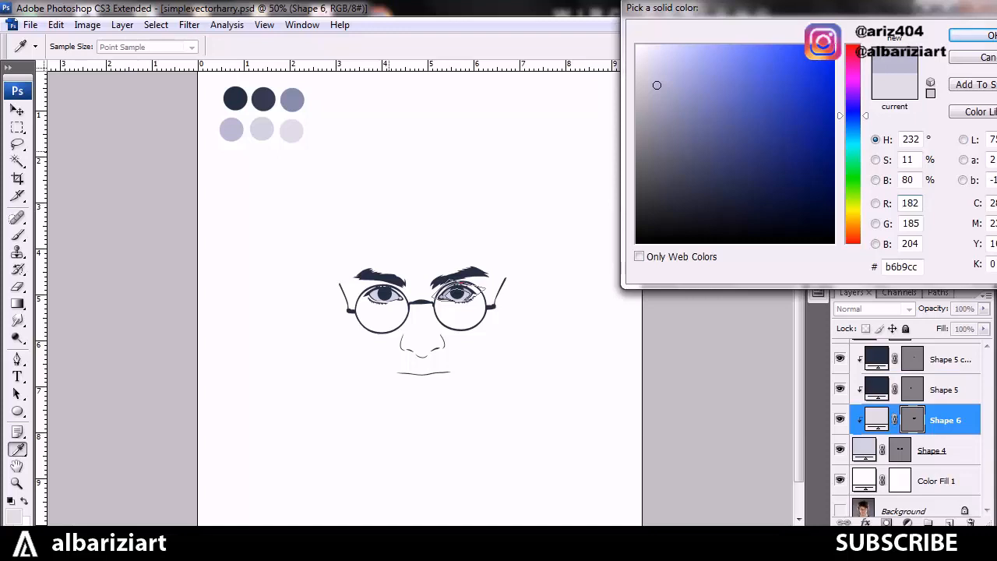
key("Return")
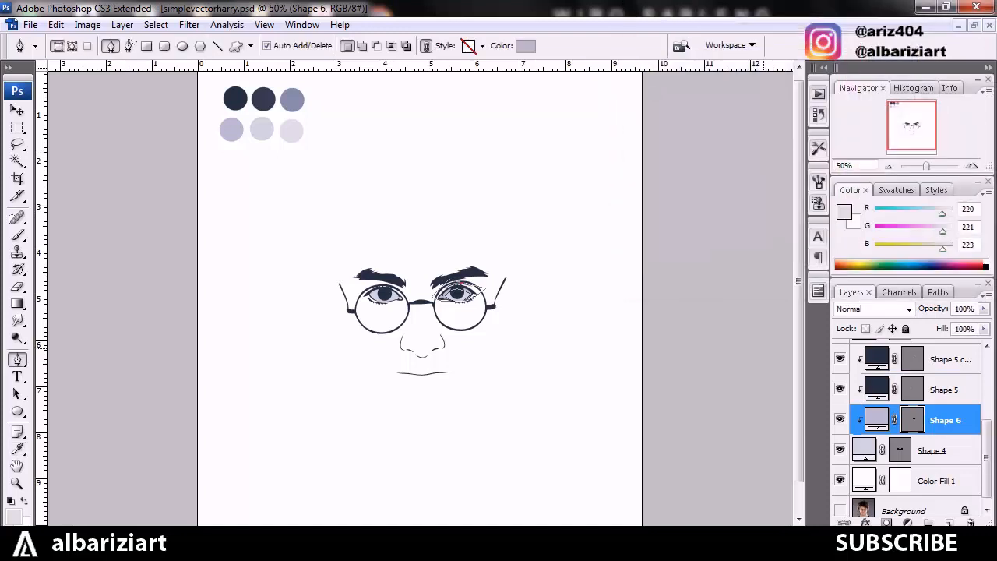
Start a second shadow shape above Shape 6, arching its inner edge over the right-hand iris, slightly closer to the upper lid
left_click(942, 451)
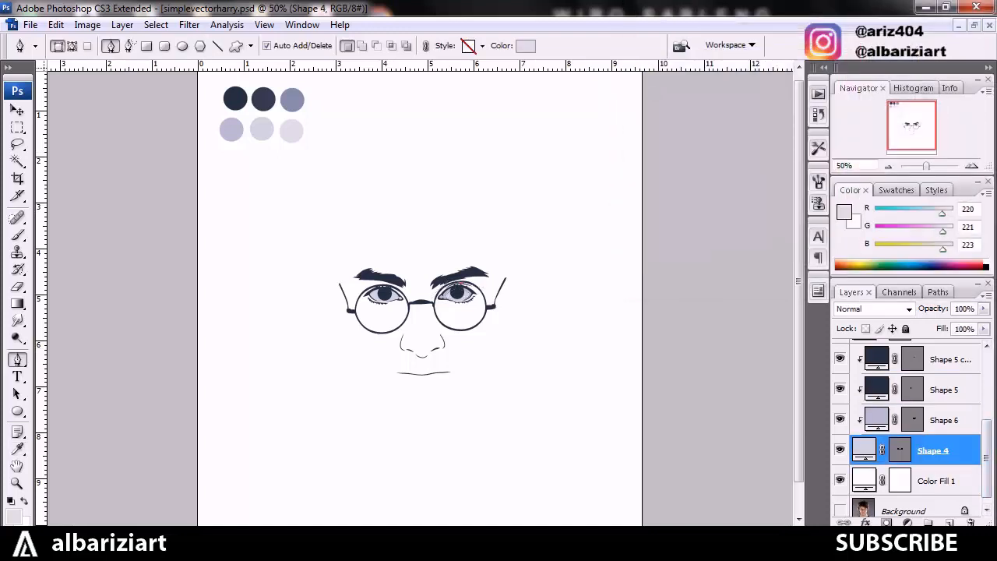
left_click(946, 420)
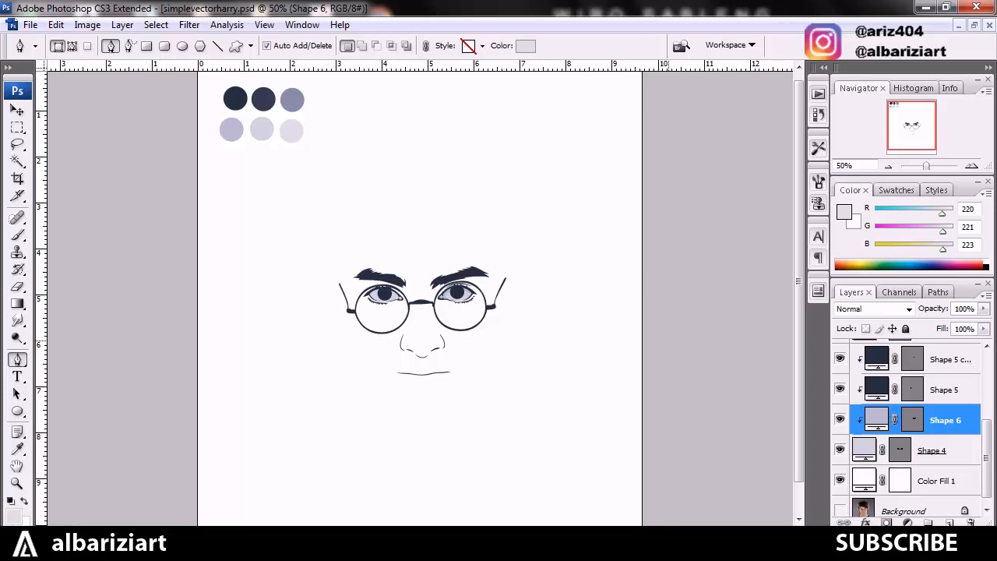
key("ctrl+plus")
key("ctrl+plus")
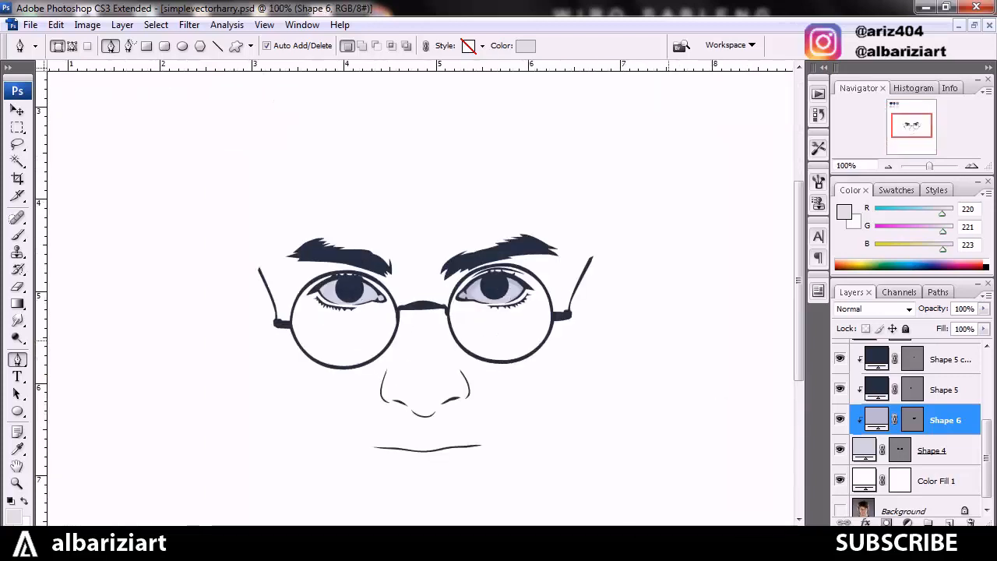
key("ctrl+plus")
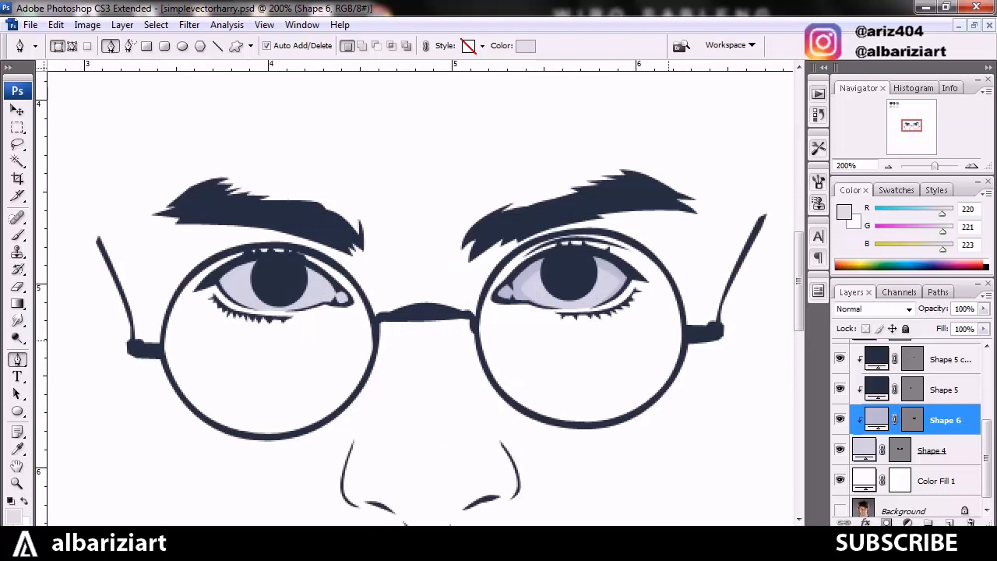
key("ctrl+plus")
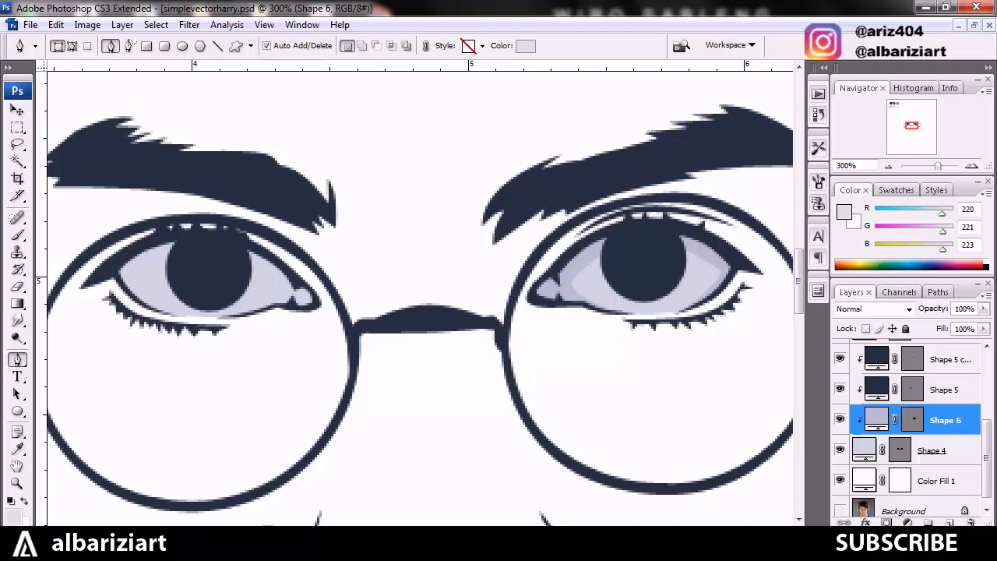
scroll(420, 293, "right", 9)
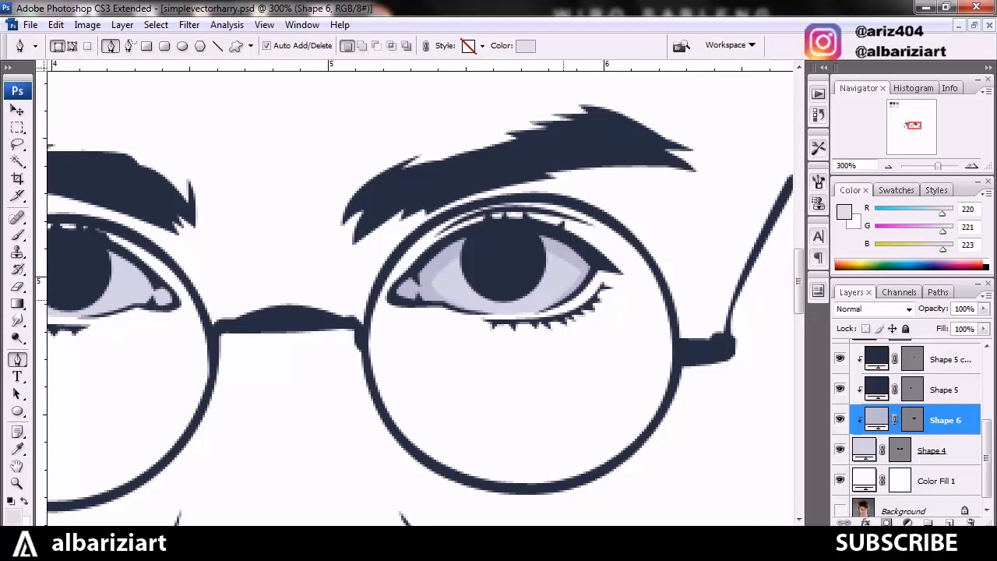
left_click(566, 298)
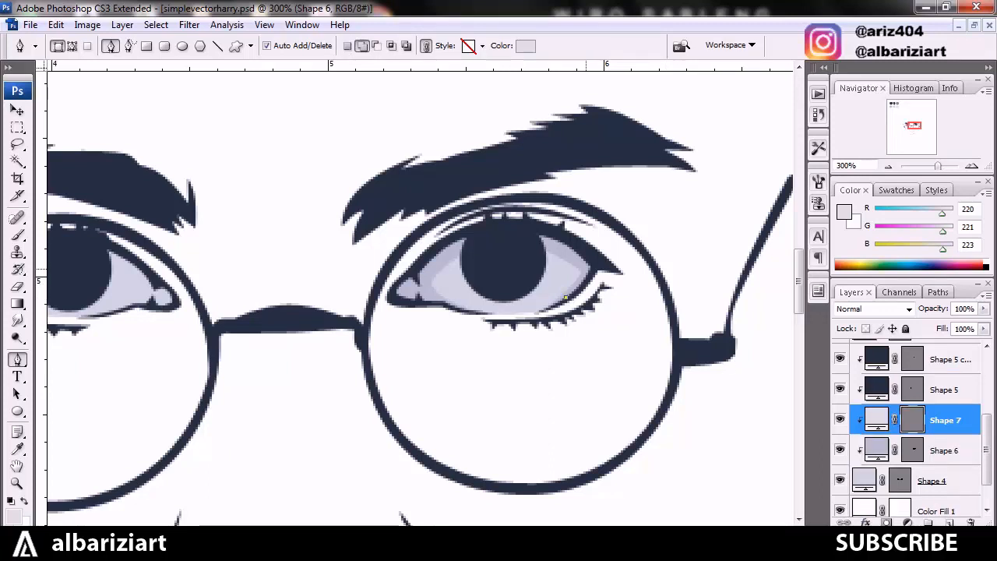
left_click(585, 268)
left_click(424, 281)
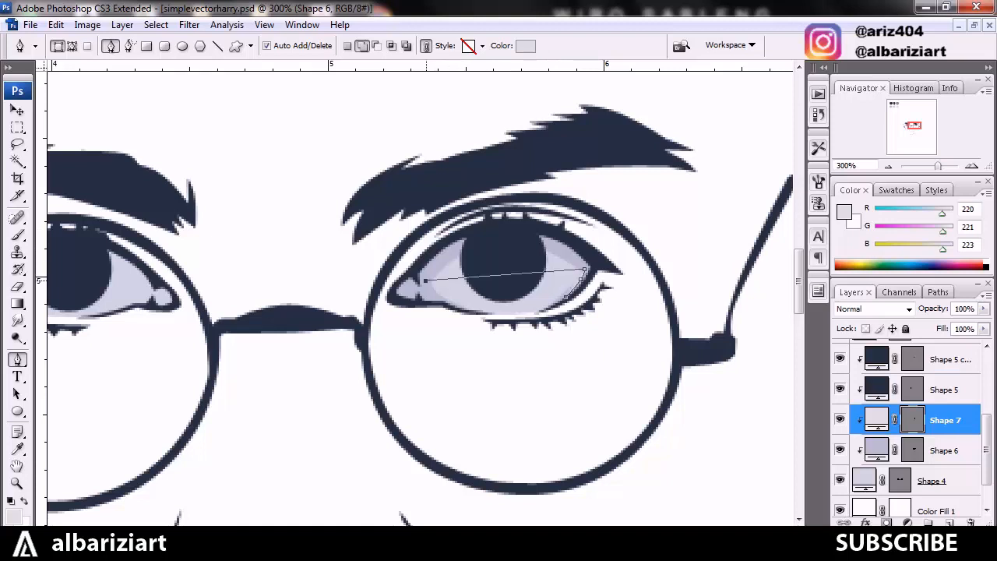
left_click_drag(507, 274, 508, 235)
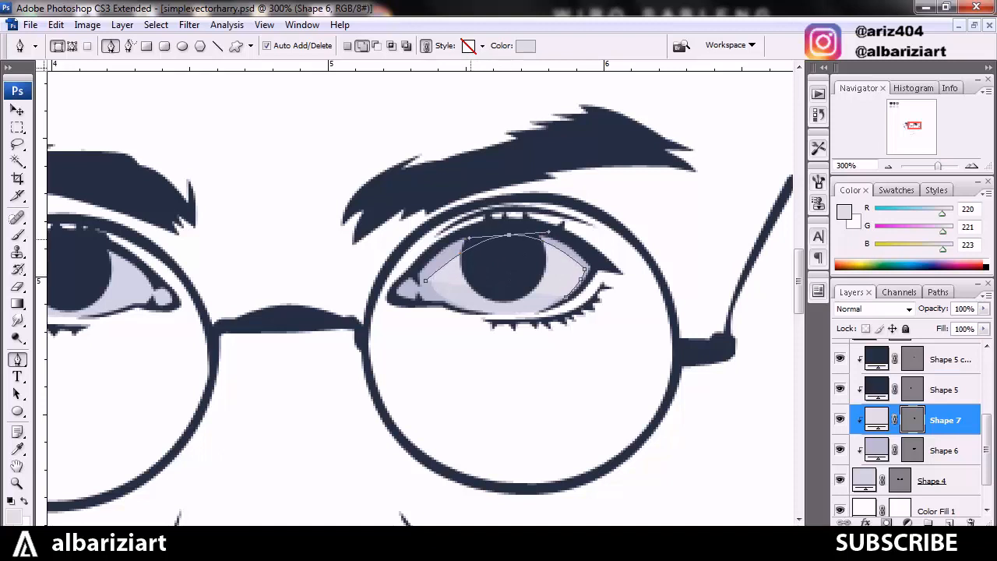
left_click_drag(469, 237, 445, 237)
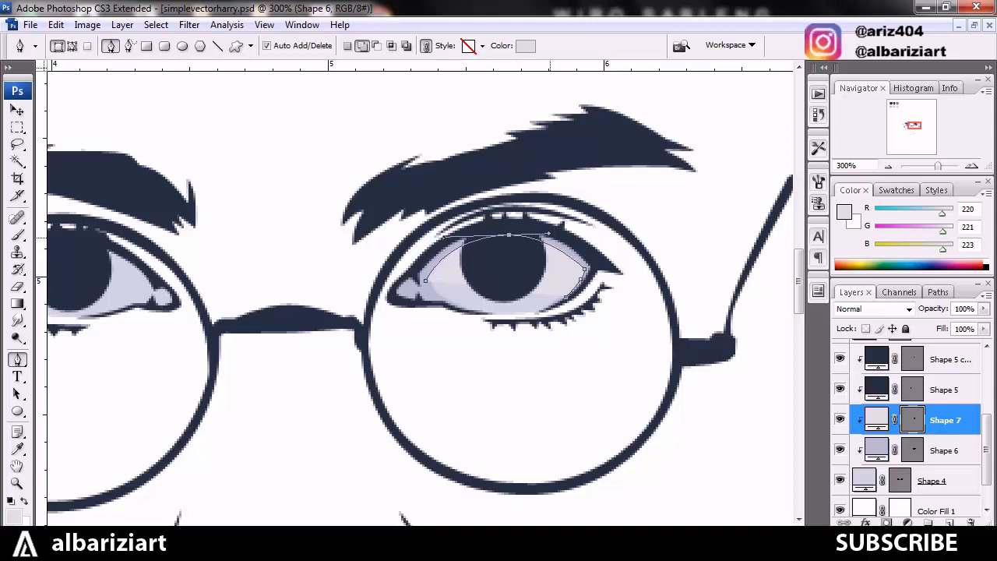
left_click_drag(509, 235, 511, 234)
Carry the second shadow's outline below the inner eye corner and around outside the upper lid, closing it at its starting point
left_click(465, 322)
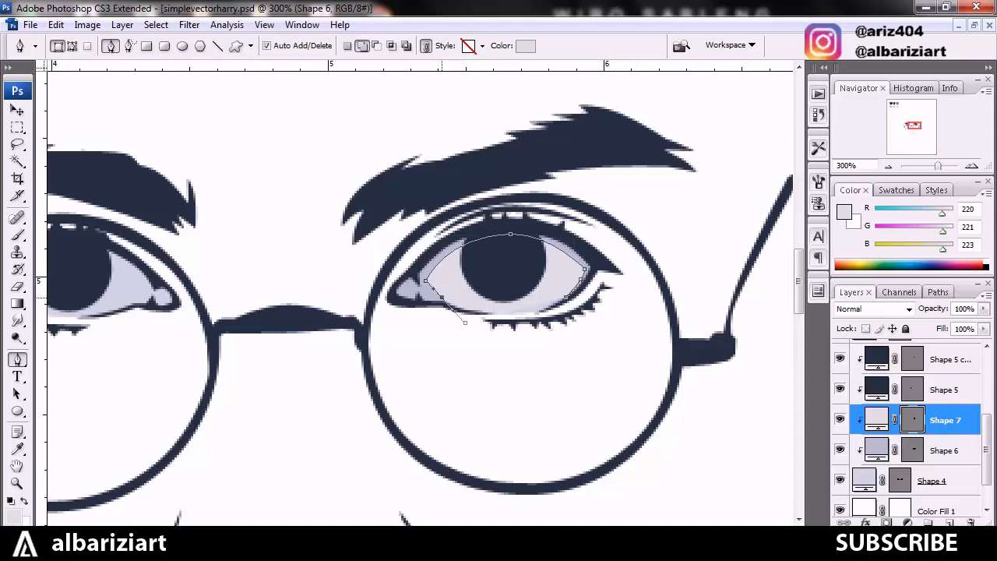
left_click_drag(442, 296, 433, 299)
left_click_drag(465, 322, 465, 313)
left_click(390, 309)
left_click(369, 284)
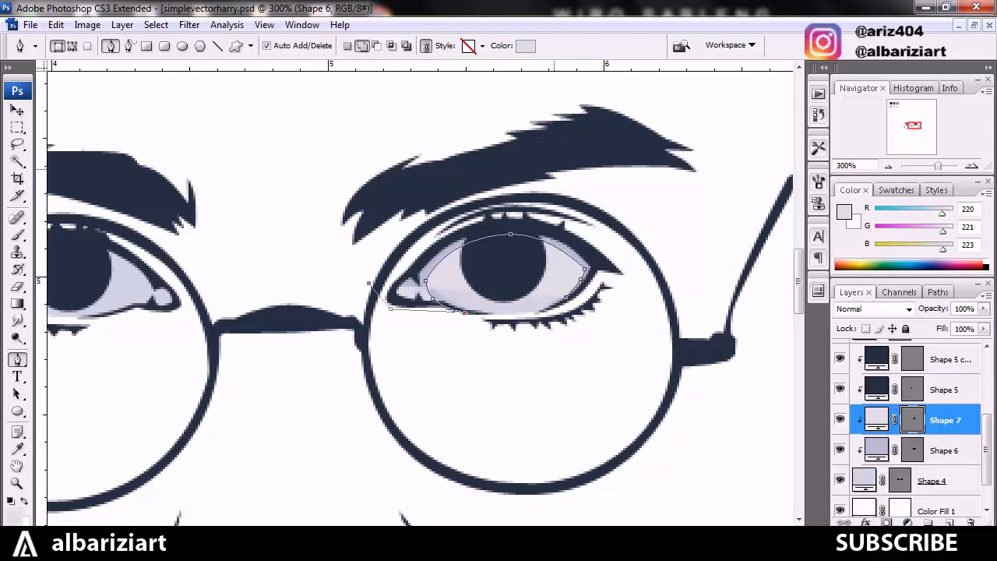
left_click_drag(528, 168, 673, 247)
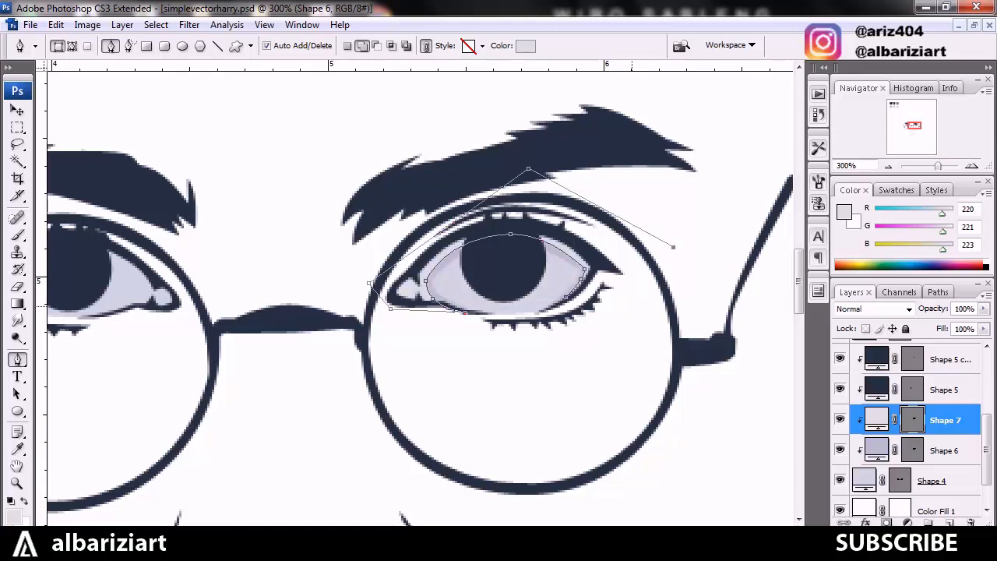
left_click(598, 320)
left_click(566, 298)
Recolour the Shape 7 shadow with the medium slate-blue palette swatch, 828ca5
double_click(876, 420)
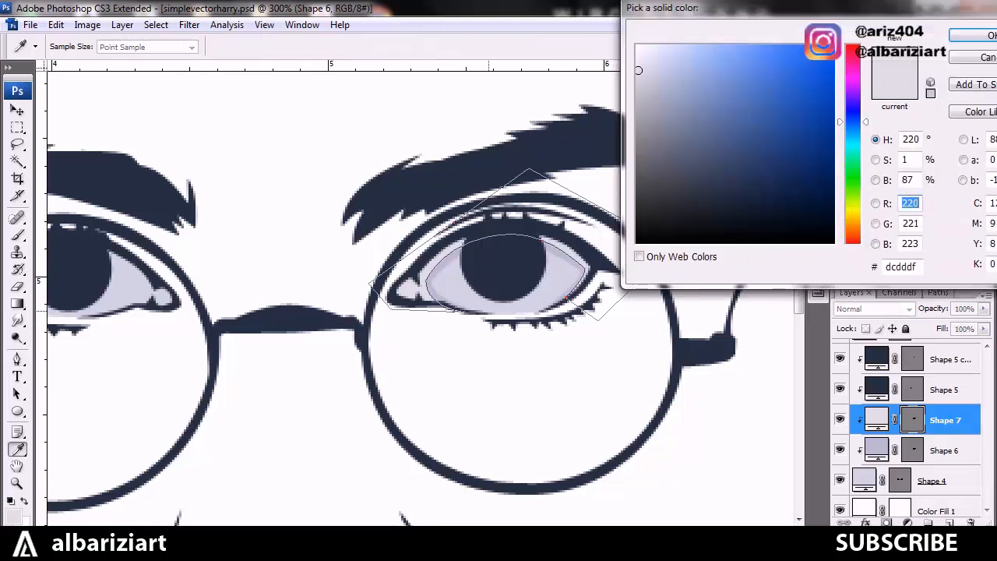
key("ctrl+minus")
key("ctrl+minus")
key("ctrl+minus")
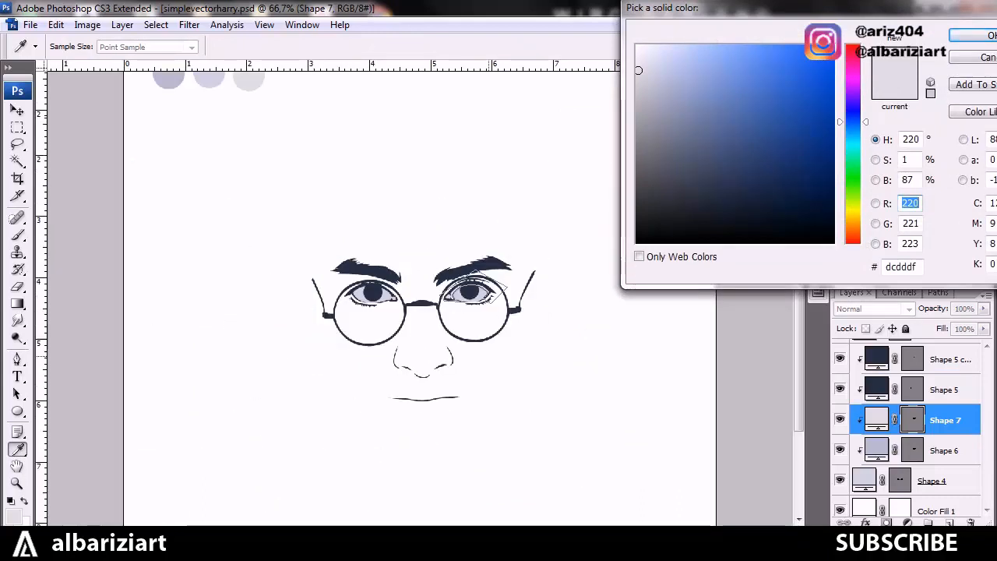
key("ctrl+minus")
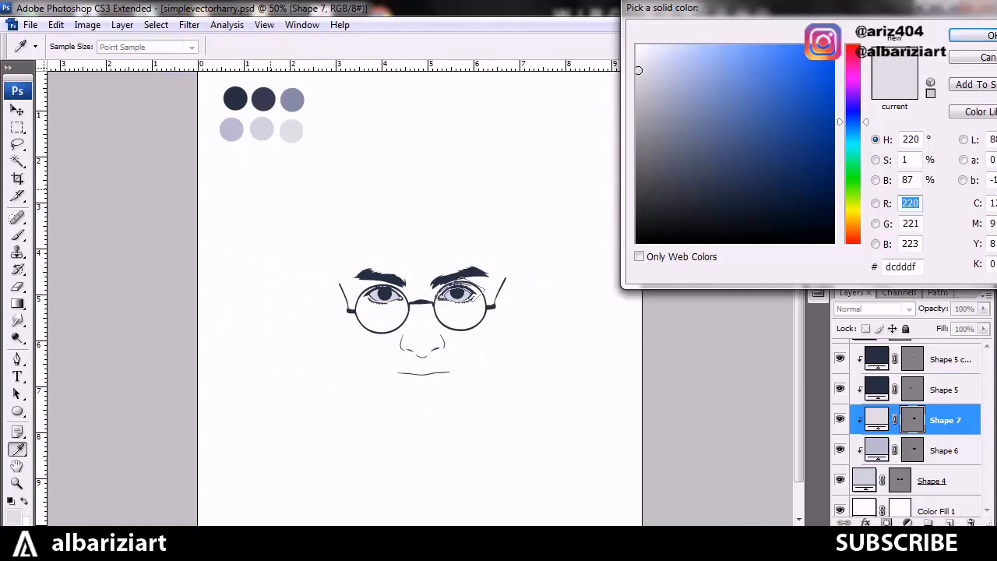
left_click(293, 99)
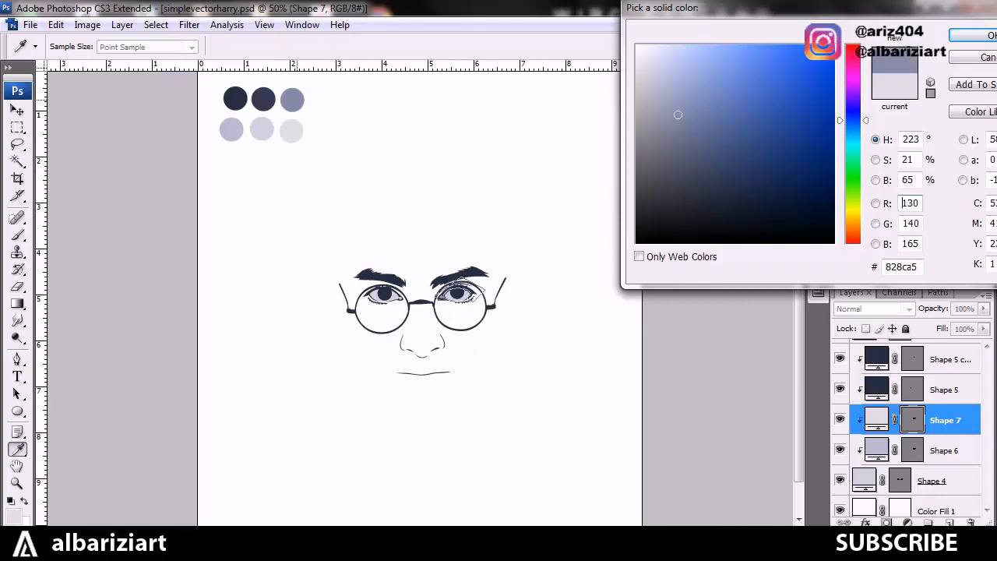
key("Return")
key("p")
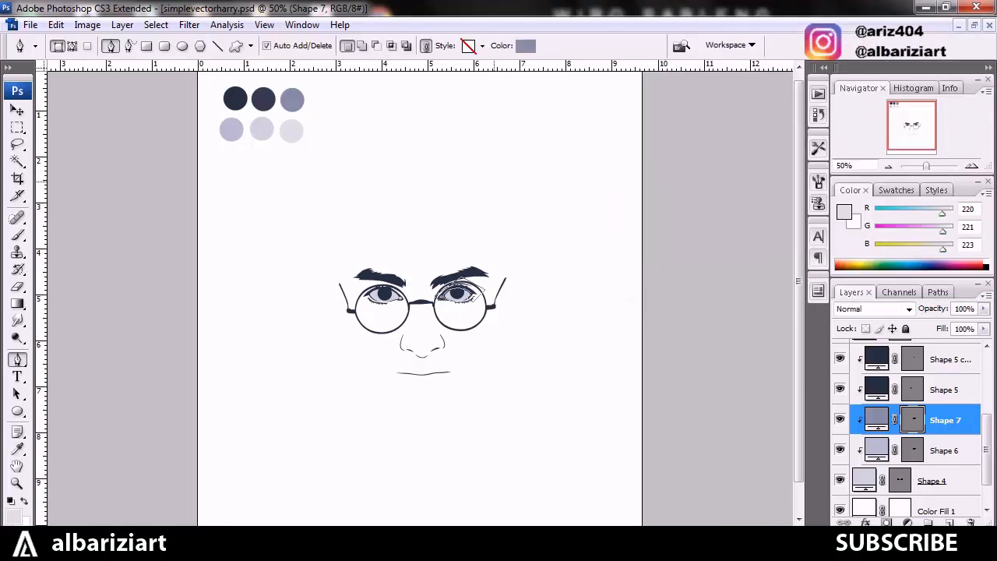
Select the Shape 6 layer and examine the layered shadows in the right-hand eye up close
left_click(944, 450)
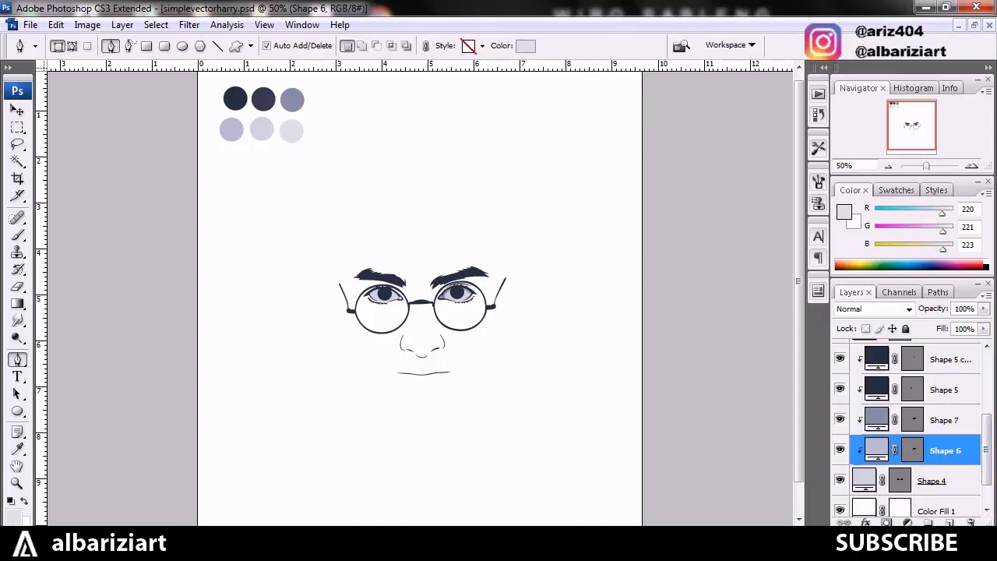
key("ctrl+plus")
key("ctrl+plus")
key("ctrl+plus")
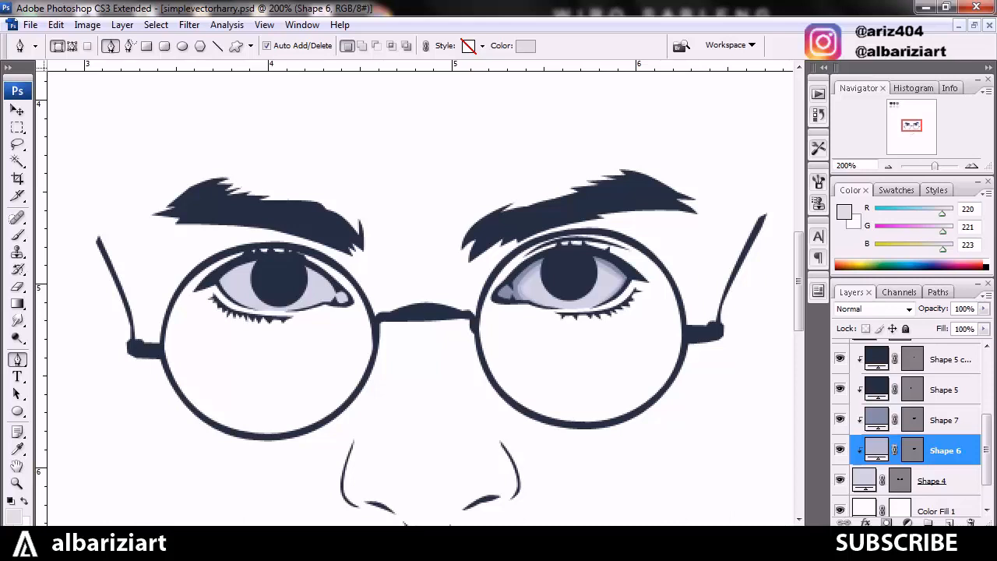
key("ctrl+plus")
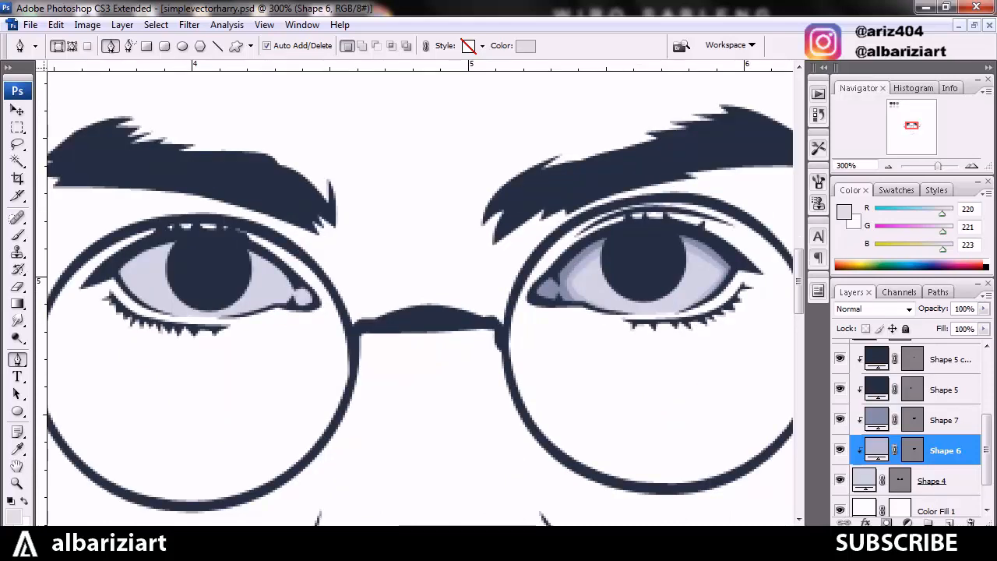
key("space")
left_click_drag(643, 368, 481, 396)
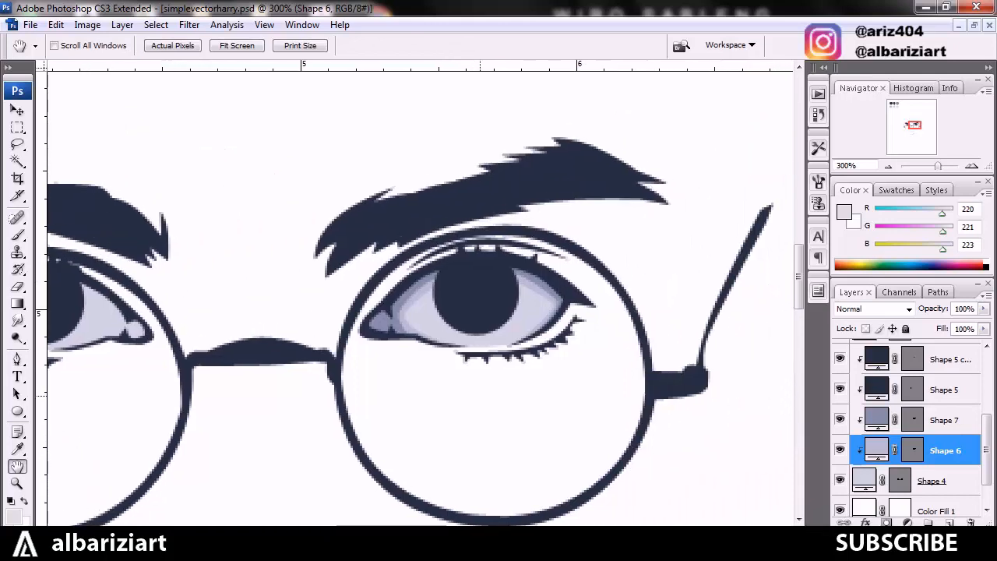
key("ctrl+plus")
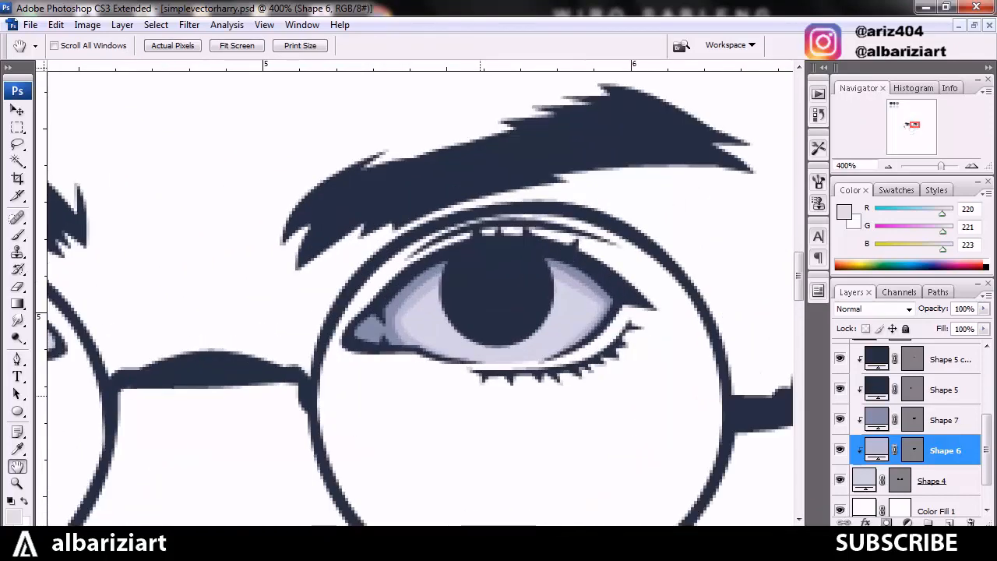
Adjust the outer and inner corner anchor points of the Shape 6 shadow's inner edge in the right-hand eye, ending with Shape 7 selected
key("p")
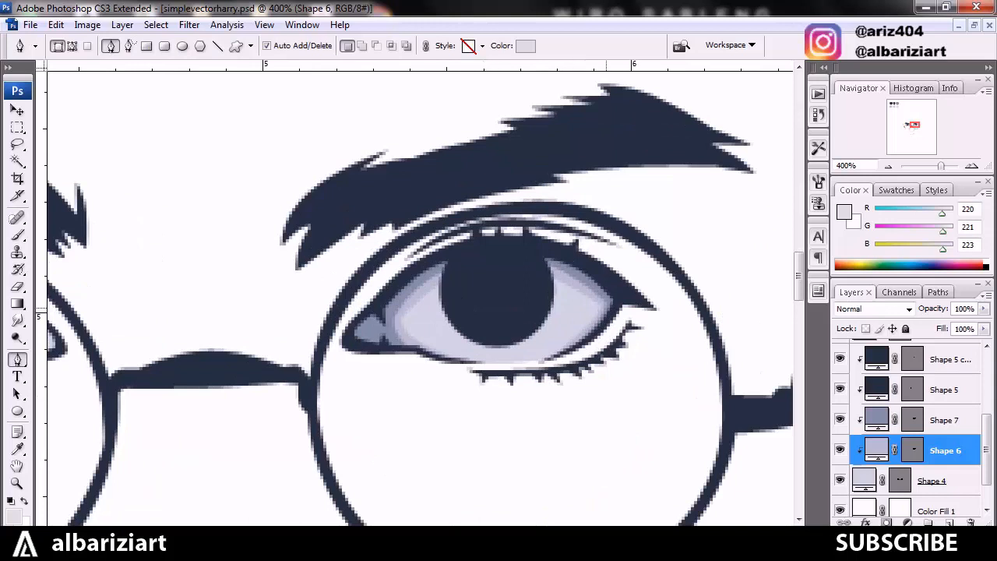
key("Return")
left_click(600, 306, "ctrl")
left_click_drag(601, 307, 545, 360)
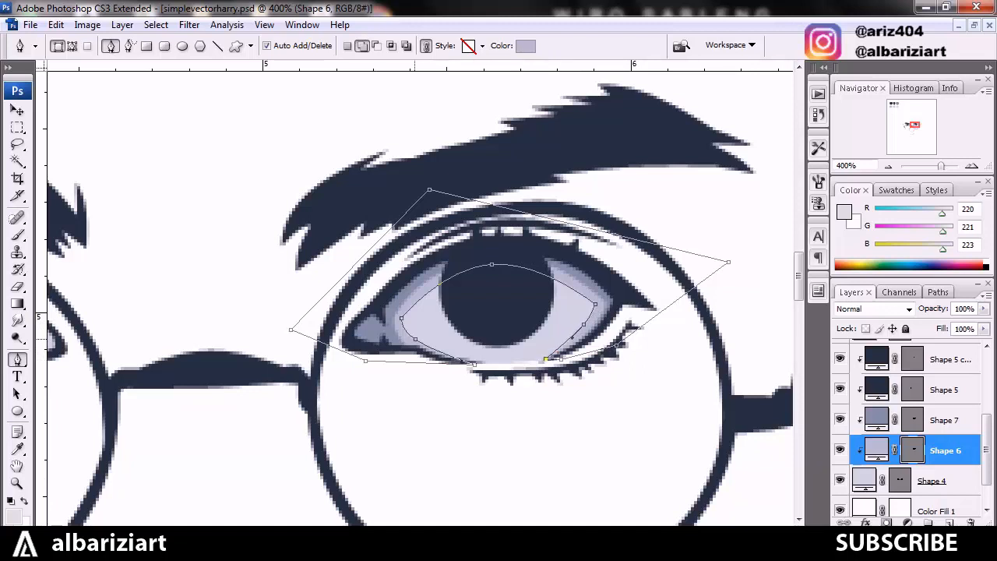
left_click_drag(402, 319, 404, 319)
key("alt+bracketright")
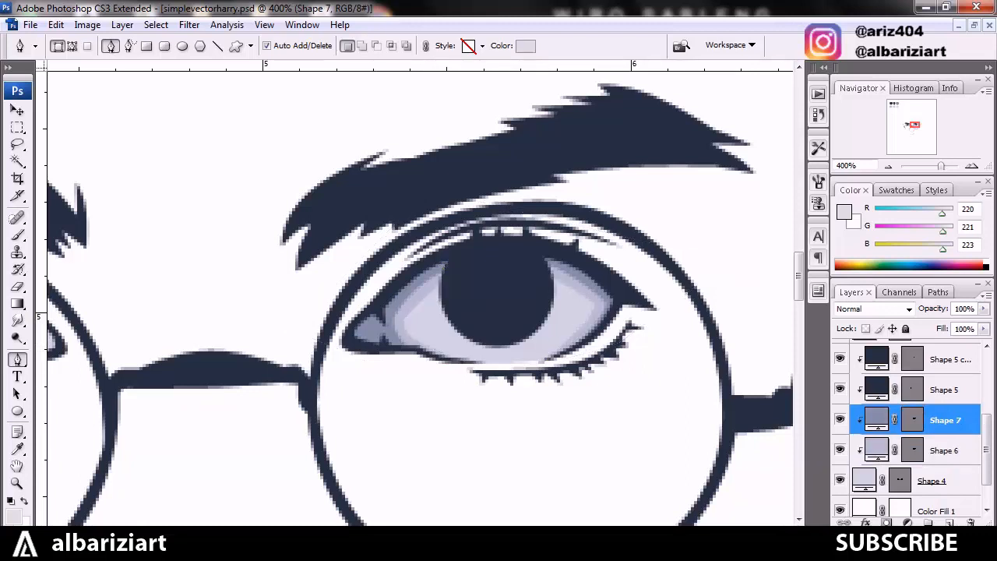
Examine the right-hand eye's layered shading against the whole face and again up close
key("ctrl+minus")
key("ctrl+minus")
key("ctrl+minus")
key("ctrl+minus")
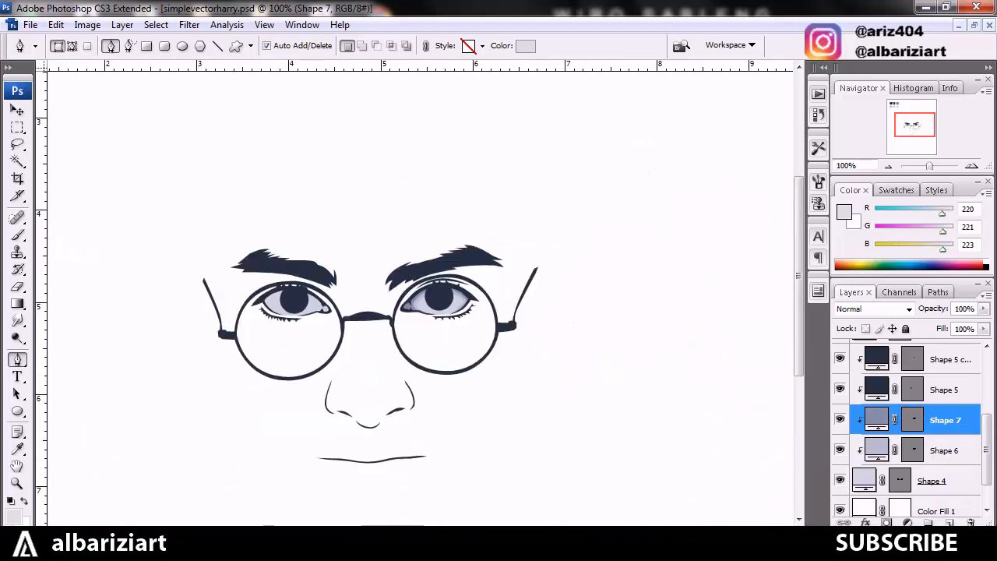
key("ctrl+minus")
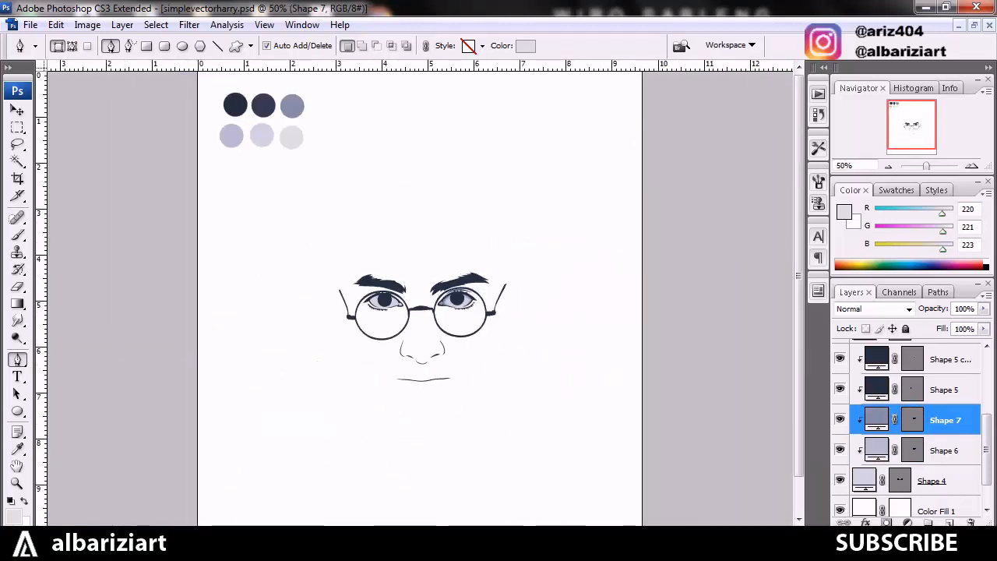
key("ctrl+plus")
key("ctrl+plus")
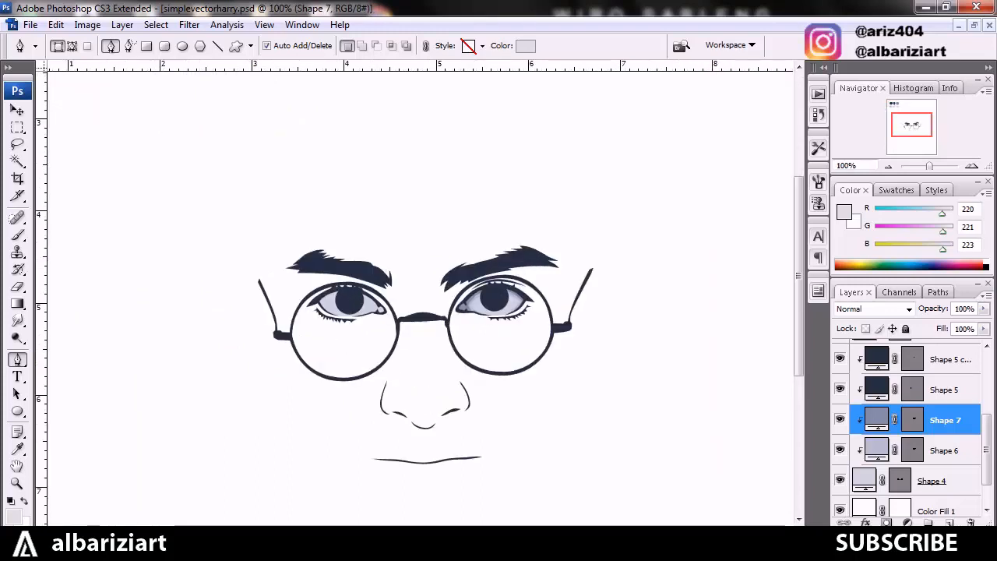
key("ctrl+plus")
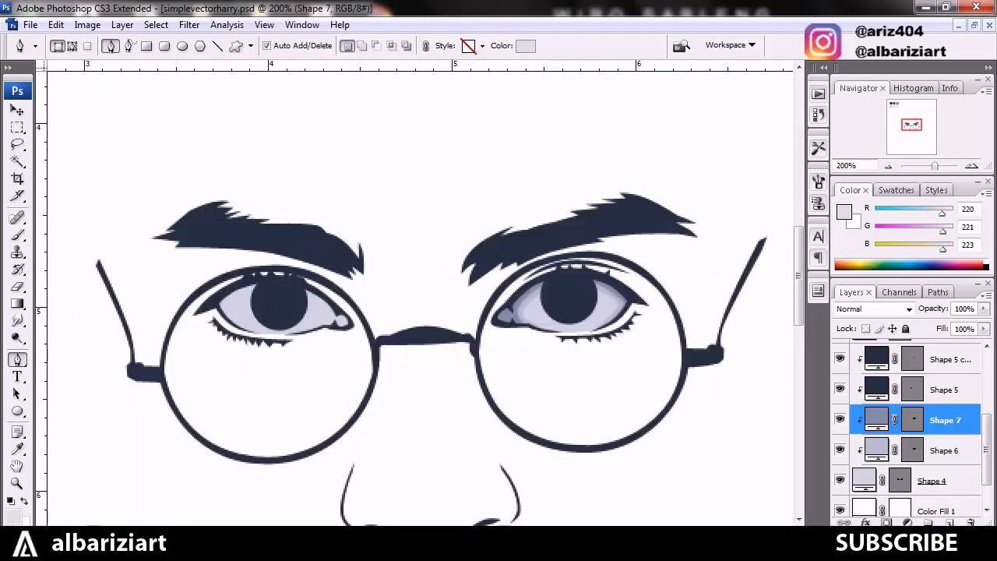
key("ctrl+plus")
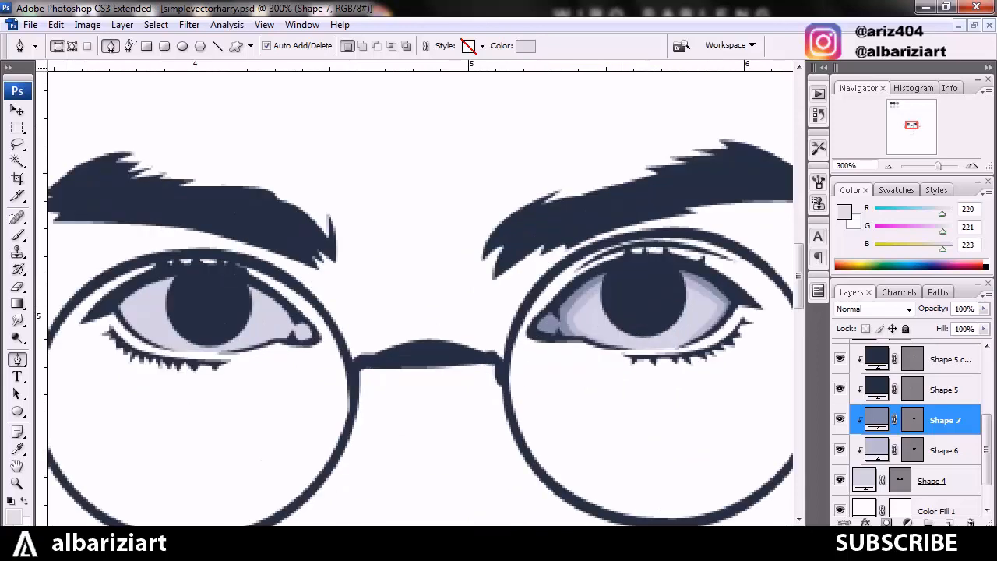
key("h")
left_click_drag(781, 385, 616, 394)
key("ctrl+plus")
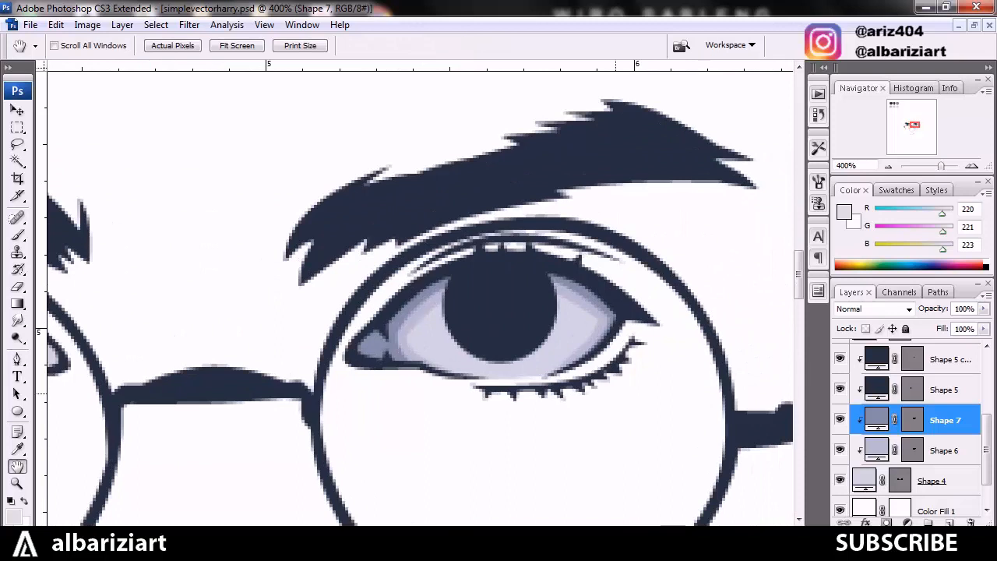
Tighten the Shape 6 shadow's inner edge around the right-hand iris by moving its outer corner, upper arch and inner-corner points inward
key("p")
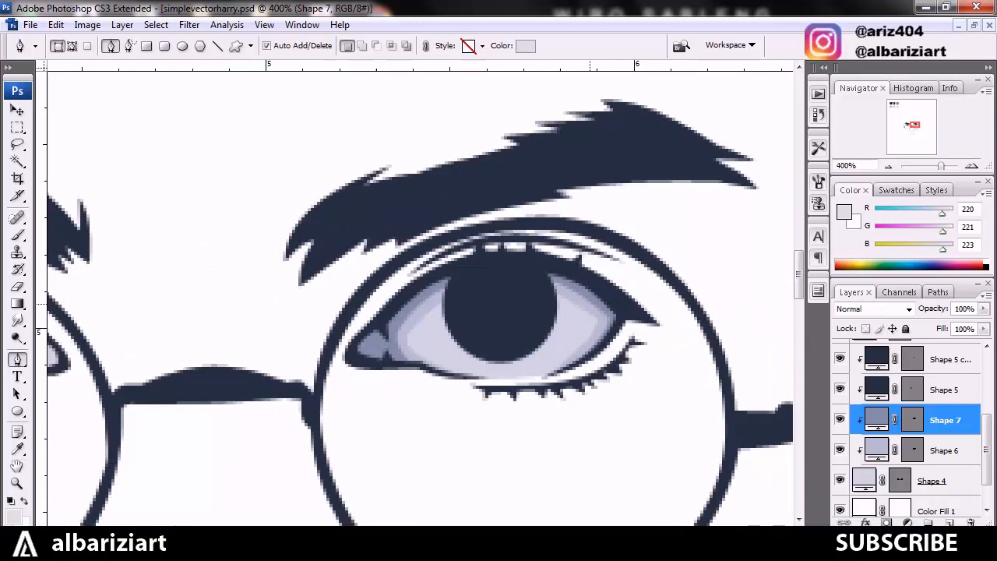
key("alt+bracketleft")
left_click(598, 321, "ctrl")
left_click_drag(599, 320, 580, 342)
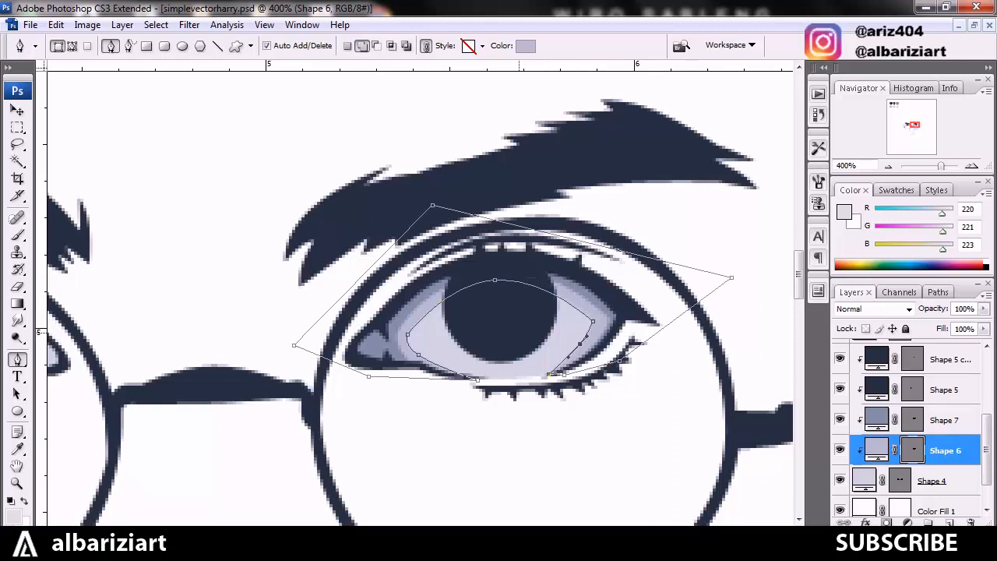
left_click_drag(495, 280, 494, 284)
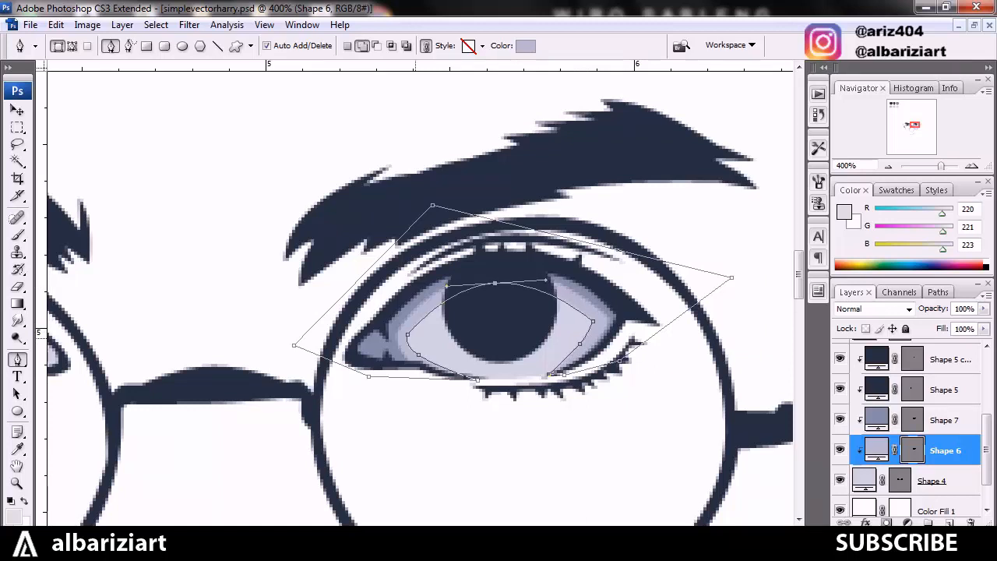
left_click_drag(407, 334, 423, 354)
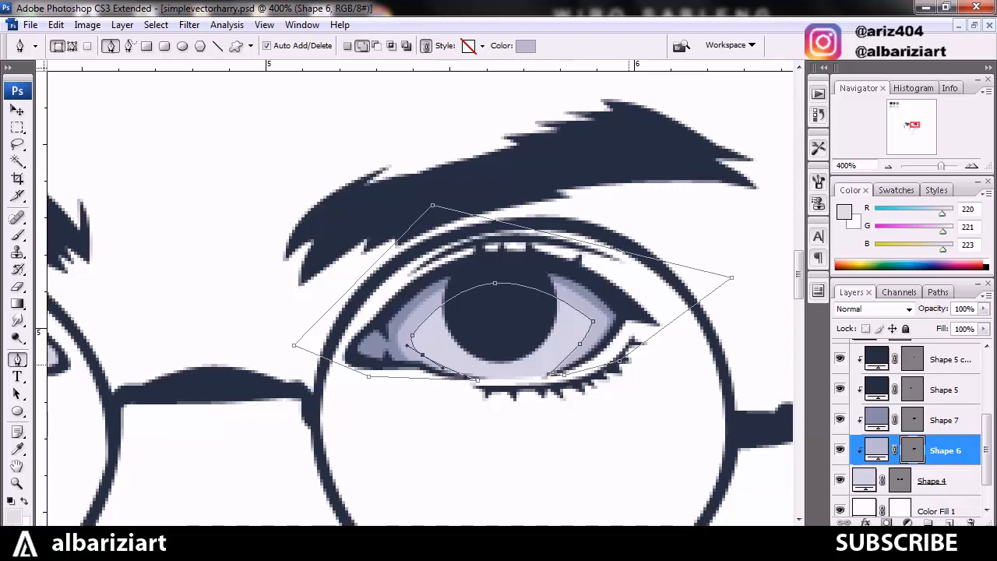
Activate the Shape 7 vector mask, show the Background copy photo, and set the Pen tool to add to the shape area
left_click(945, 420)
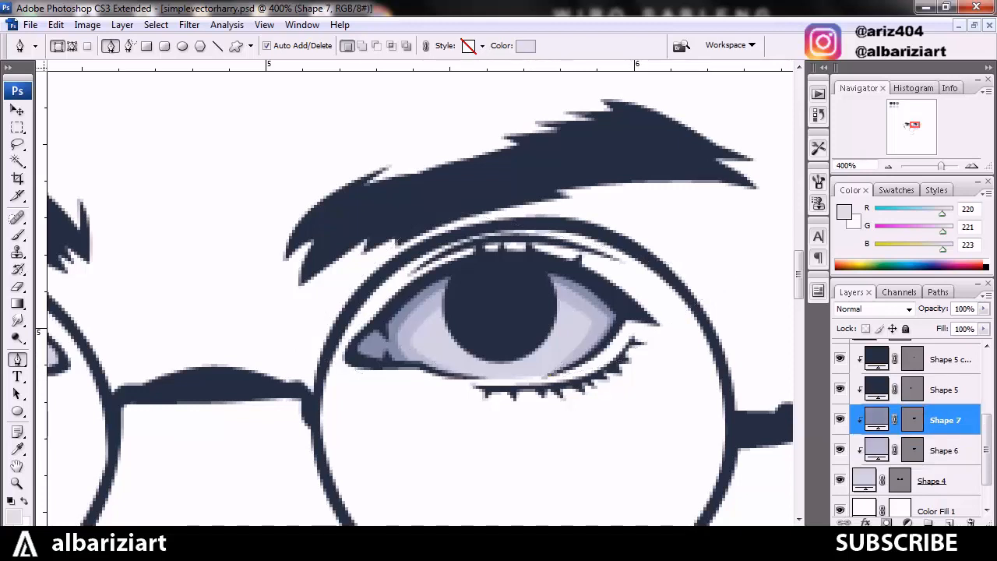
key("ctrl+minus")
key("ctrl+minus")
key("ctrl+minus")
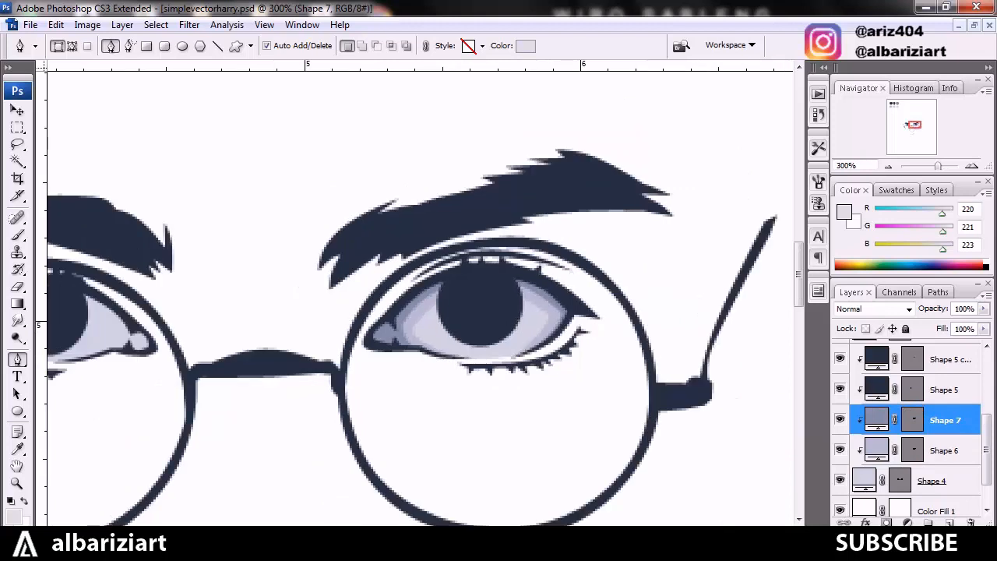
key("ctrl+minus")
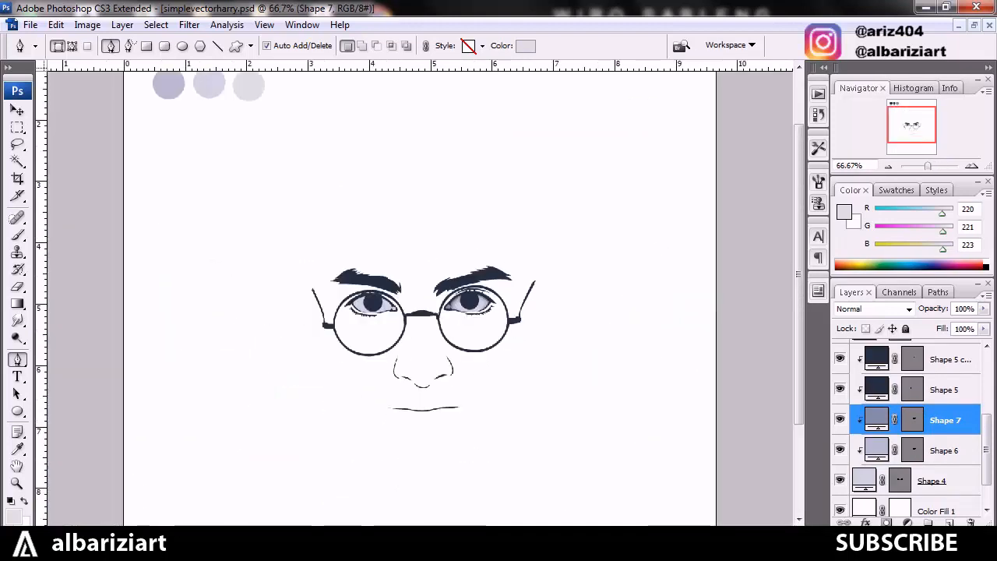
key("ctrl+plus")
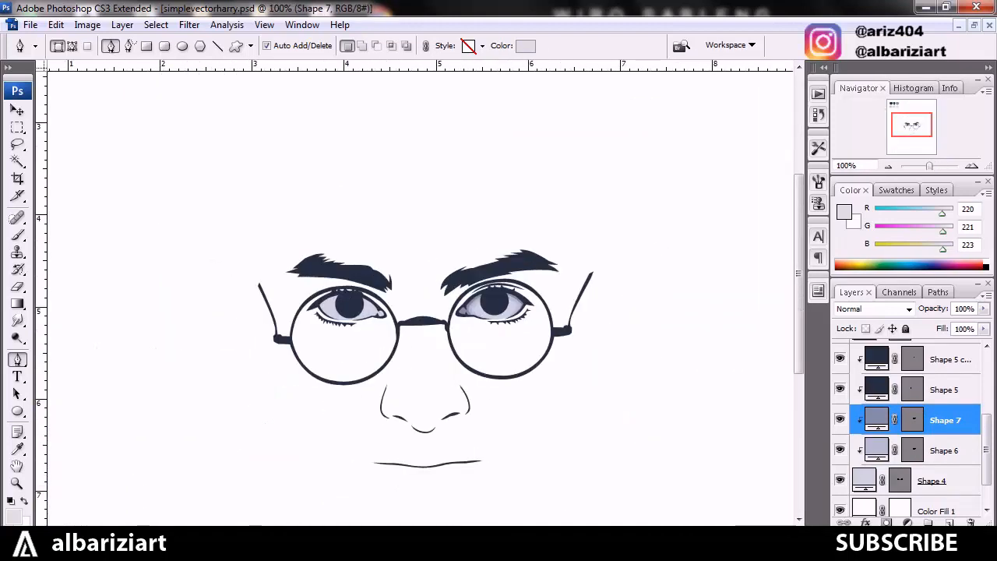
key("ctrl+plus")
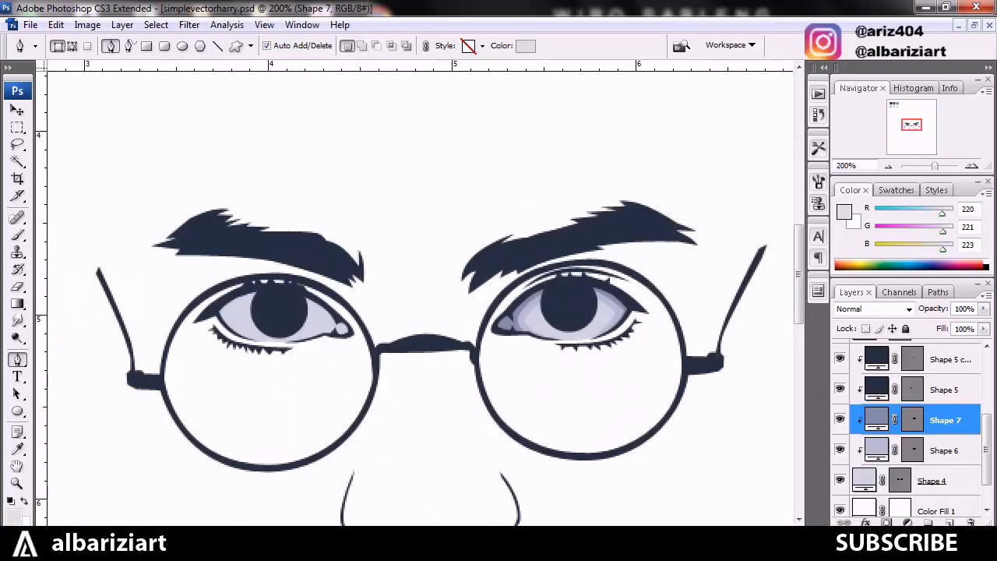
key("Return")
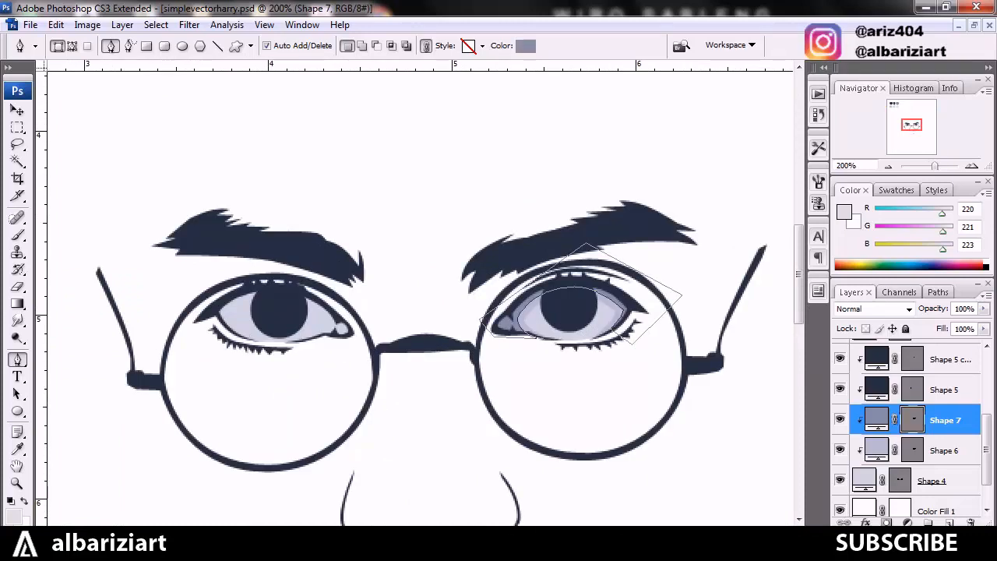
left_click(987, 382)
left_click(839, 385)
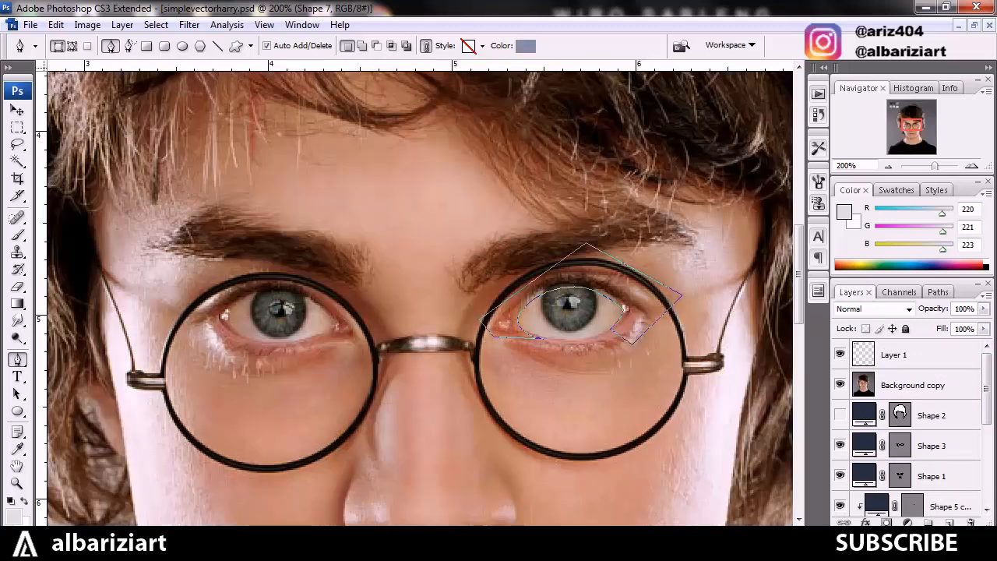
left_click(362, 45)
Start a Shape 7 shadow outline in the left-hand eye, curving from the lower lid around the outer corner and over the iris to the inner corner
key("ctrl+plus")
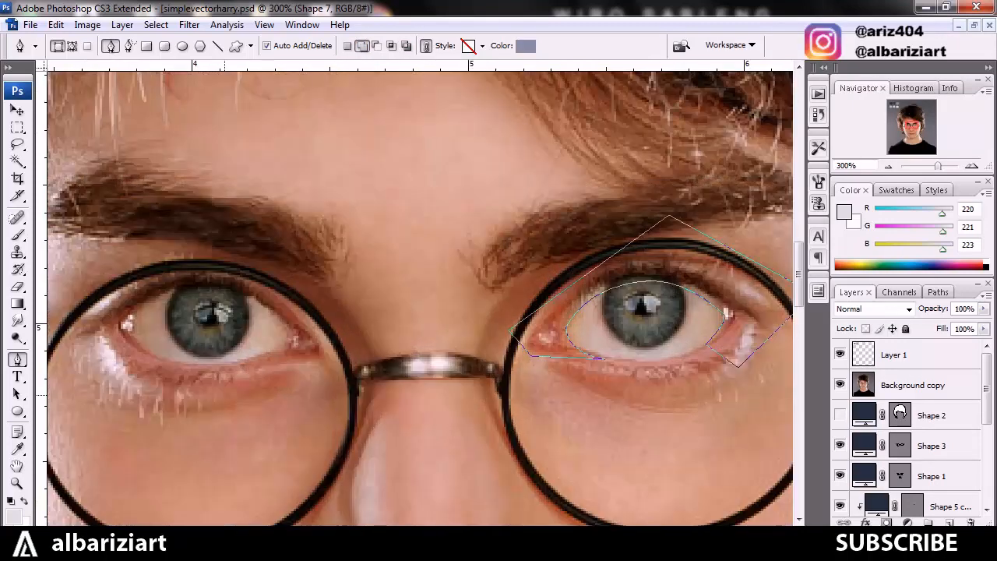
key("h")
left_click_drag(224, 399, 470, 439)
key("ctrl+plus")
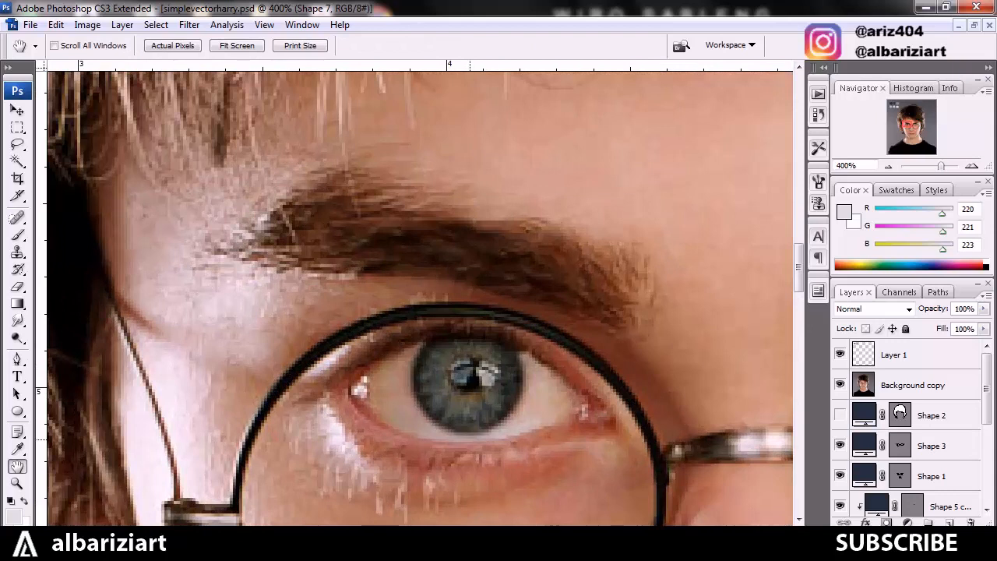
key("p")
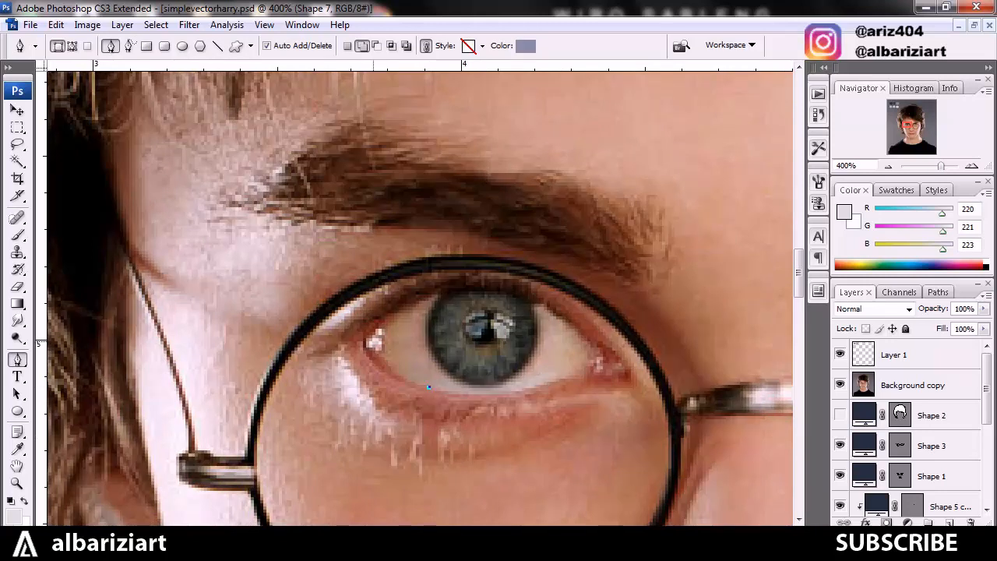
left_click(374, 343)
left_click_drag(399, 362, 391, 365)
left_click(483, 299)
left_click(427, 321)
left_click_drag(427, 321, 419, 306)
left_click(586, 352)
left_click_drag(537, 326, 536, 309)
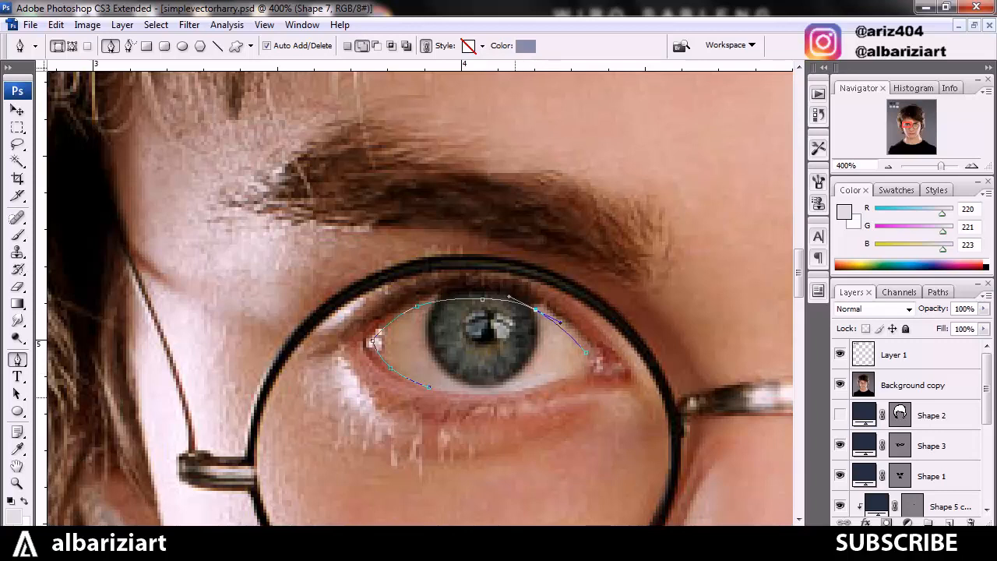
Carry the left-hand shadow's outline back along the lower lid and around outside the upper lid, close it, and hide the Background copy photo
left_click(509, 397)
left_click_drag(554, 371, 561, 376)
left_click_drag(629, 395, 647, 374)
left_click_drag(647, 374, 541, 241)
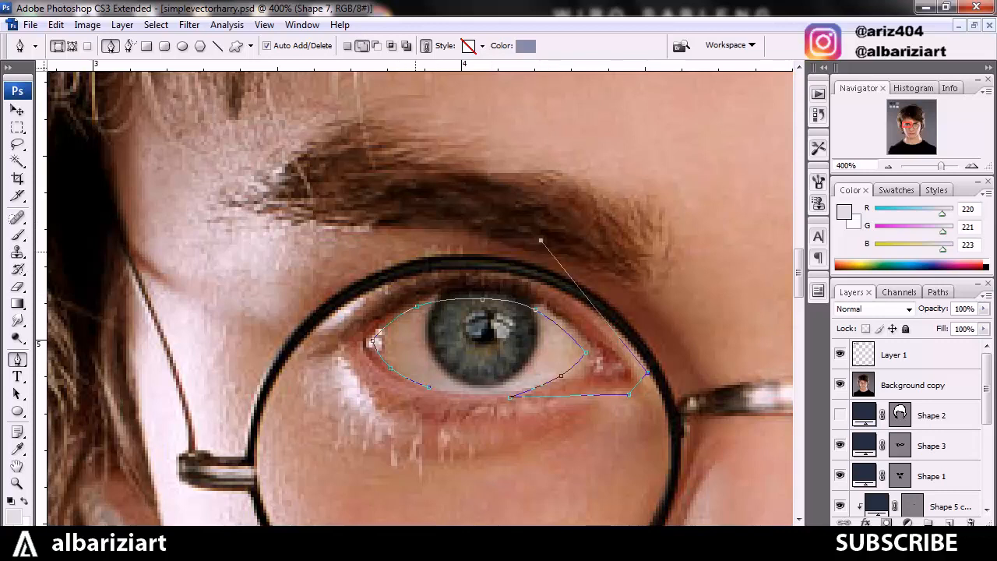
left_click(375, 260)
left_click(310, 335)
left_click(421, 421)
left_click(427, 388)
left_click(840, 385)
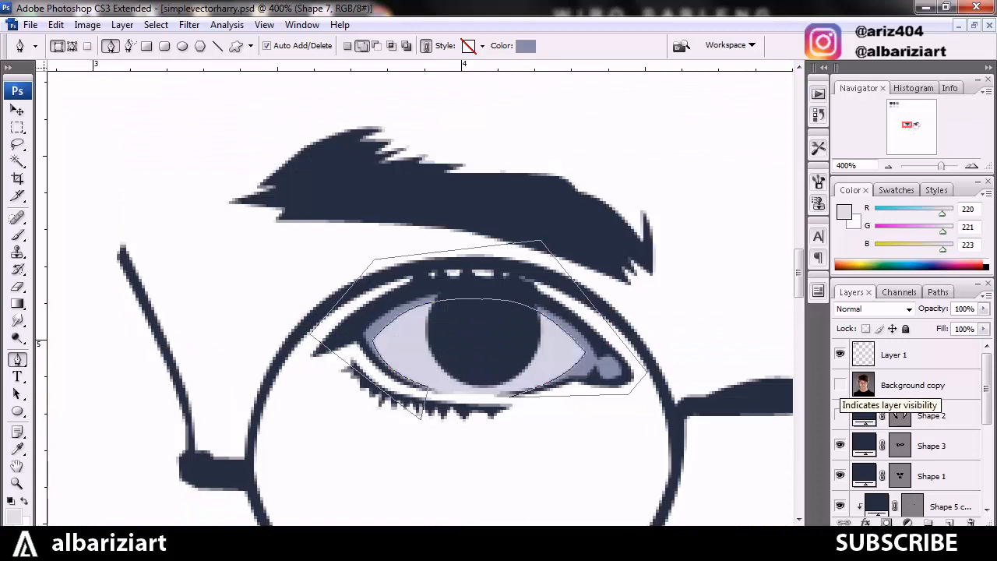
Fine-tune the inner-corner and upper-lid anchor points of the Shape 7 shadow's inner edge in the left-hand eye
left_click(586, 354, "ctrl")
left_click_drag(586, 354, 587, 357)
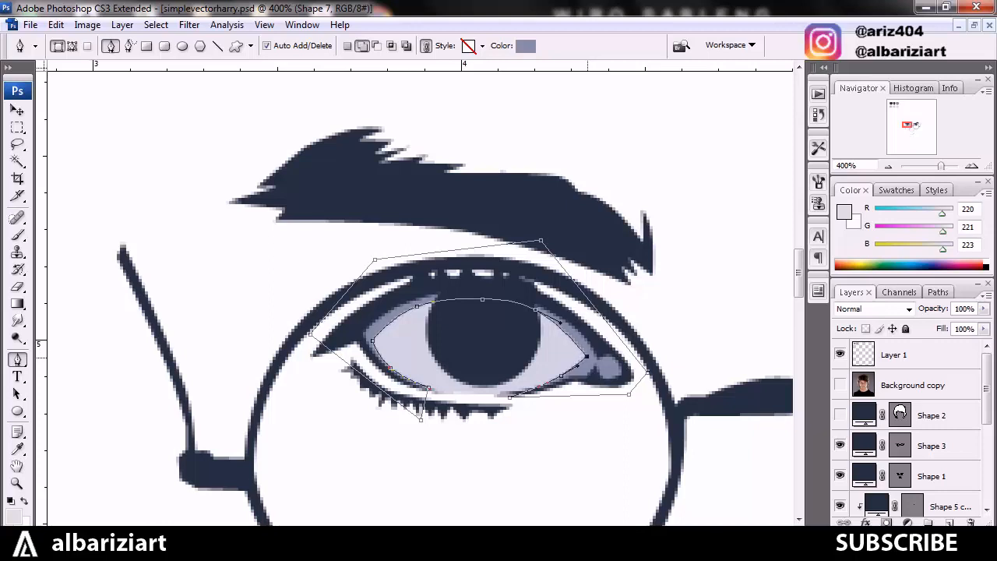
left_click_drag(561, 322, 563, 321)
left_click_drag(587, 357, 588, 355)
left_click(535, 310)
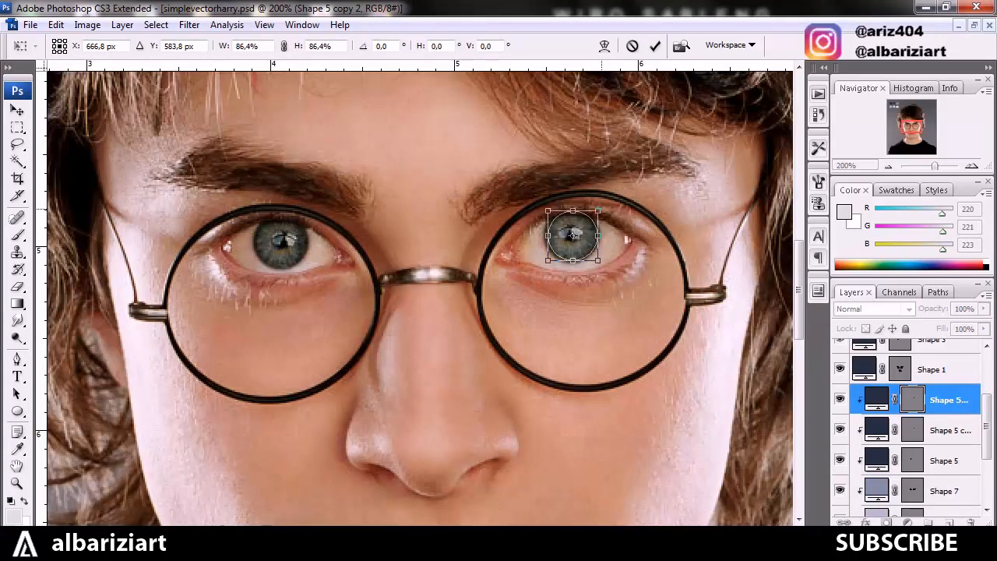
Scale the Shape 5 copy 2 circle to 81.7% and place it over the right-hand iris at X 665.9 px, Y 583.1 px
left_click_drag(601, 209, 597, 211)
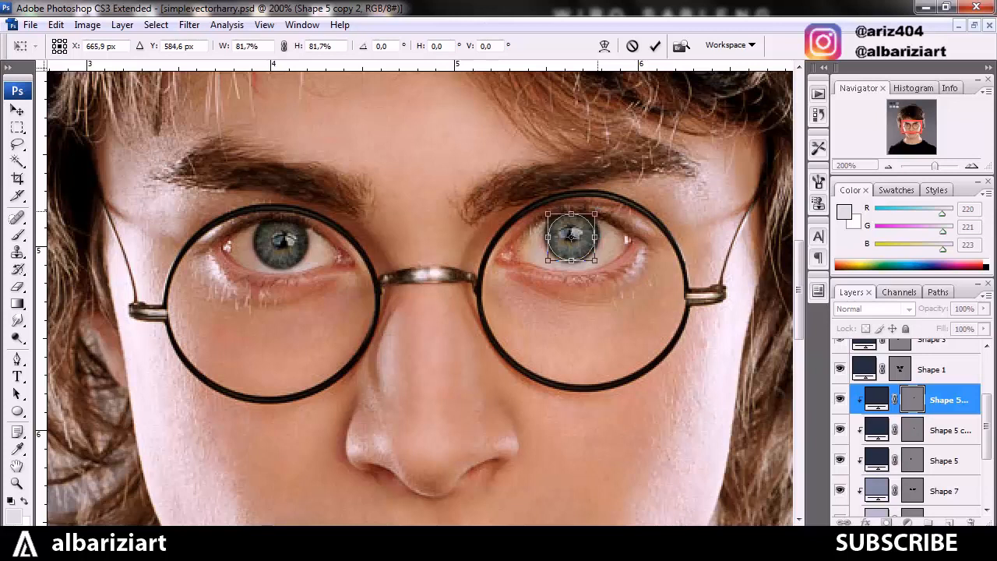
left_click_drag(571, 233, 571, 231)
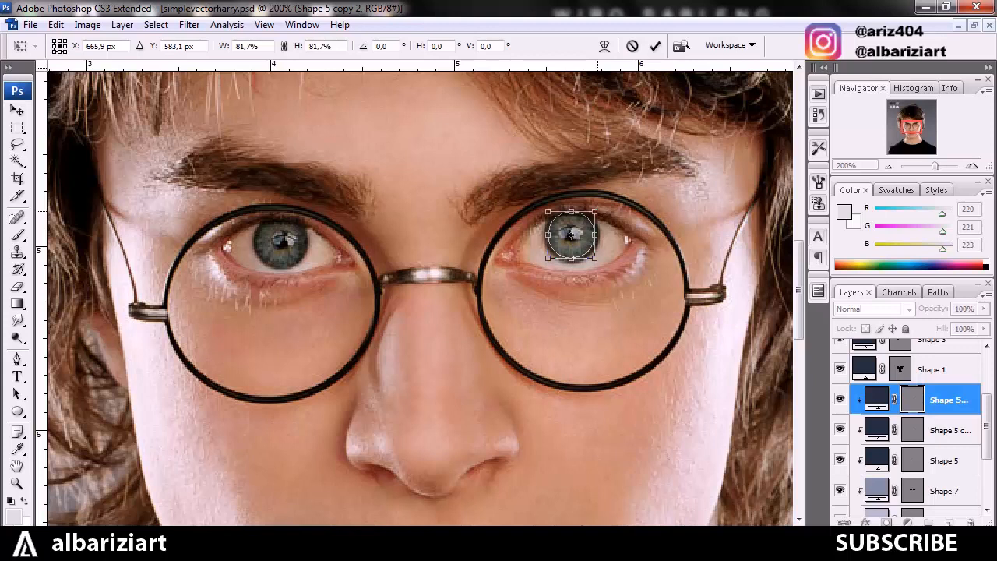
key("Return")
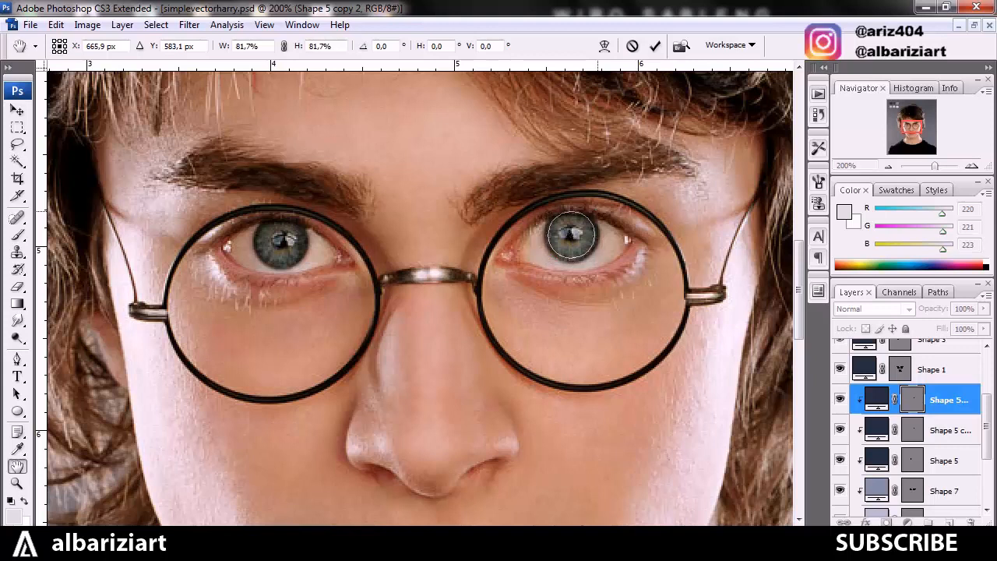
key("h")
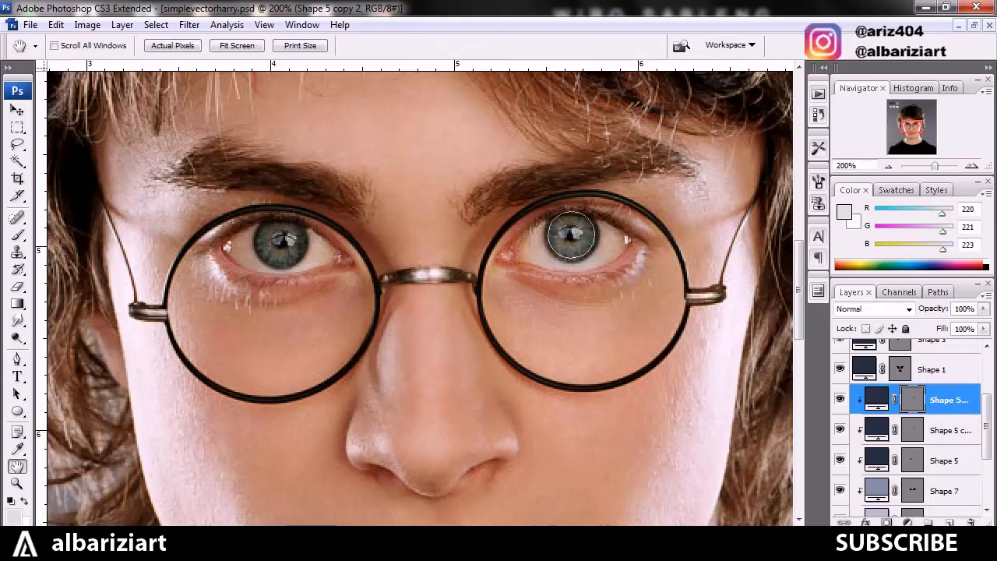
Hide the Background copy photo and review the inner iris circle against the whole portrait
scroll(912, 428, "up", 3)
left_click(840, 384)
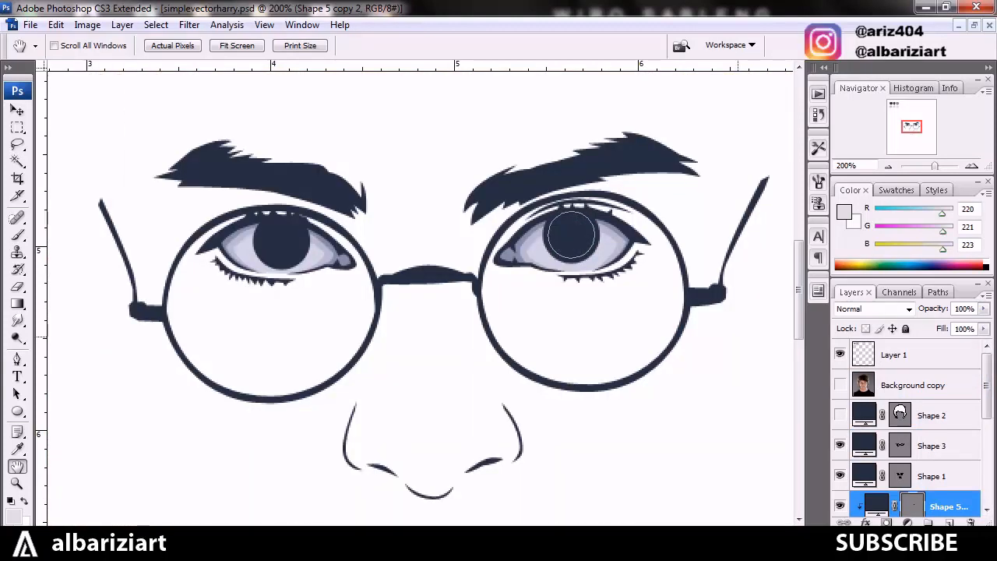
key("ctrl+minus")
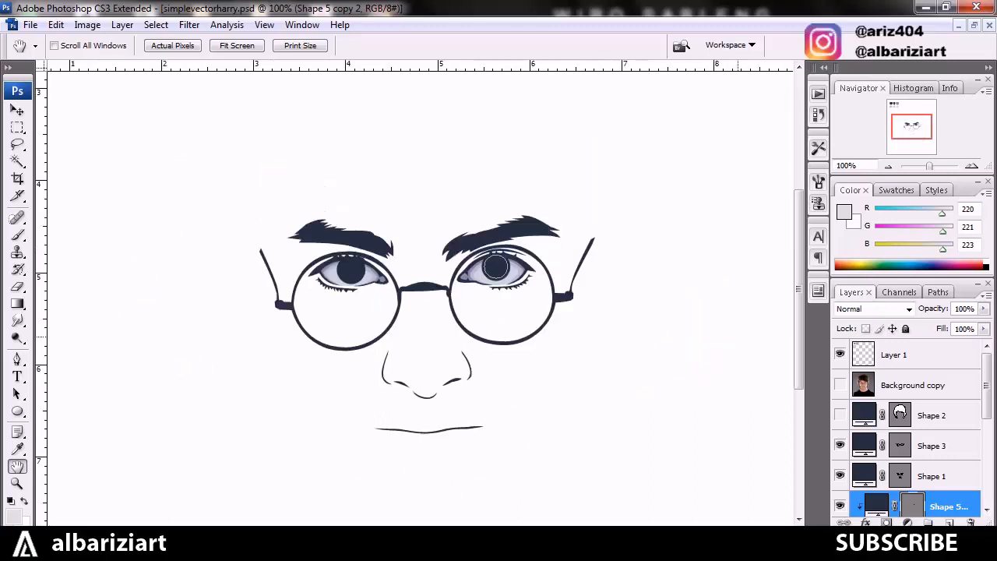
key("ctrl+minus")
key("ctrl+minus")
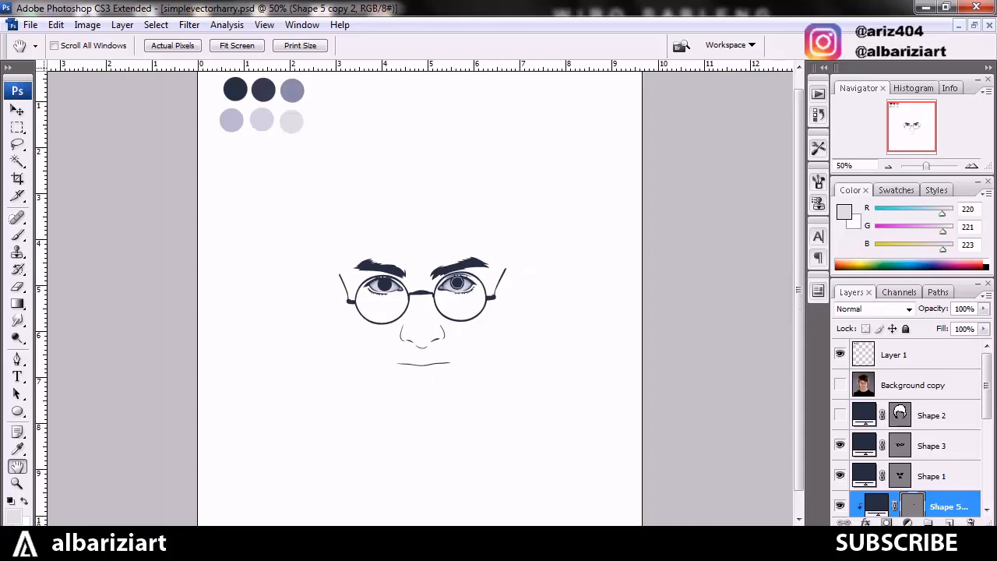
Recolour the Shape 5 copy 2 inner iris circle to #34394f, sampled from the second dark swatch of the palette
double_click(876, 504)
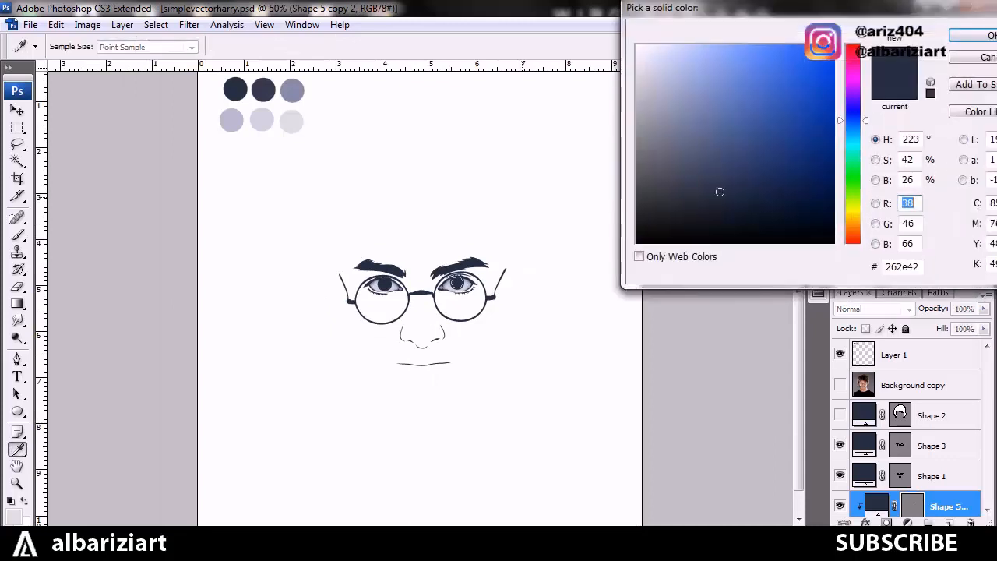
left_click(703, 182)
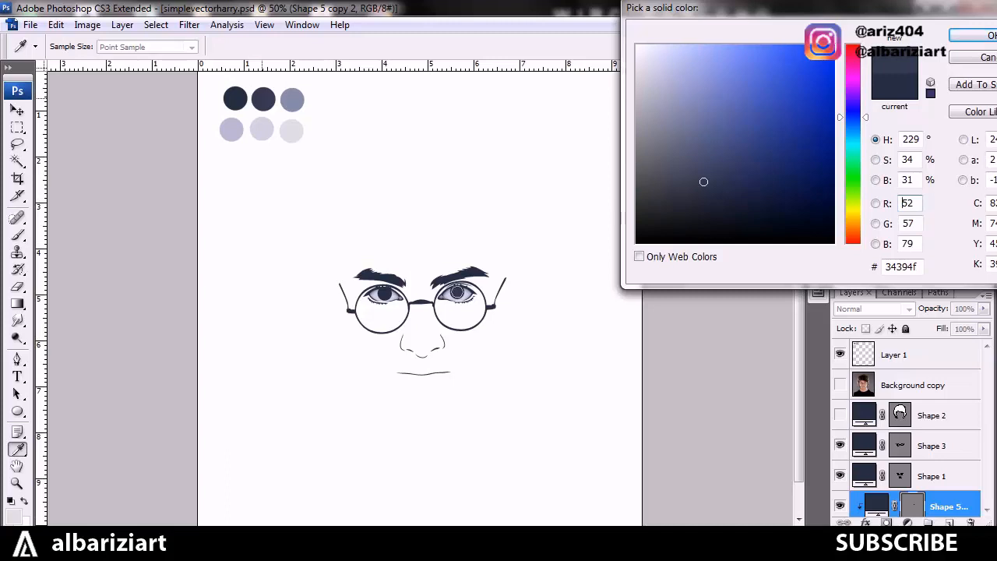
left_click(236, 100)
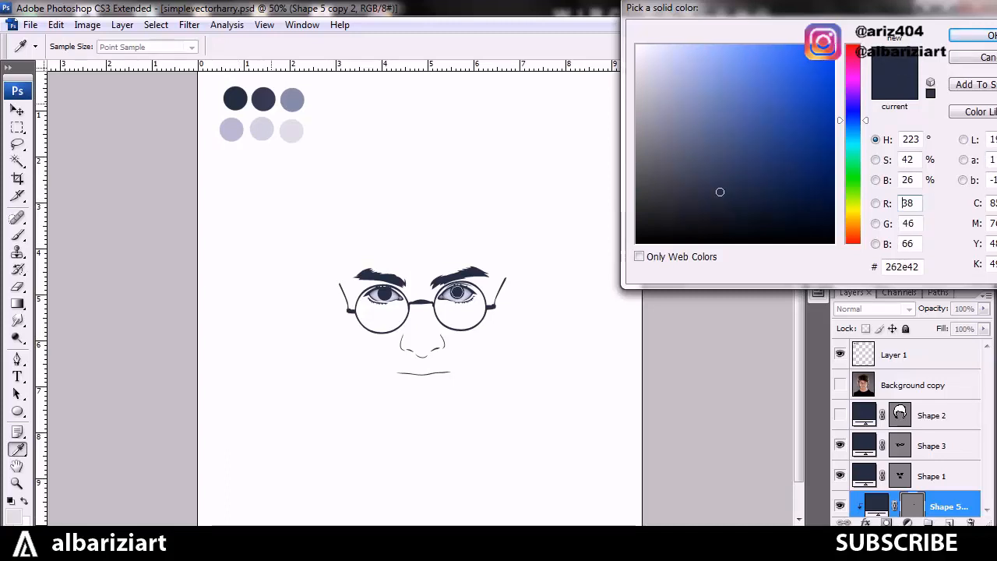
left_click(265, 99)
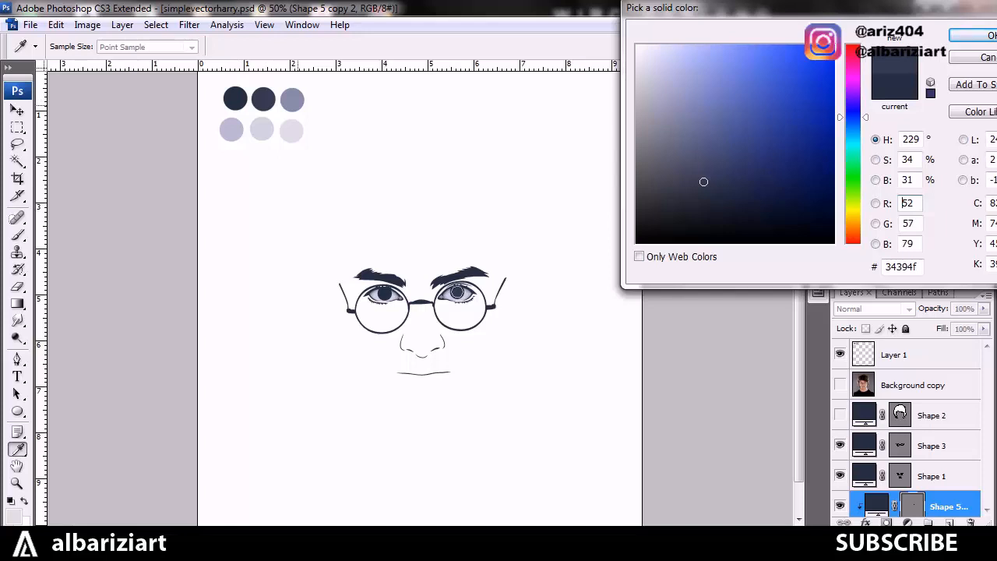
left_click(457, 292)
left_click(231, 129)
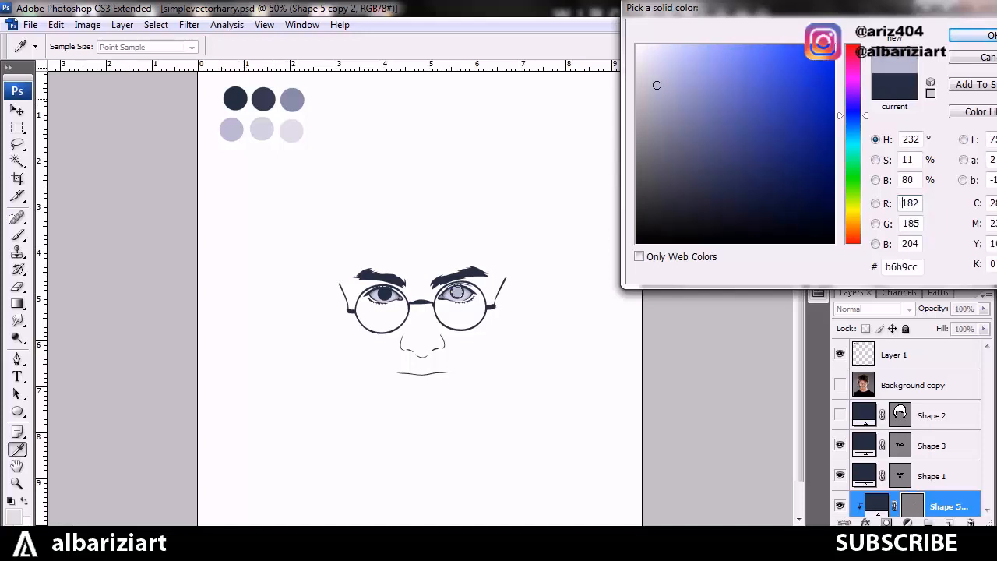
left_click(263, 99)
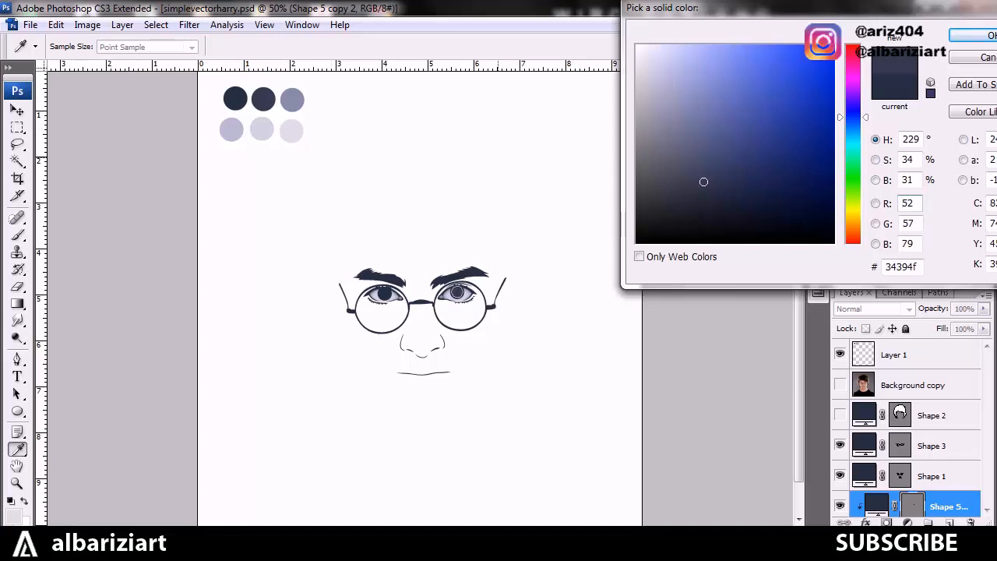
key("Return")
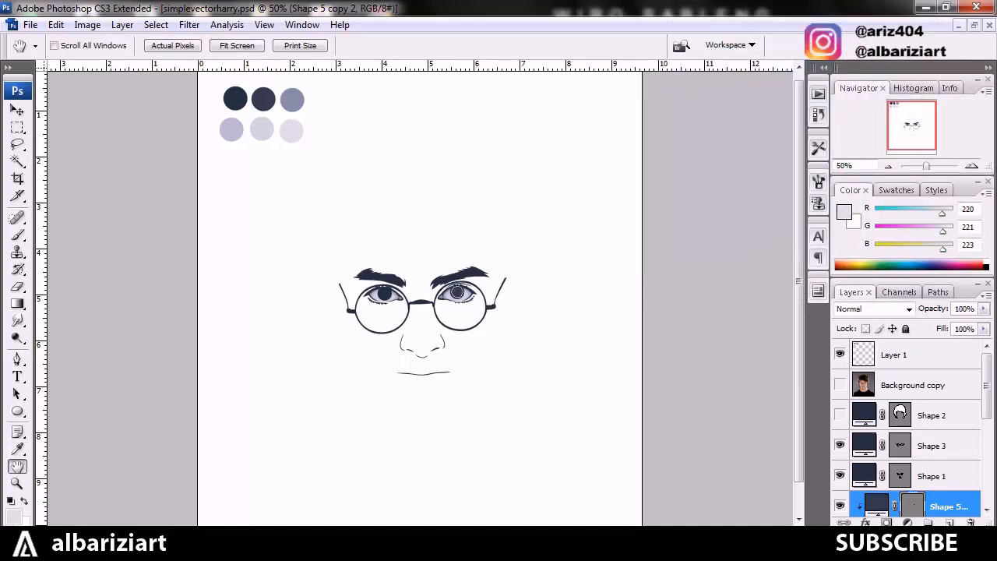
left_click(933, 476)
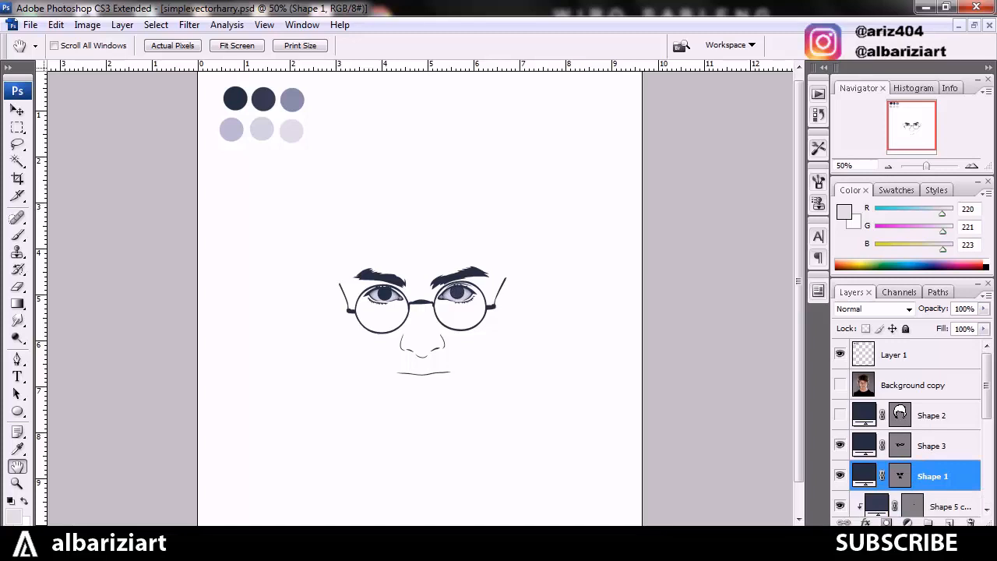
Duplicate the Shape 5 copy 2 circle and scale the duplicate to 48.4%, centred on the right-hand iris
key("ctrl+plus")
key("ctrl+plus")
key("ctrl+plus")
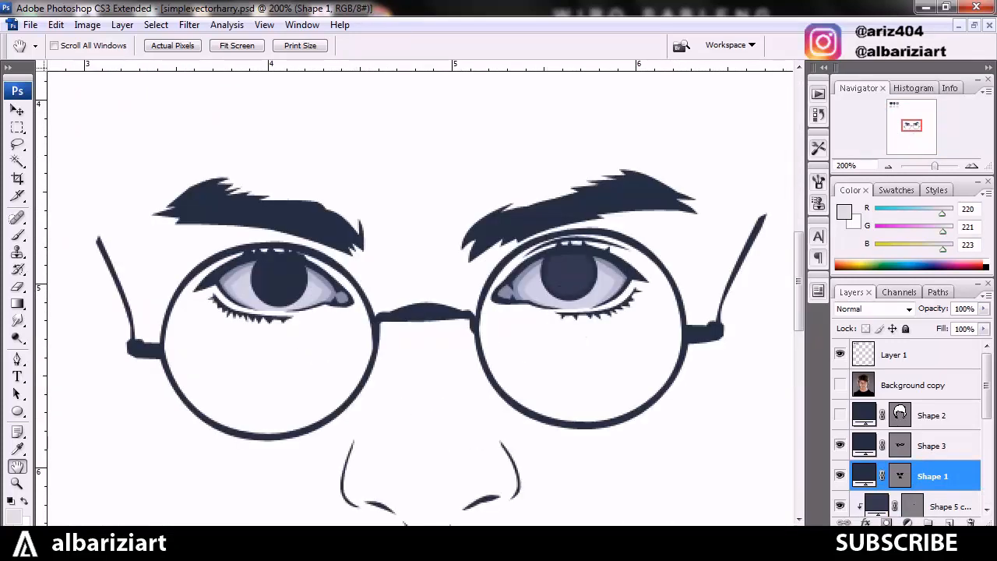
key("ctrl+plus")
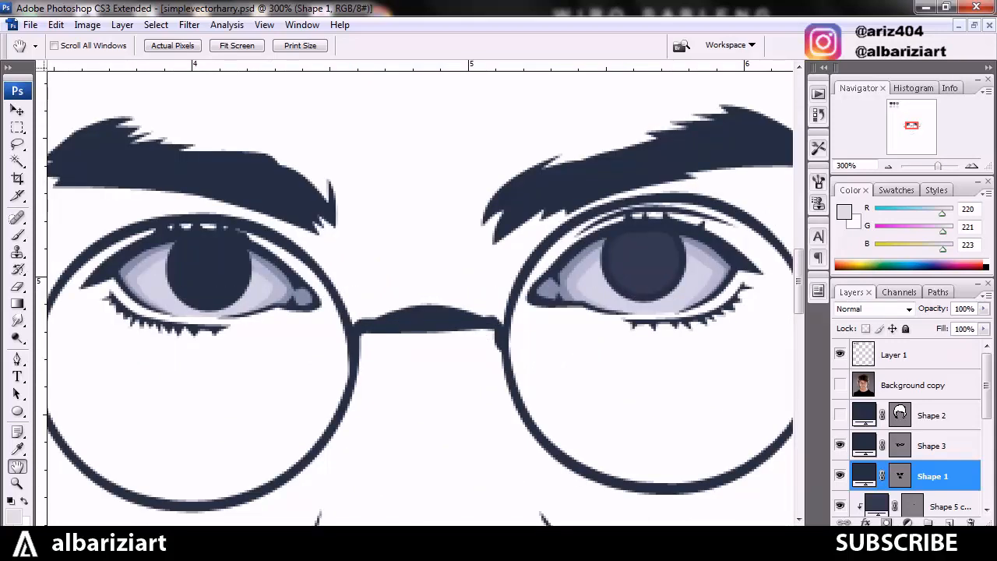
left_click_drag(798, 282, 799, 293)
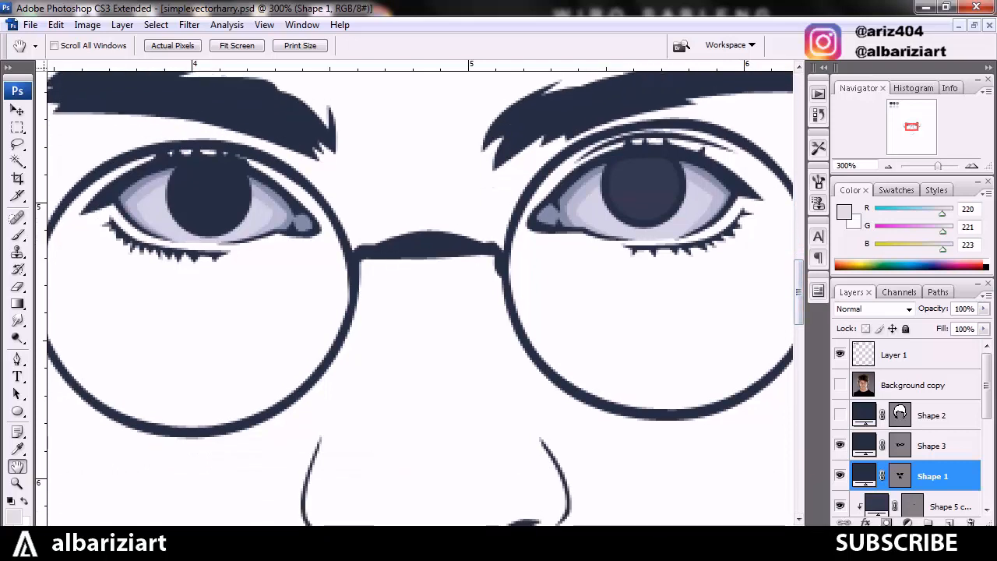
left_click(949, 507)
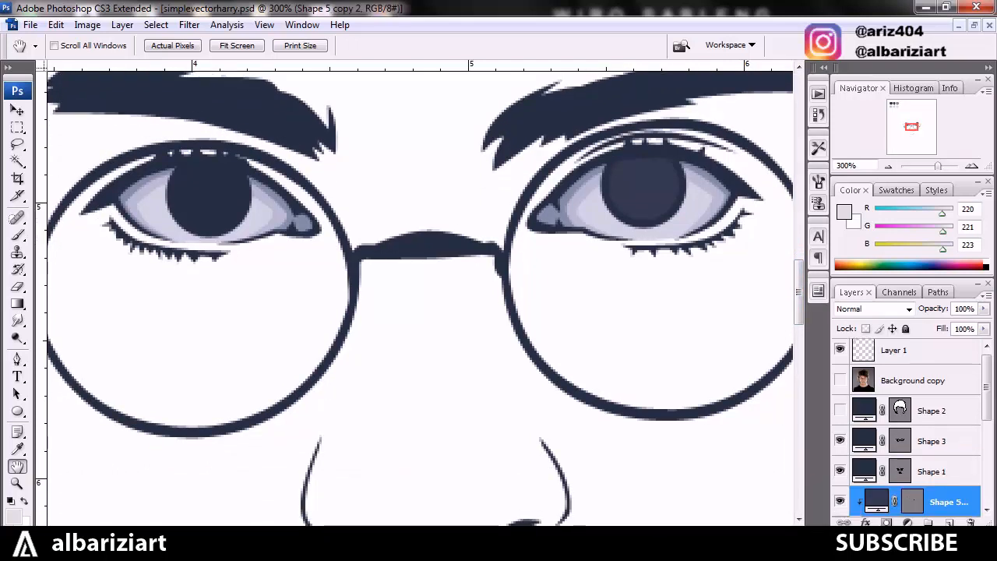
key("ctrl+j")
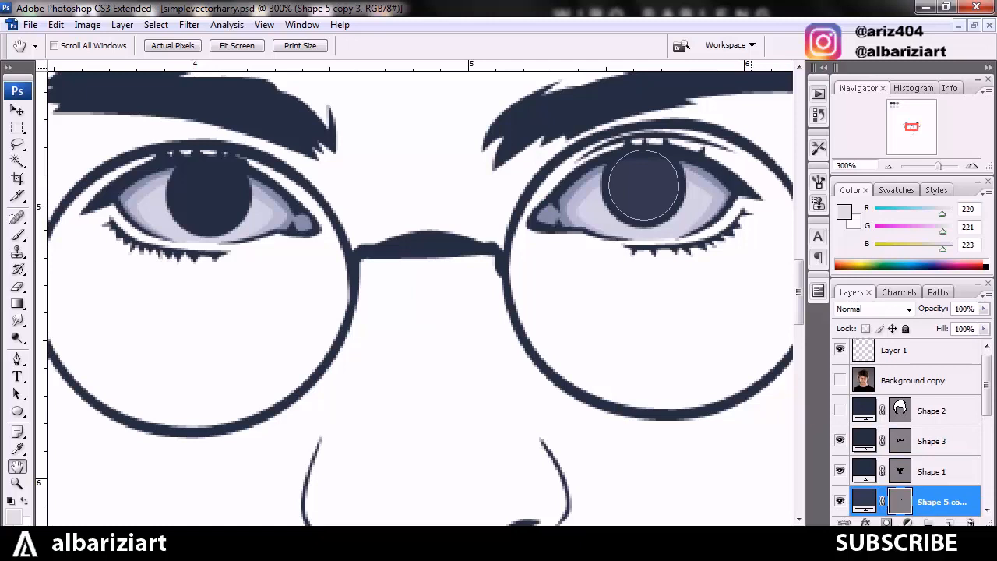
key("ctrl+t")
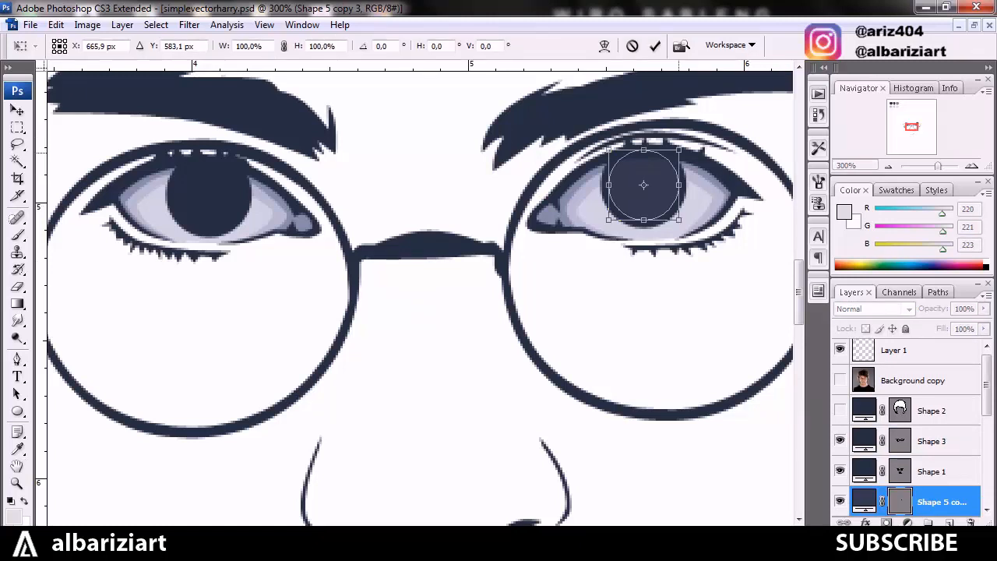
left_click_drag(680, 148, 645, 186)
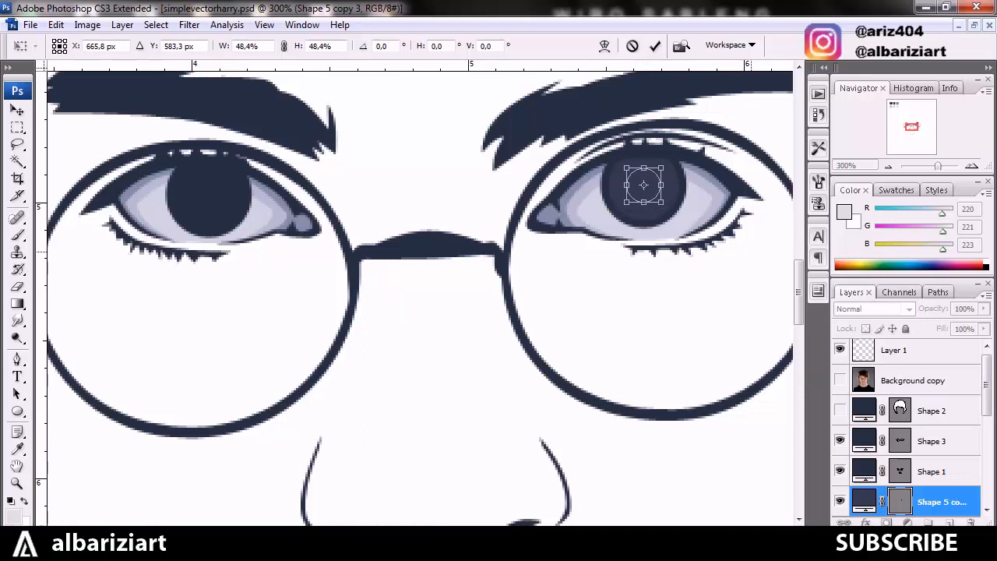
key("Return")
key("h")
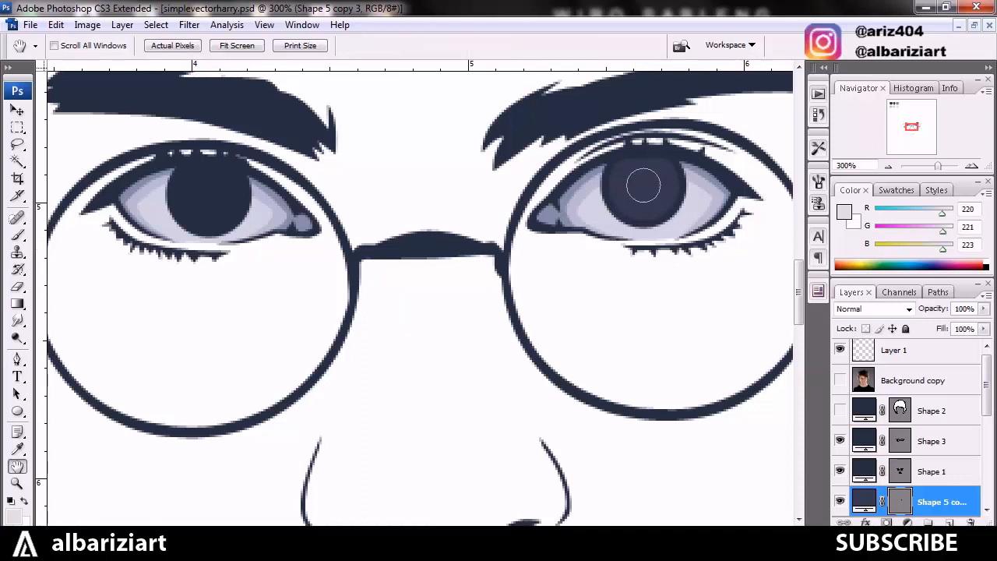
Using the Background copy photo as a reference, scale the Shape 5 copy 3 circle to about 90.8%, align it with the pupil, and hide the photo
left_click(840, 380)
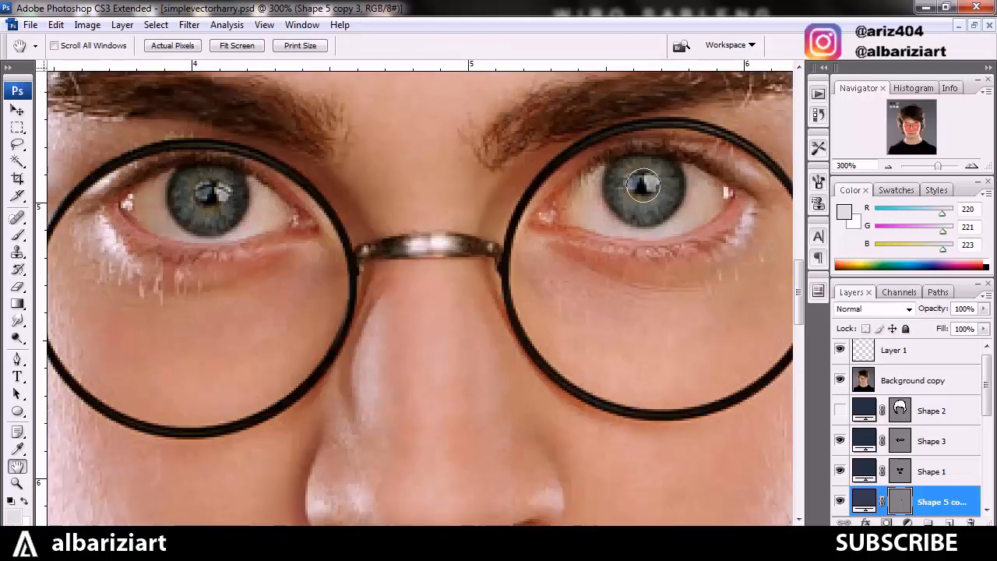
key("ctrl+t")
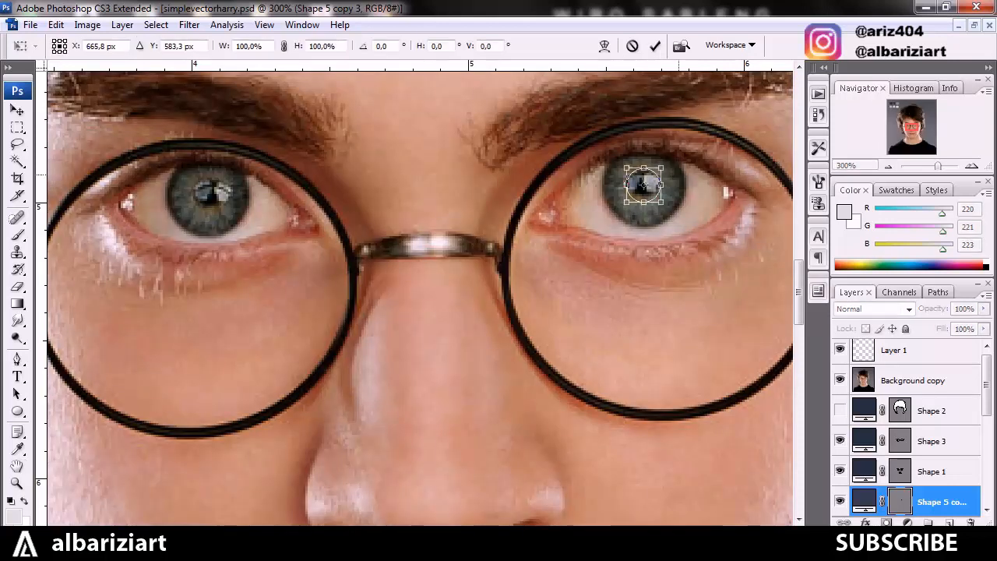
left_click_drag(664, 164, 643, 184)
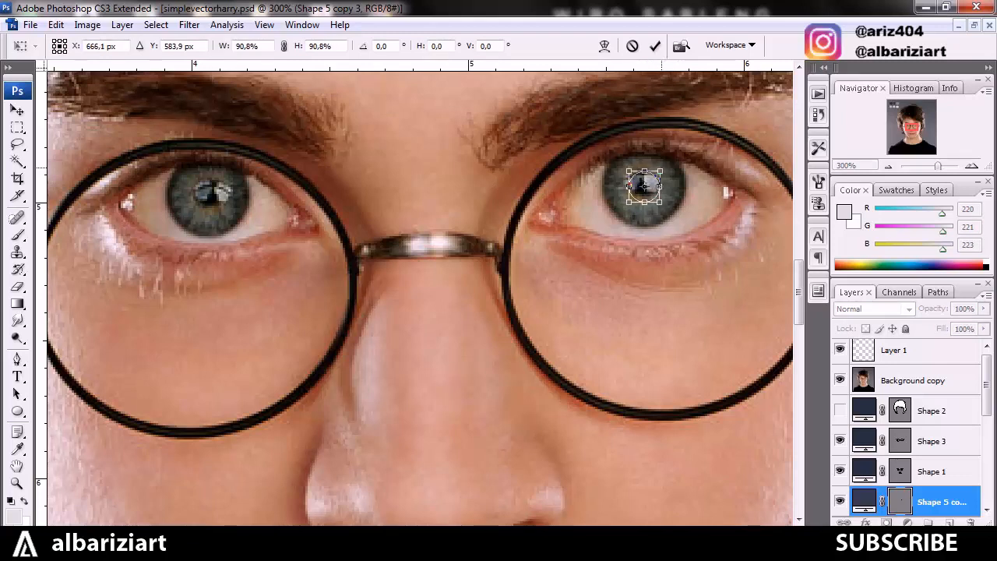
left_click_drag(643, 185, 642, 183)
key("Return")
key("h")
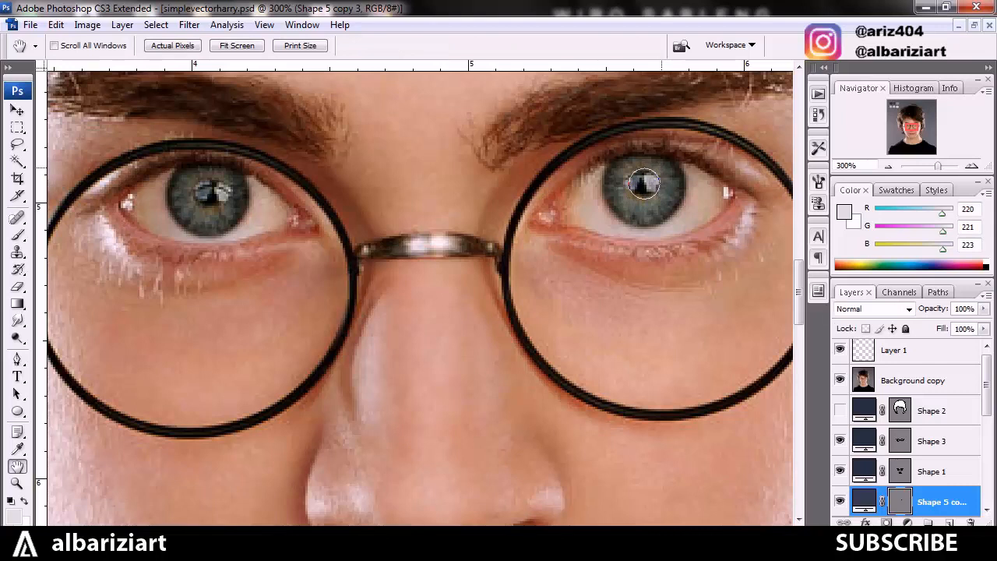
left_click(839, 380)
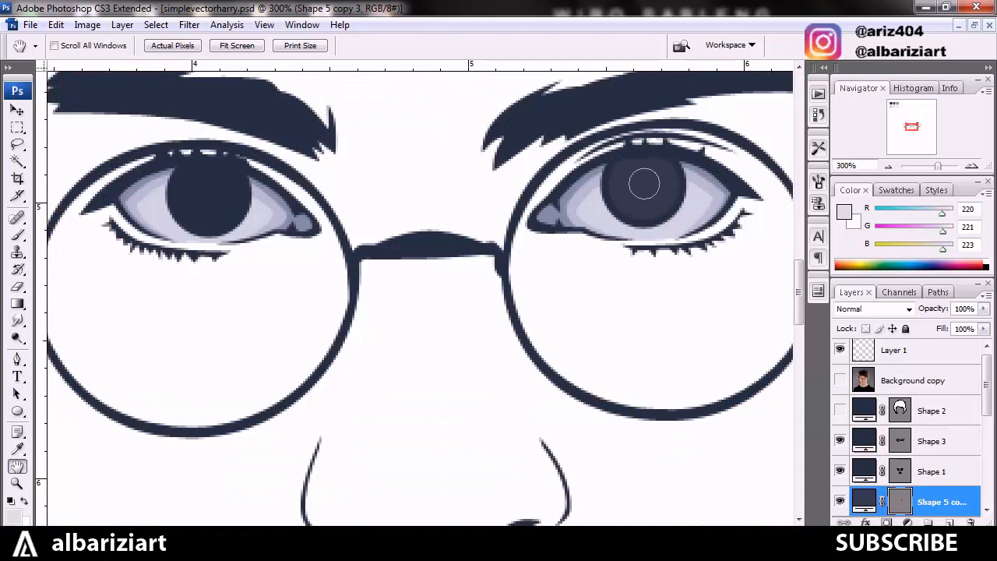
Apply a clipping mask to the Shape 5 copy 3 pupil circle and recolour it dark navy
right_click(939, 502)
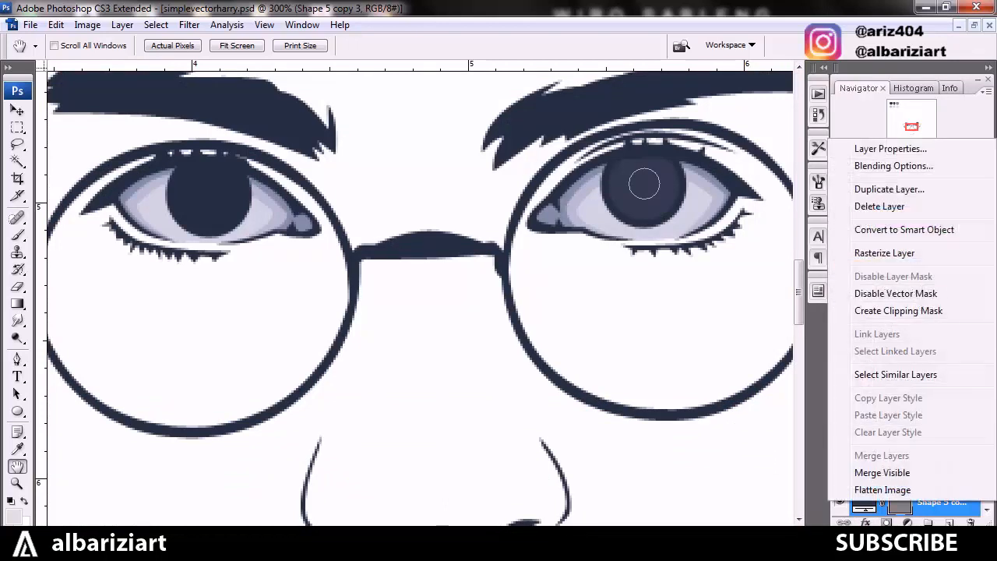
left_click(898, 310)
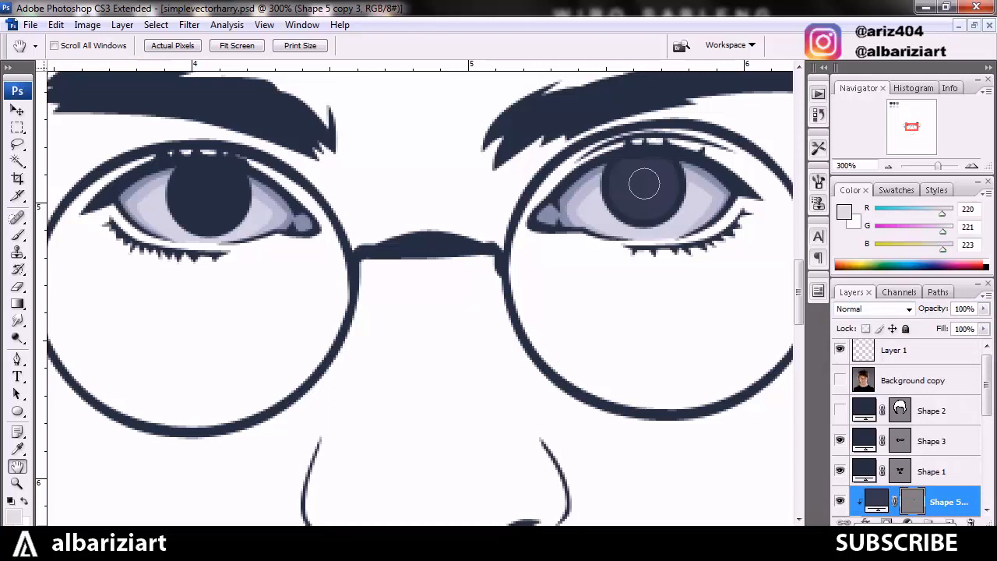
double_click(876, 502)
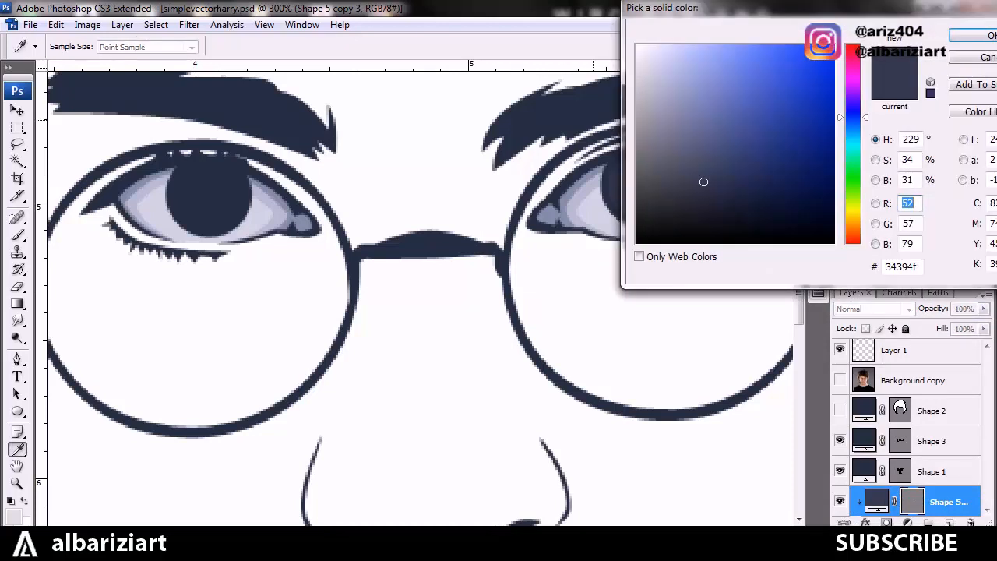
left_click(643, 183)
key("Return")
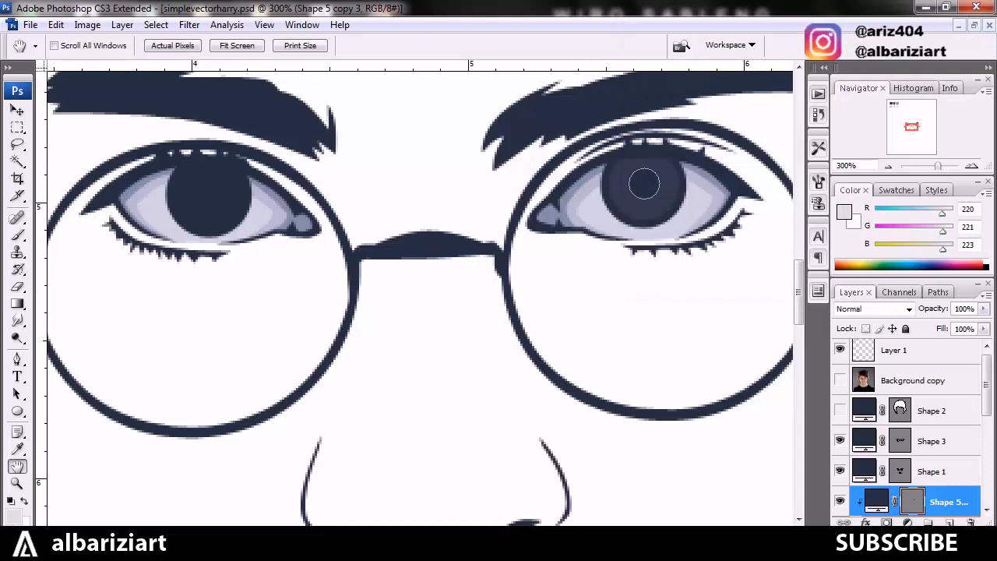
key("alt+bracketright")
key("ctrl+minus")
key("ctrl+minus")
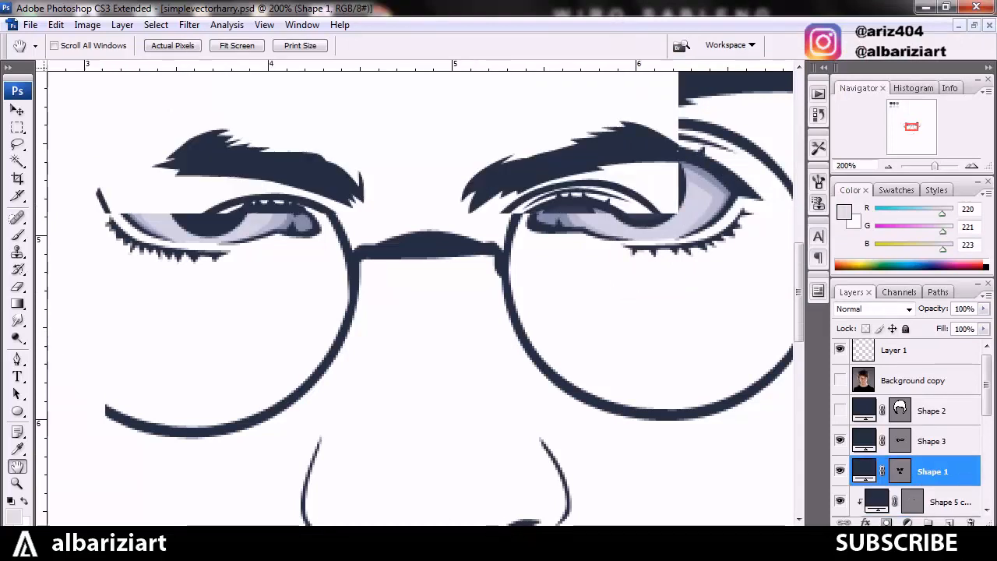
key("ctrl+minus")
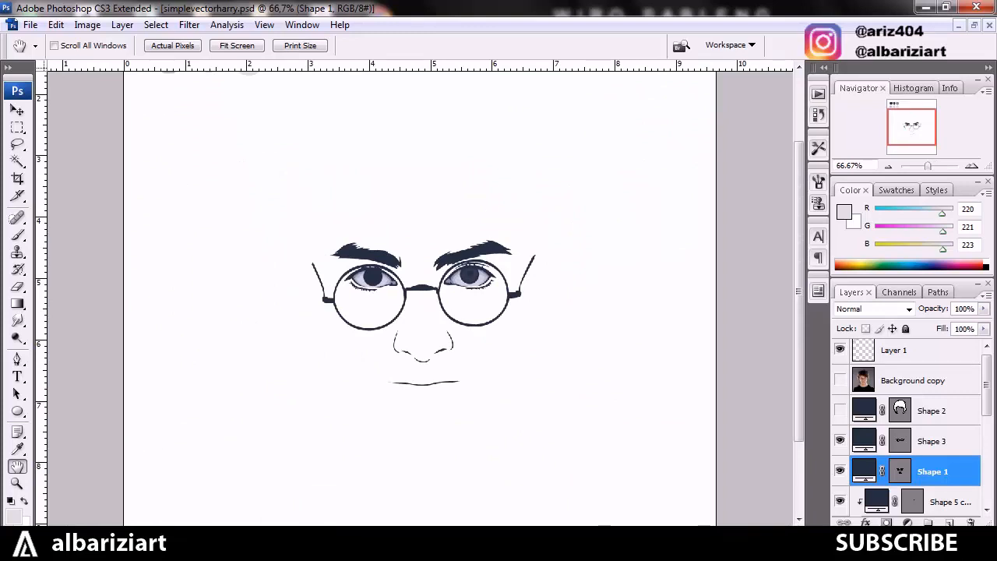
Duplicate the Shape 5 circle that forms the left-hand iris
key("ctrl+plus")
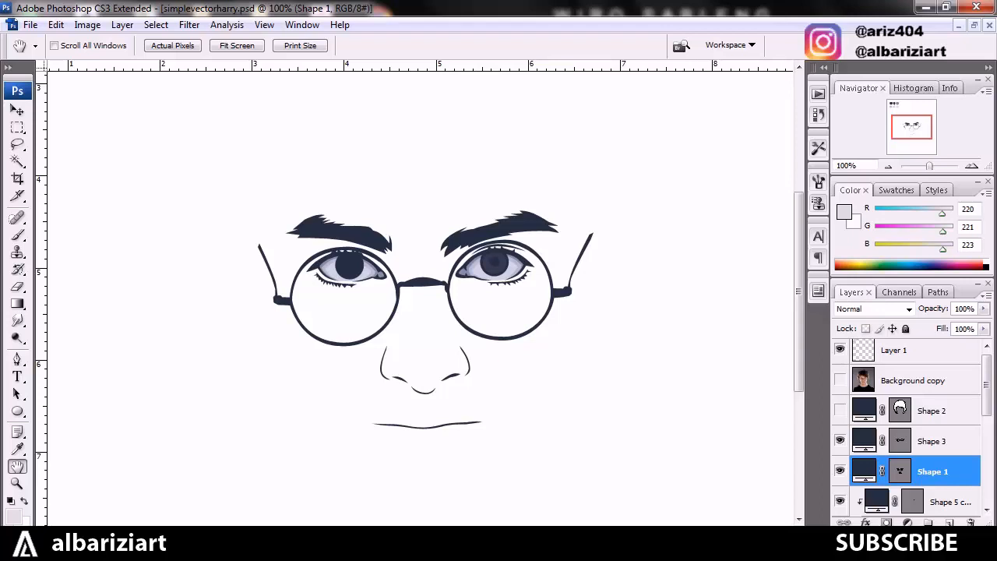
key("ctrl+plus")
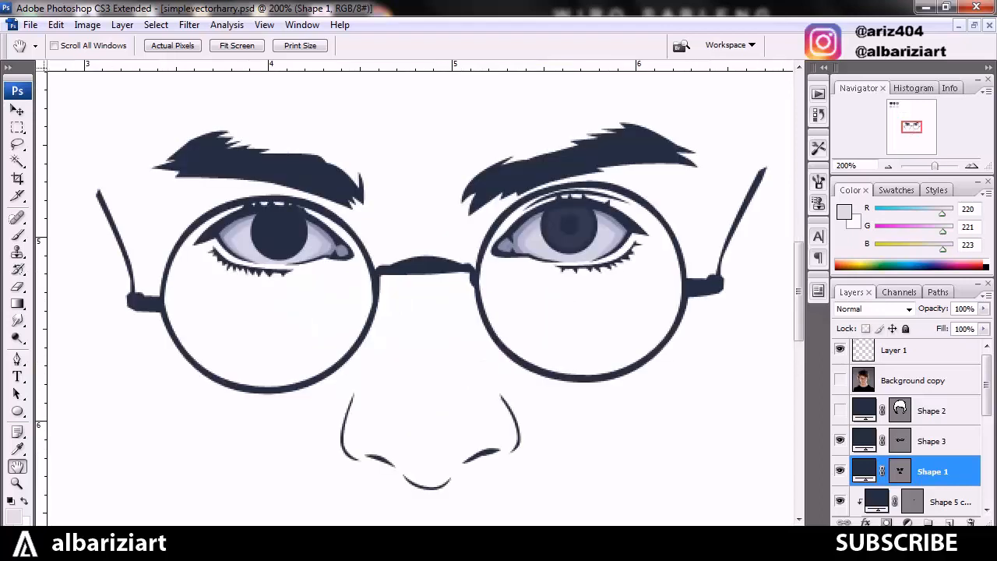
left_click_drag(389, 513, 545, 513)
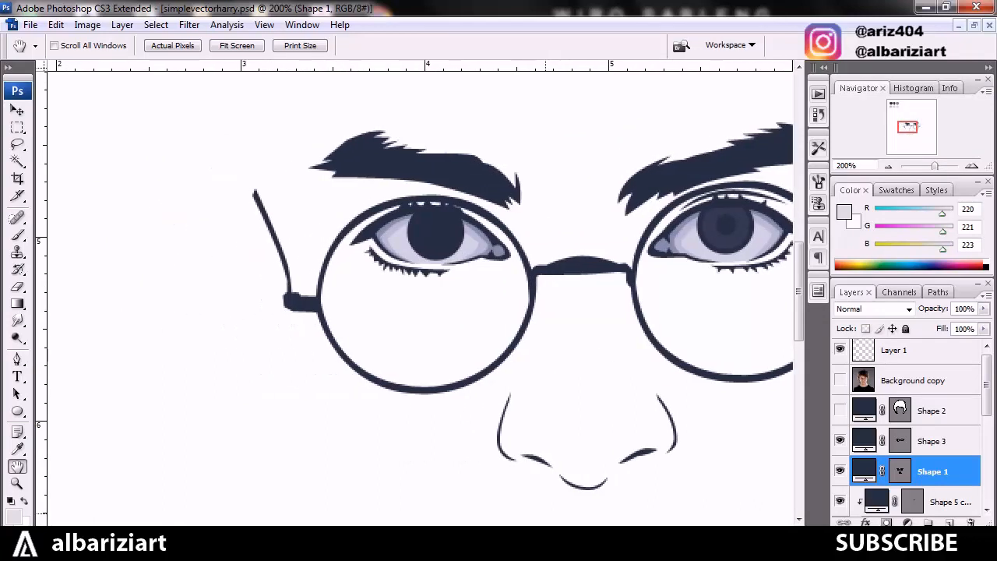
scroll(907, 428, "down", 3)
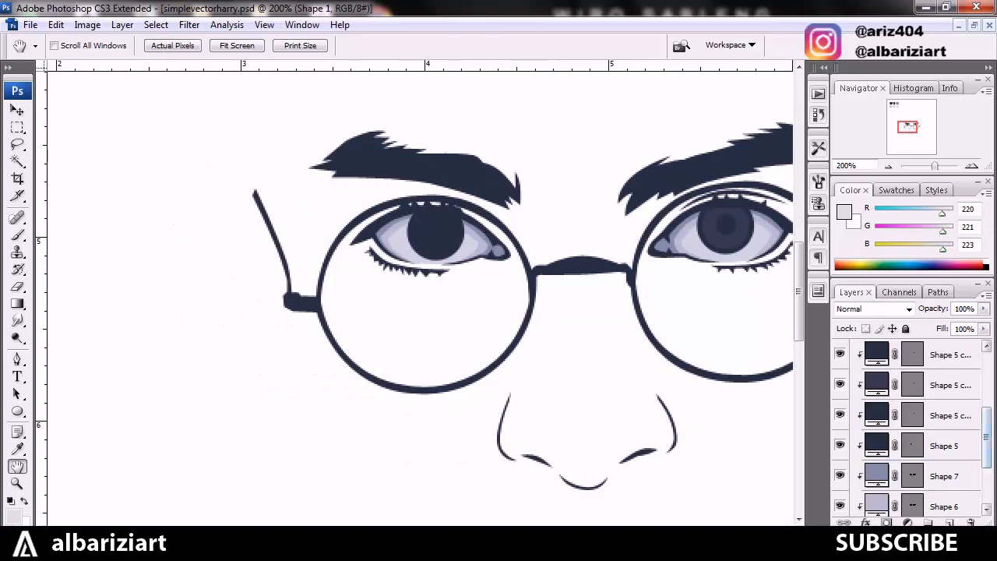
left_click(946, 446)
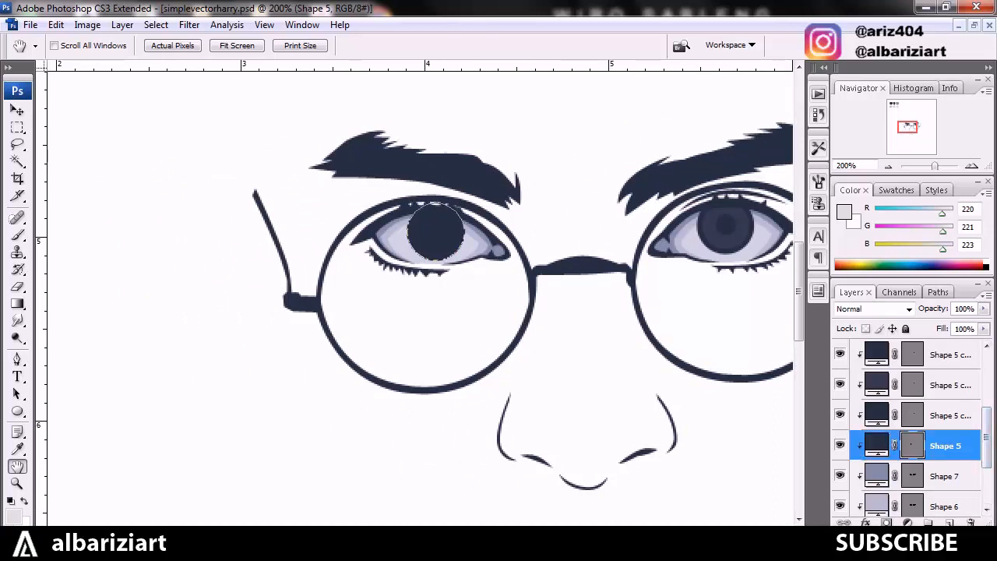
left_click(949, 415)
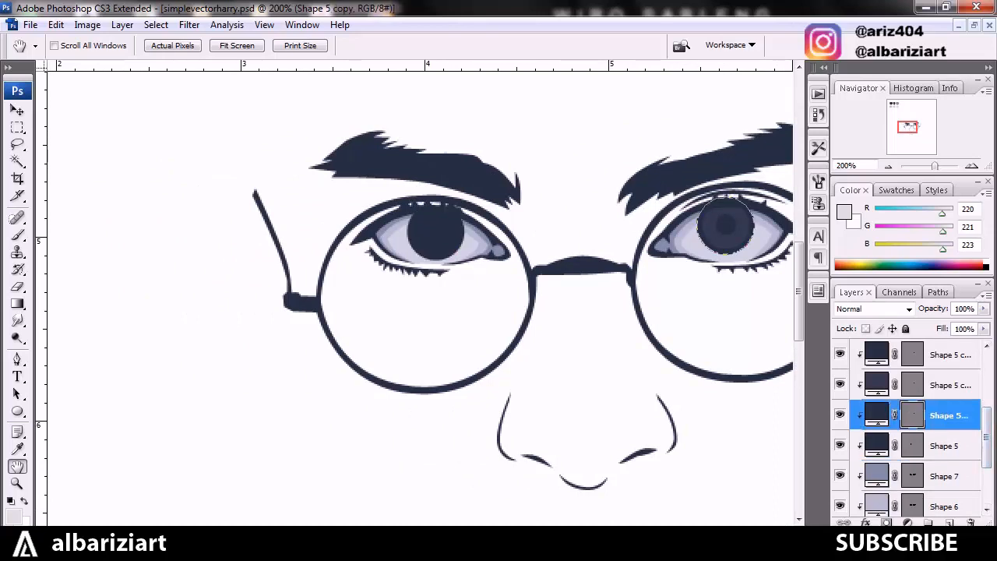
left_click(945, 446)
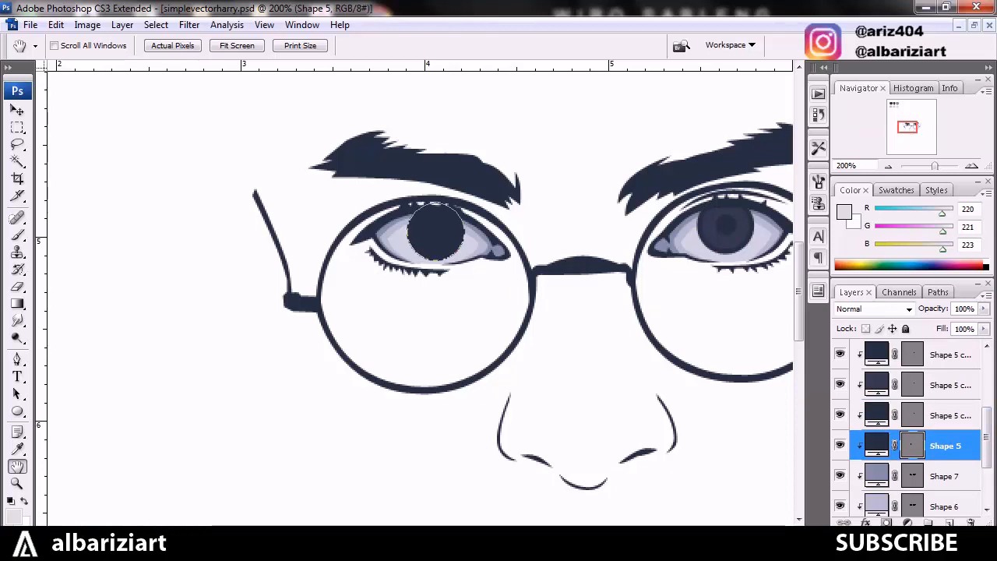
key("ctrl+j")
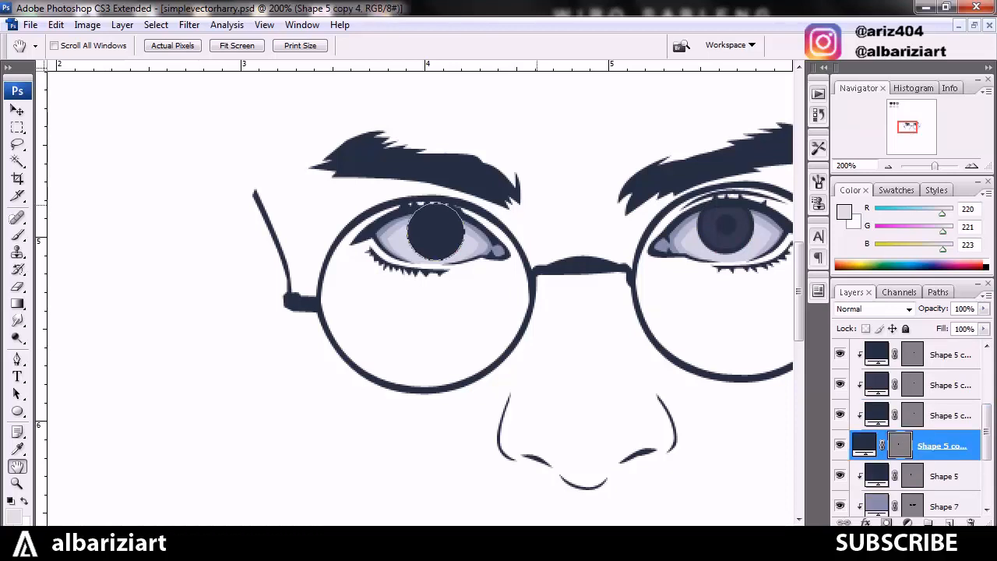
Scale the duplicated circle to 82.3% and centre it inside the left-hand iris
key("ctrl+t")
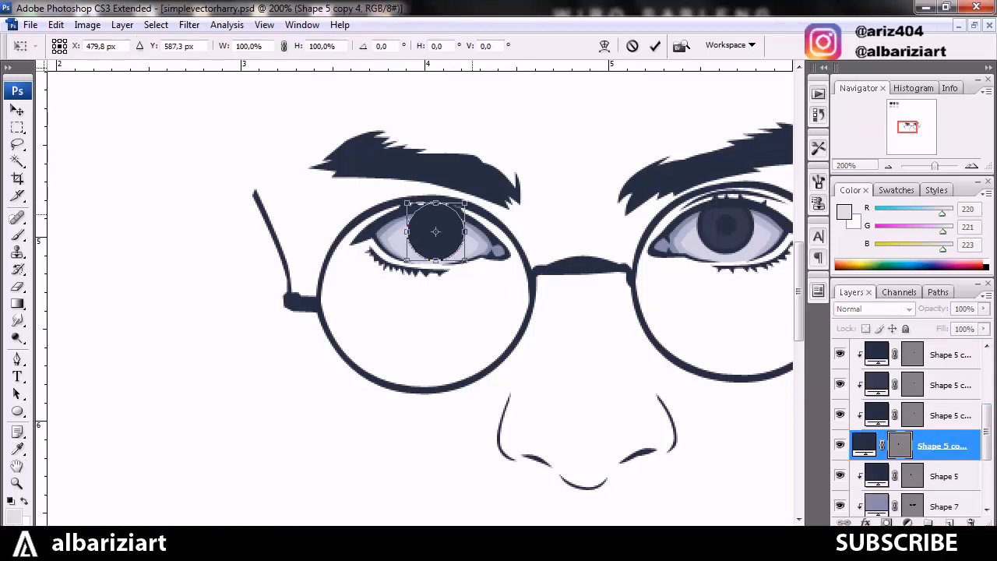
left_click_drag(465, 203, 454, 213)
key("Right")
key("Right")
key("Right")
key("Right")
key("Right")
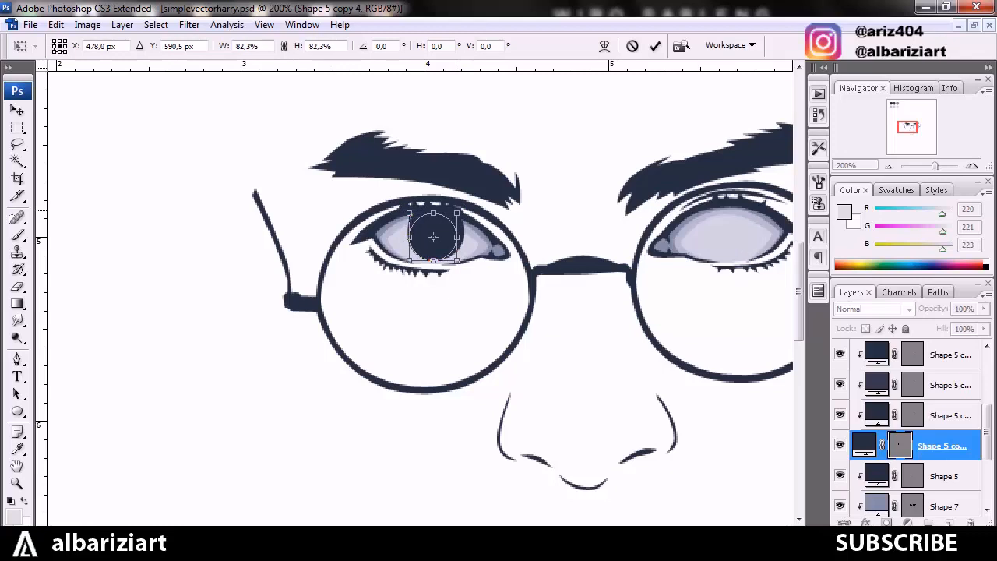
key("Right")
key("Up")
key("Up")
key("Up")
key("Up")
key("Up")
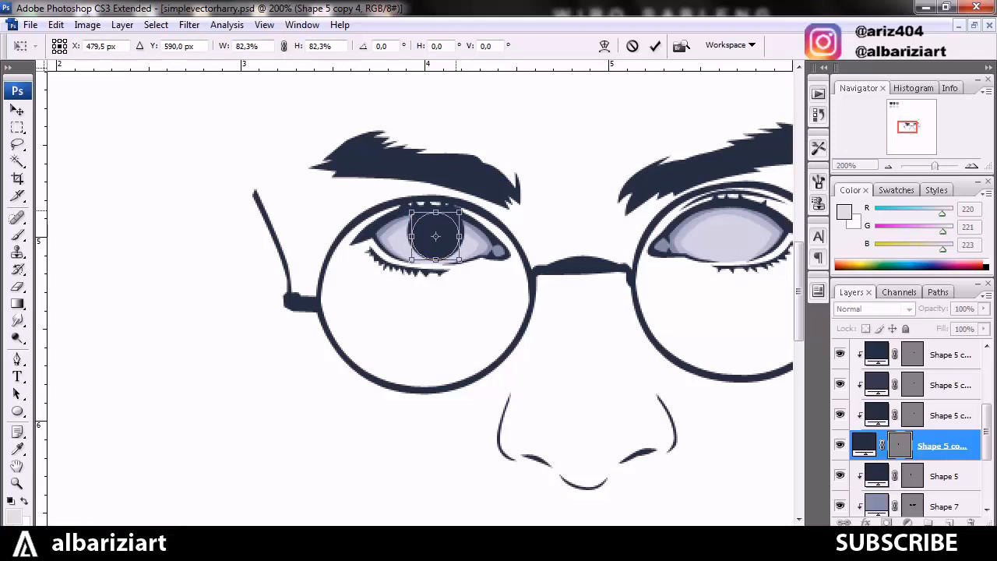
key("Up")
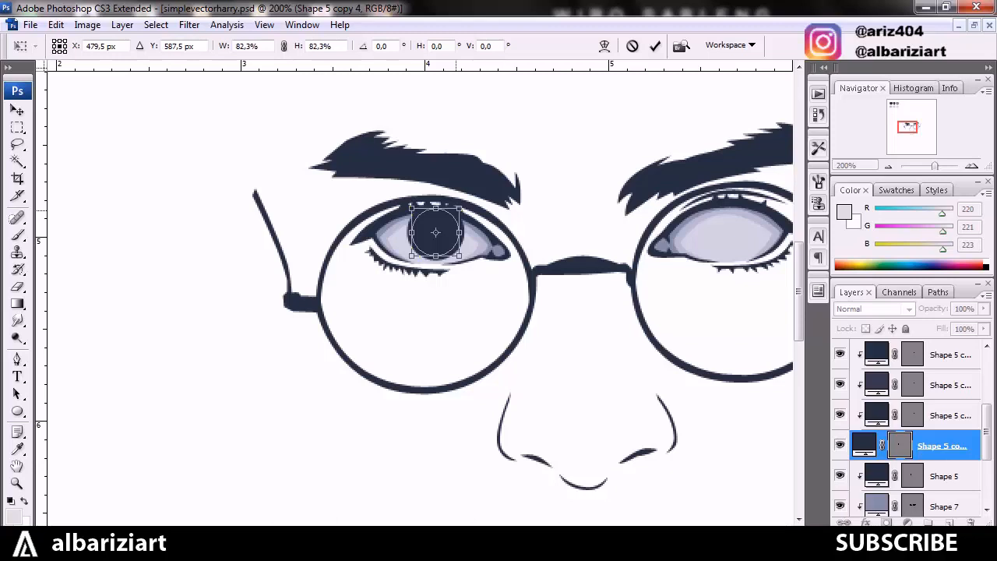
key("Right")
left_click_drag(427, 234, 422, 233)
key("Right")
key("Right")
key("Right")
key("Right")
key("Right")
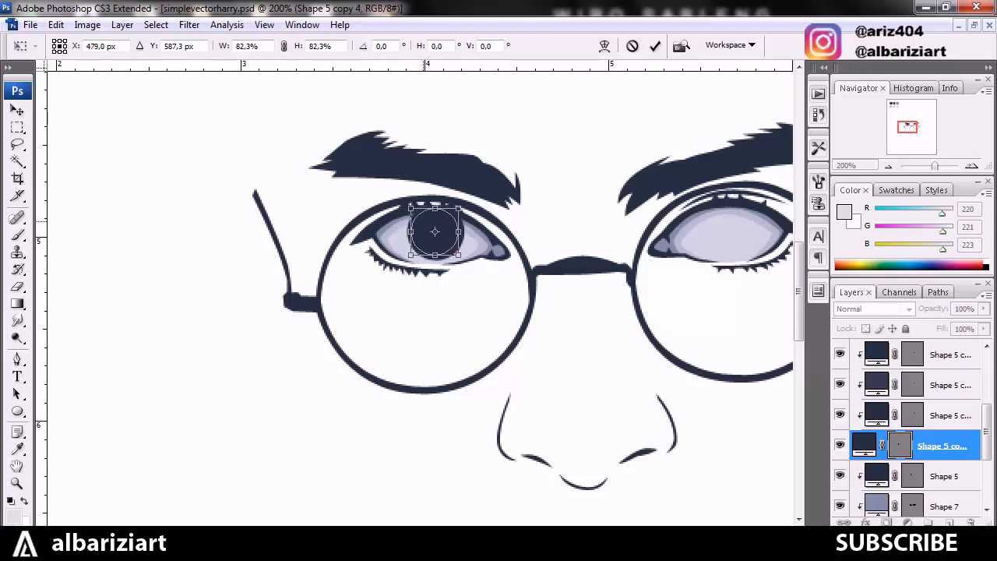
key("Right")
key("Return")
key("h")
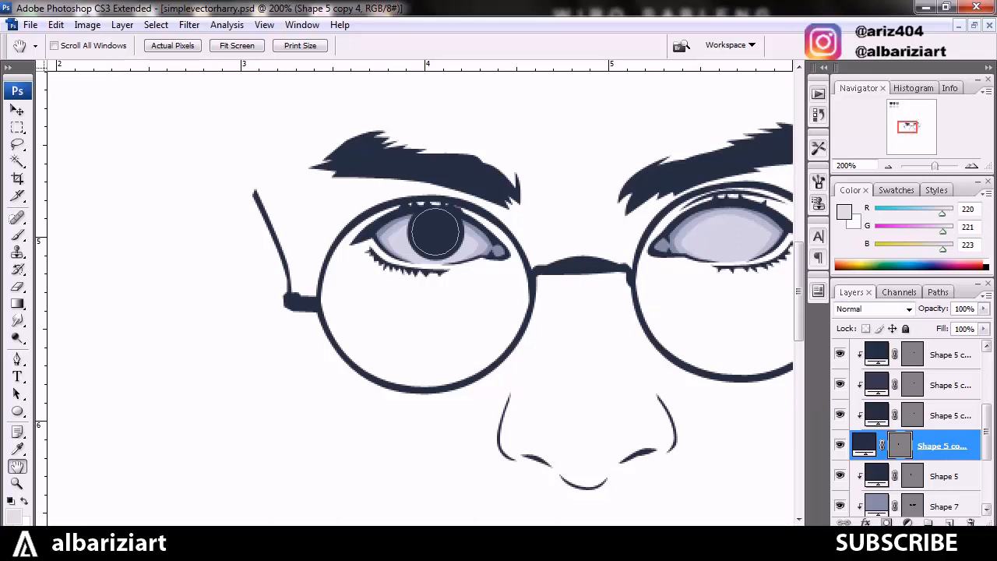
Apply a clipping mask to the Shape 5 copy 4 circle and compare its placement with the Background copy photo
right_click(943, 440)
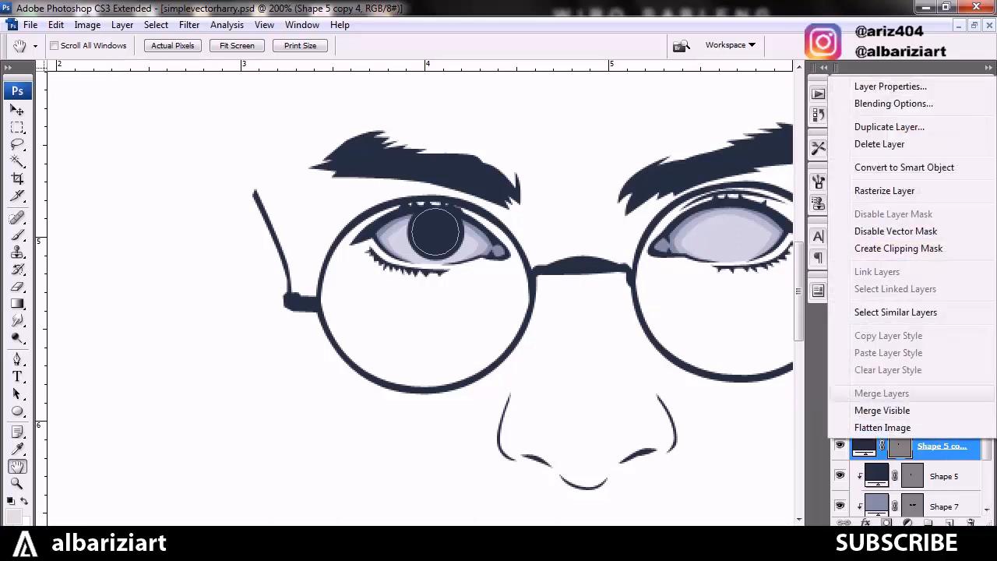
left_click(899, 248)
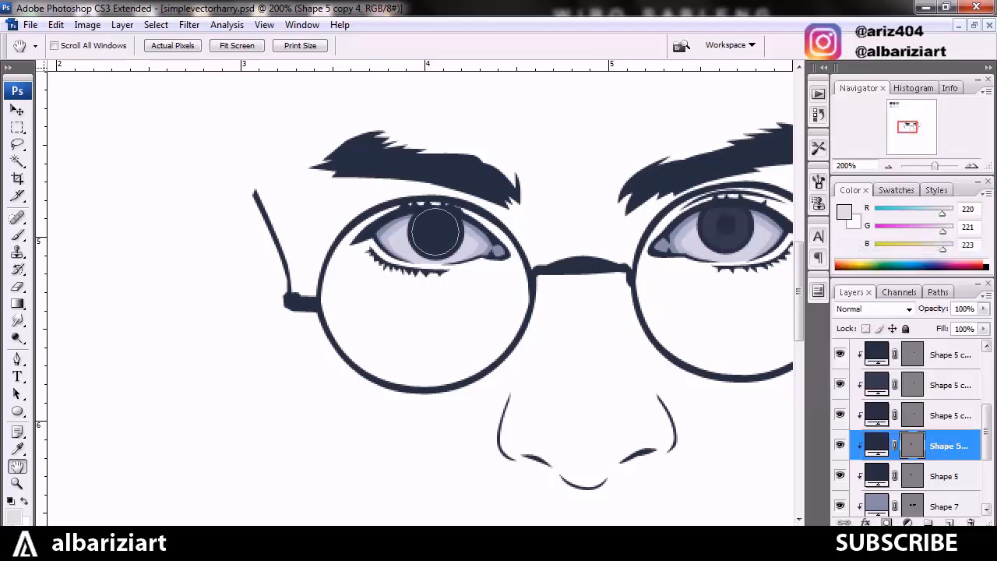
scroll(911, 427, "up", 5)
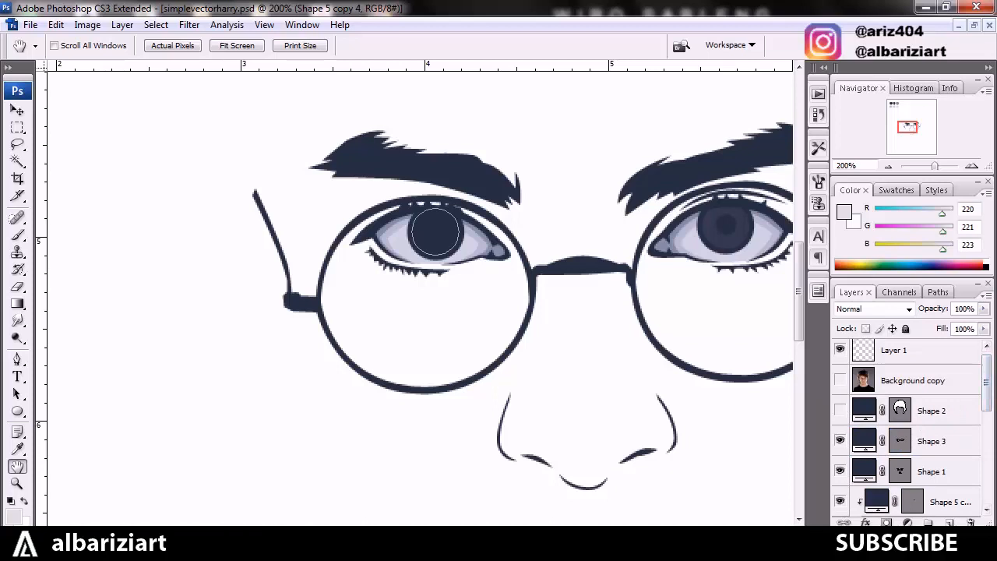
left_click(839, 380)
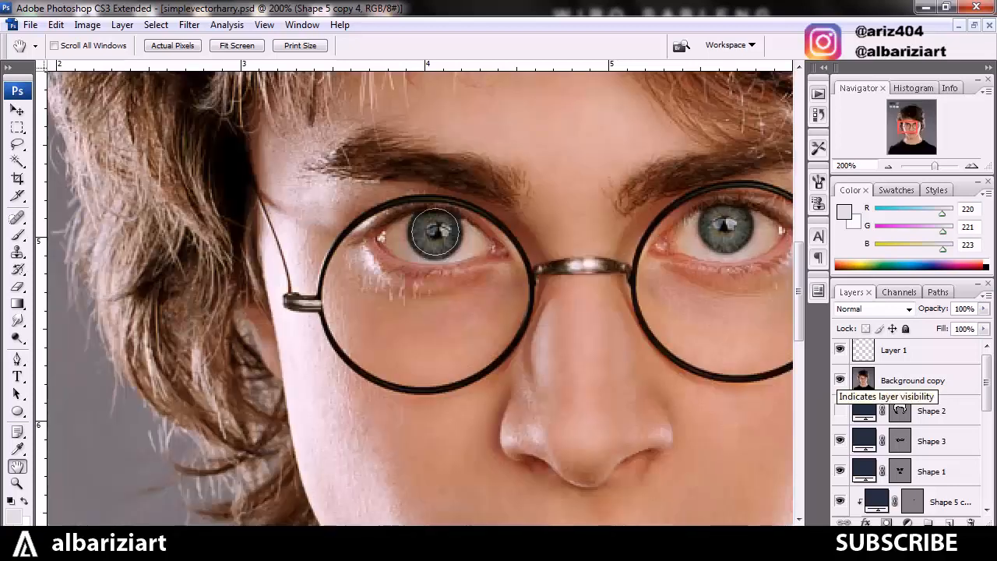
left_click(840, 380)
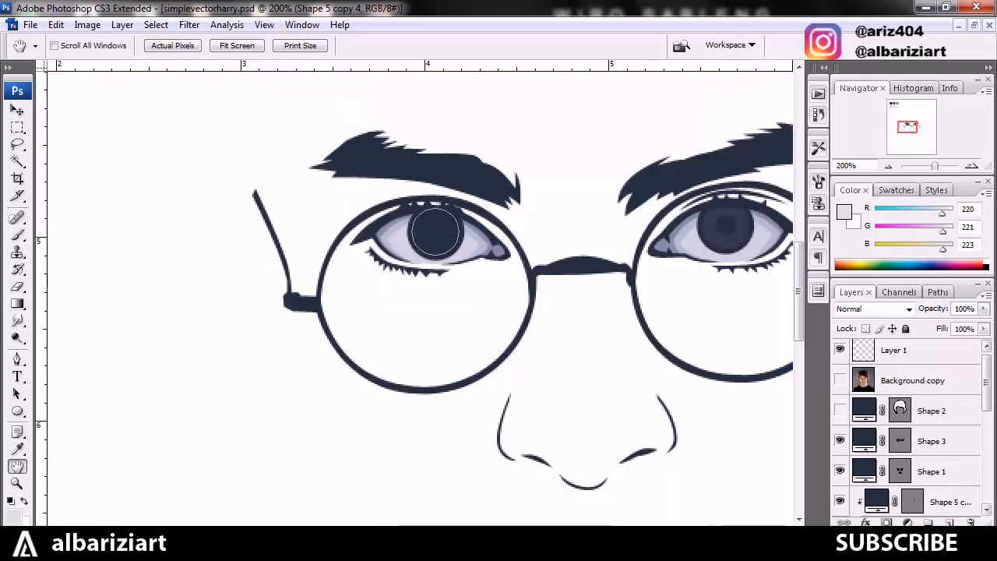
Recolour the Shape 5 copy 4 inner iris circle to #34394f, sampled from the second dark swatch of the palette
left_click(987, 440)
double_click(876, 445)
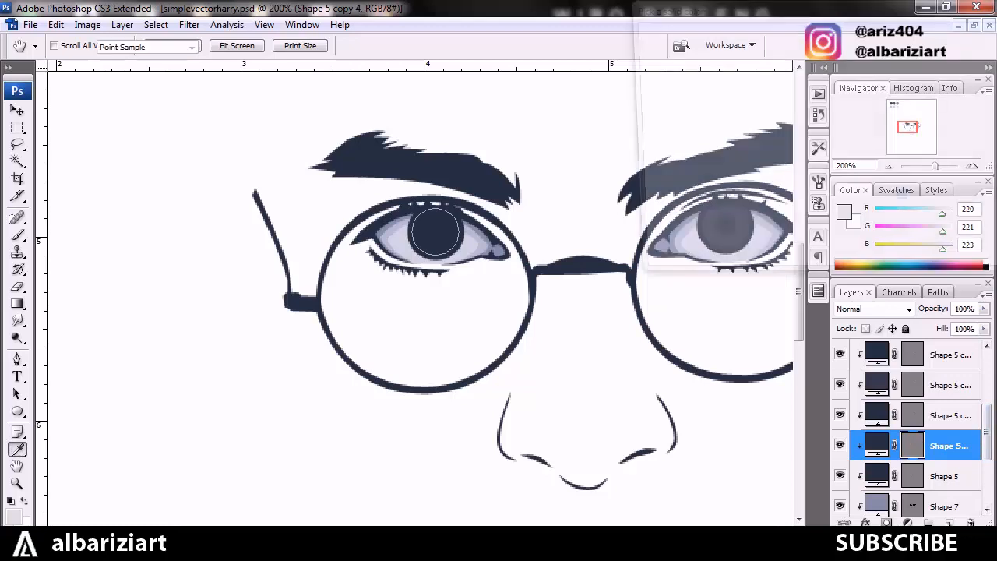
key("ctrl+0")
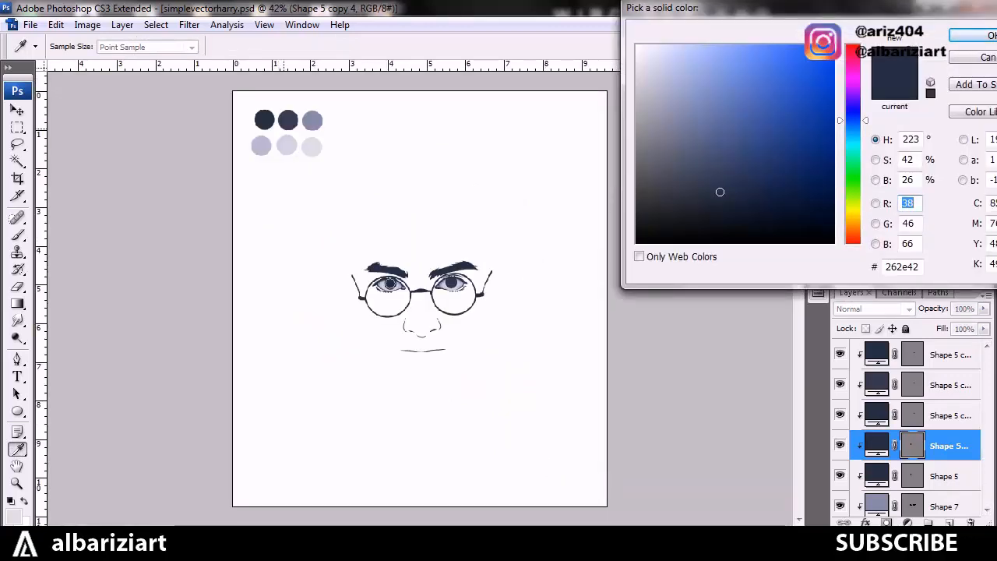
left_click(286, 120)
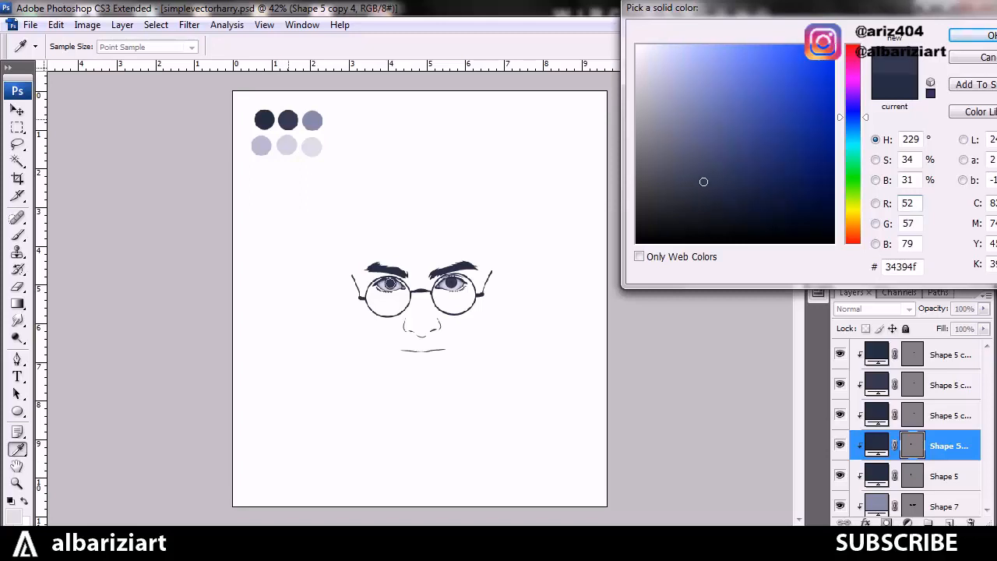
key("Return")
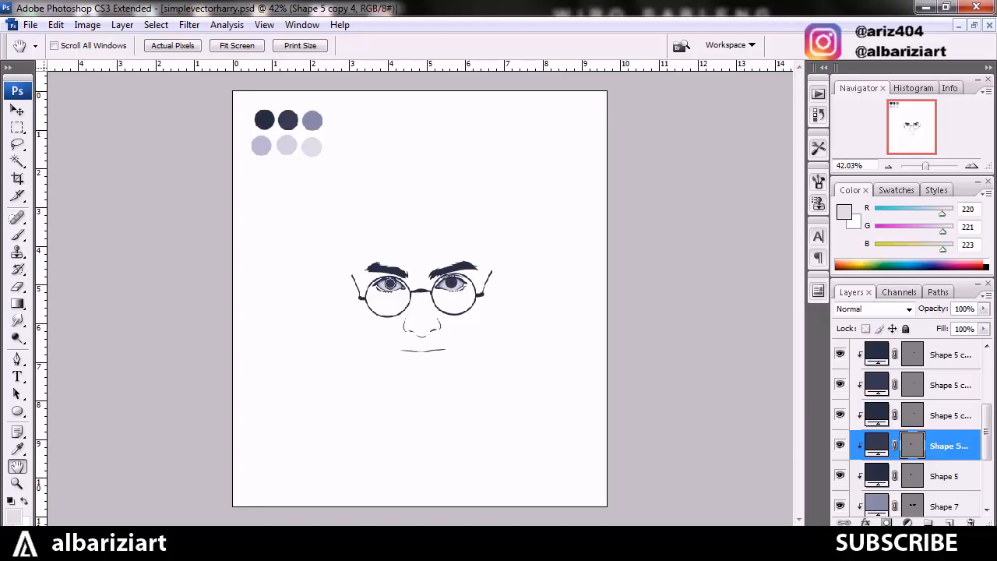
Duplicate the Shape 5 copy 4 circle and apply a clipping mask to the duplicate
key("ctrl+j")
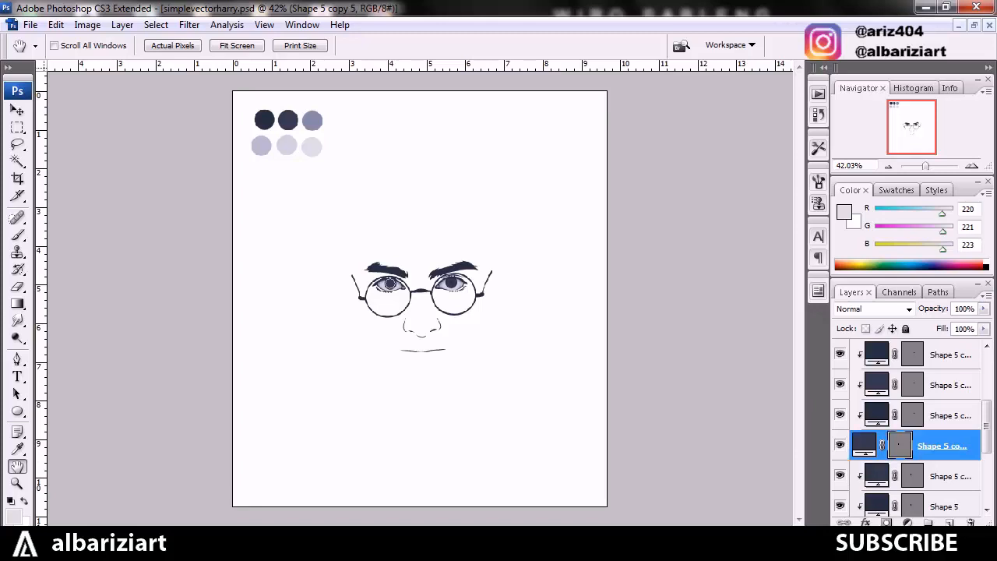
key("ctrl+plus")
key("ctrl+plus")
key("ctrl+plus")
key("ctrl+plus")
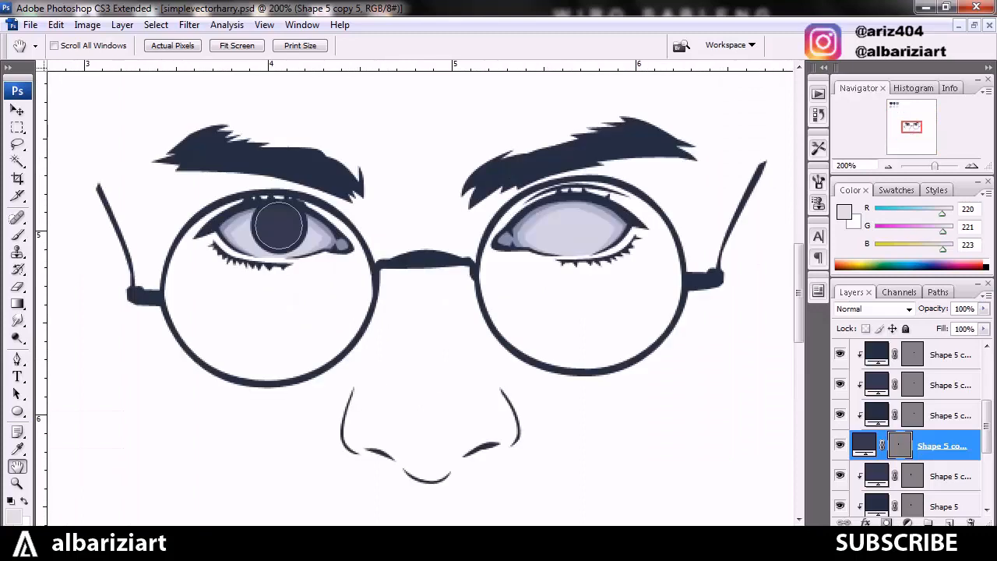
right_click(943, 444)
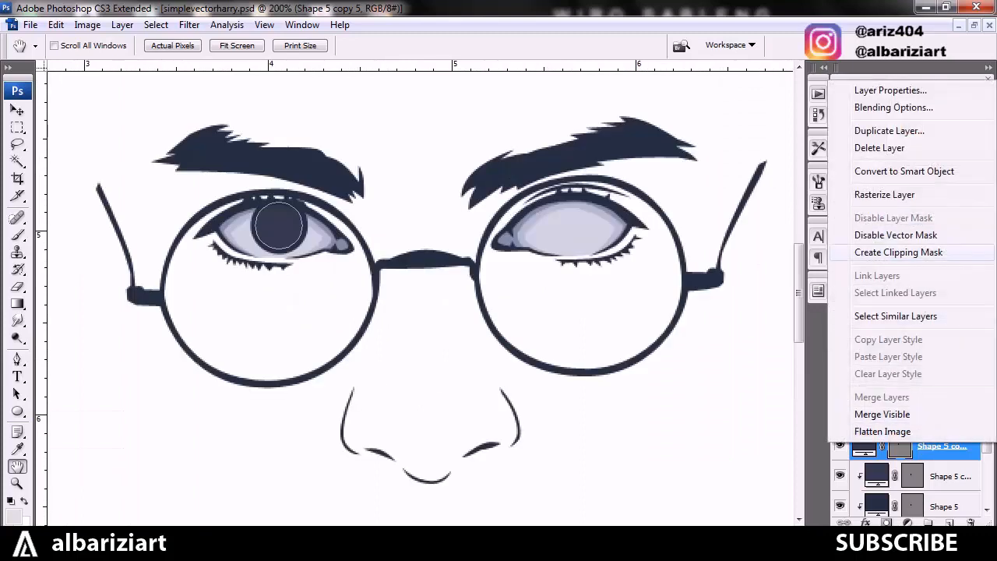
left_click(898, 251)
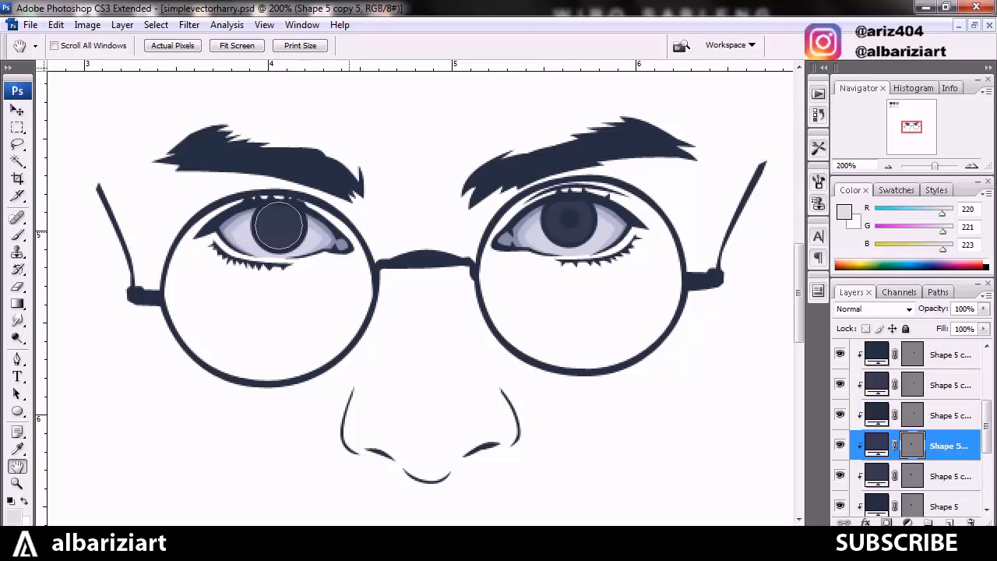
Scale the Shape 5 copy 5 circle to 51.3% and centre it inside the left-hand iris
key("ctrl+t")
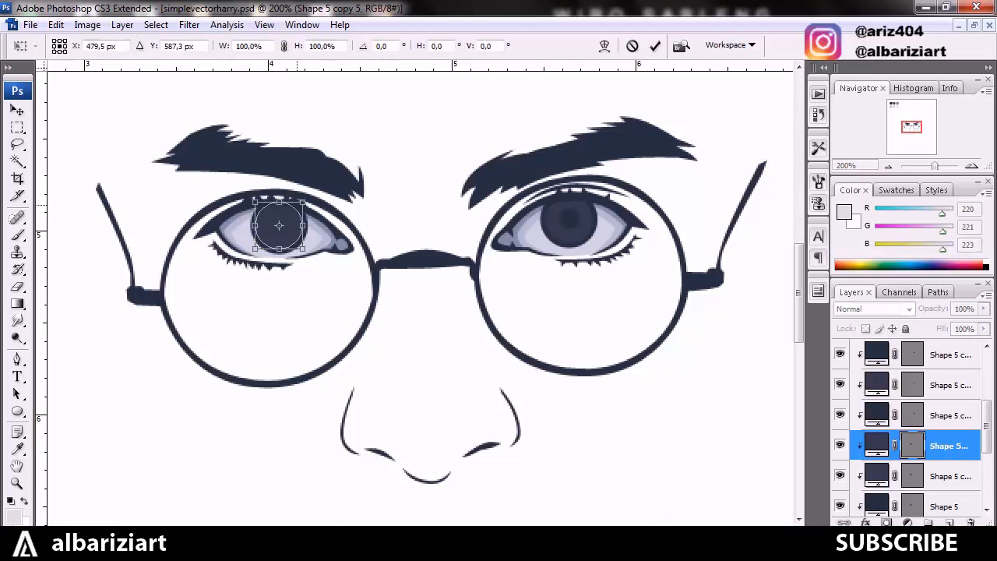
left_click_drag(303, 201, 287, 218)
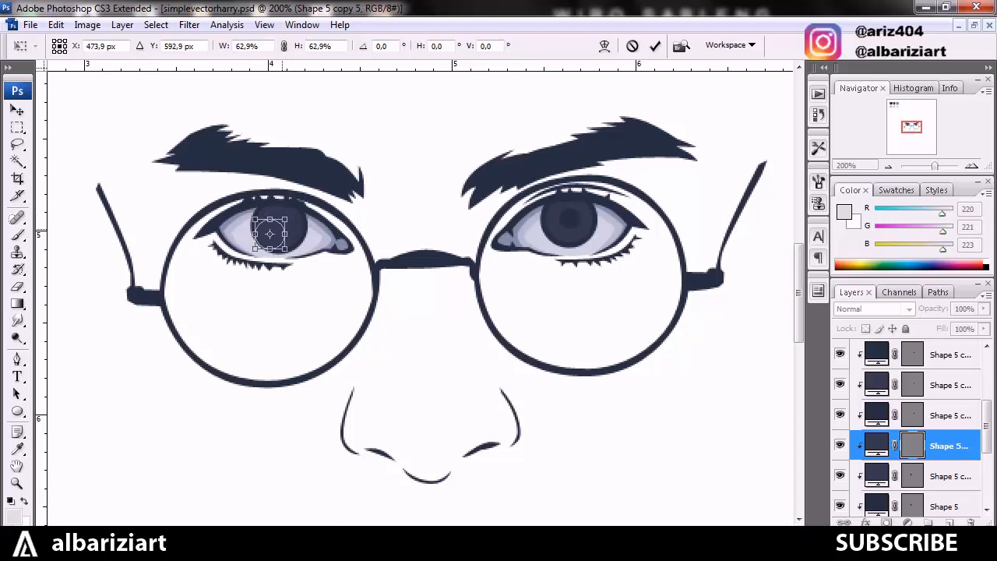
left_click_drag(287, 218, 280, 225)
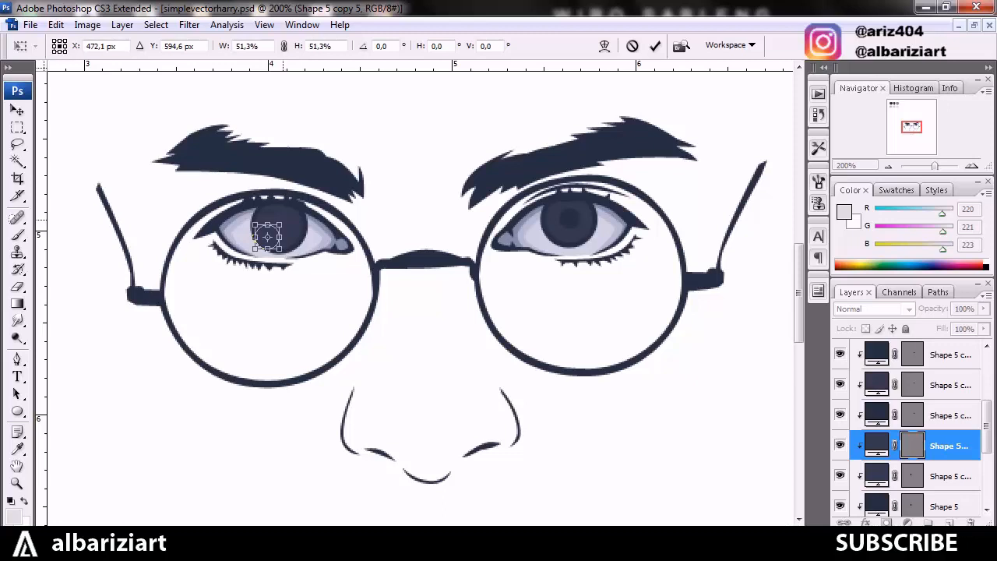
key("ctrl+z")
key("ctrl+z")
key("Right")
key("Right")
key("Right")
key("Right")
key("Right")
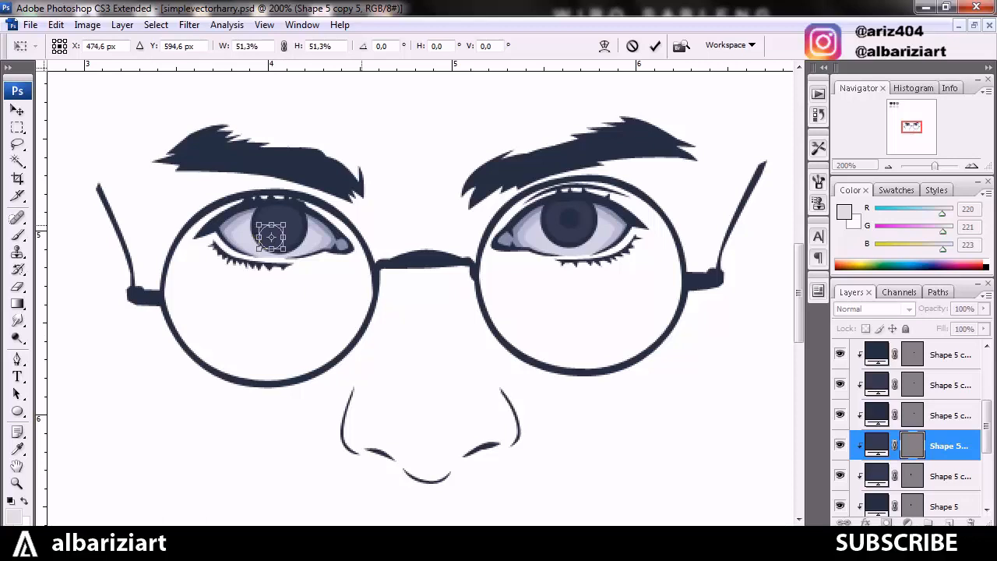
key("Right")
key("Right")
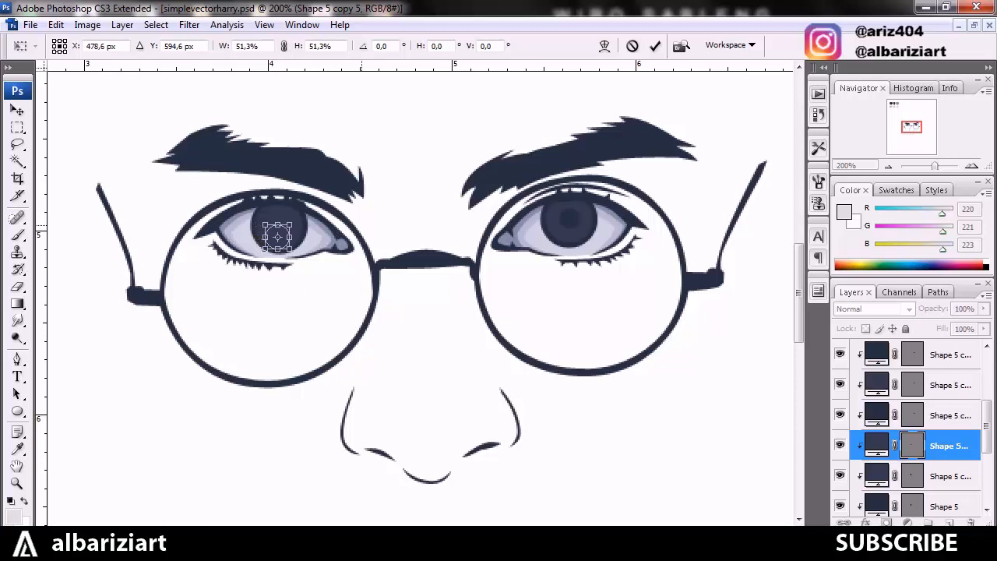
key("Up")
key("Up")
key("Up")
key("Up")
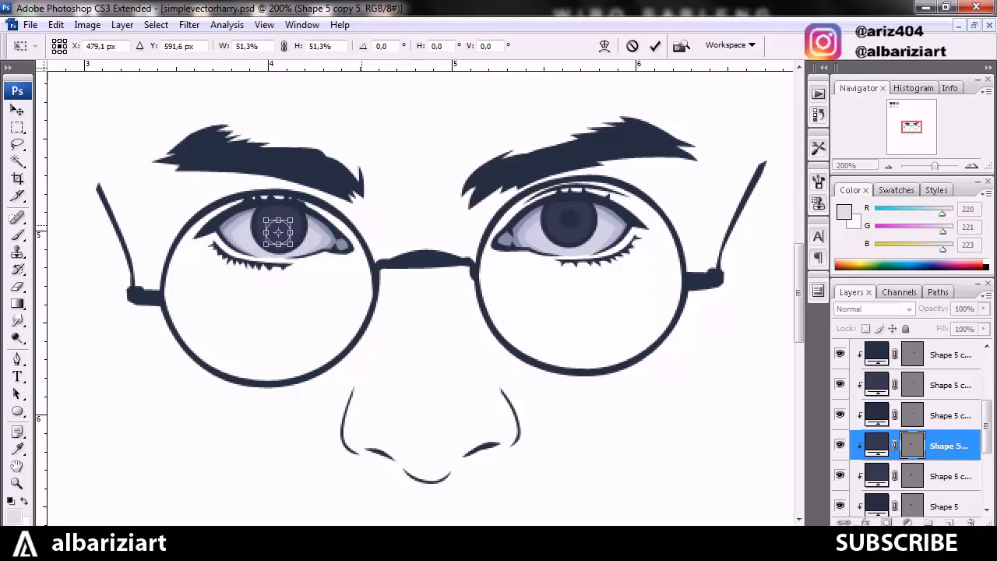
key("Up")
key("Up")
key("Right")
key("Up")
key("Return")
key("h")
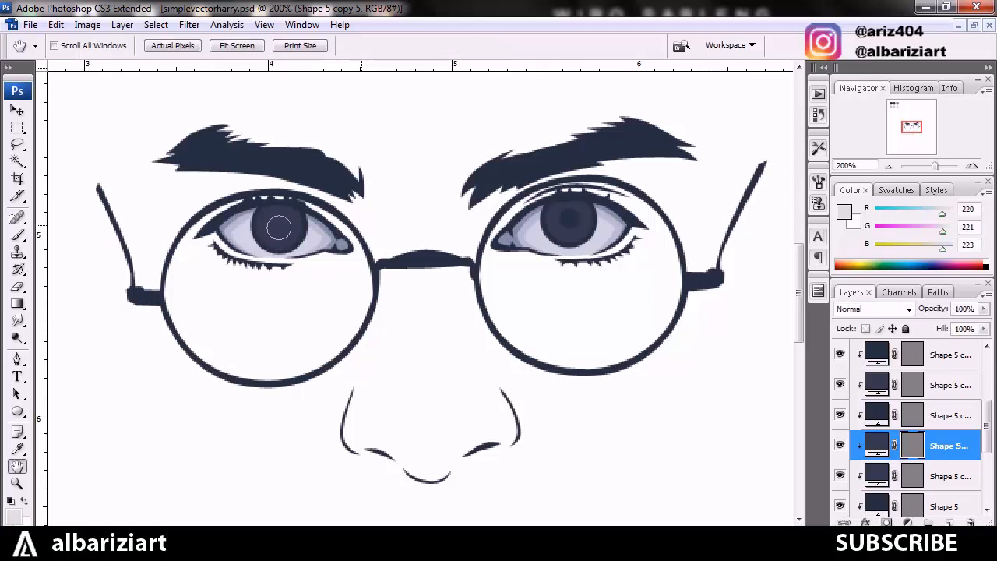
Show the Background copy photo and scale the Shape 5 copy 5 circle to 87.1% to fit the left-hand pupil
left_click(986, 380)
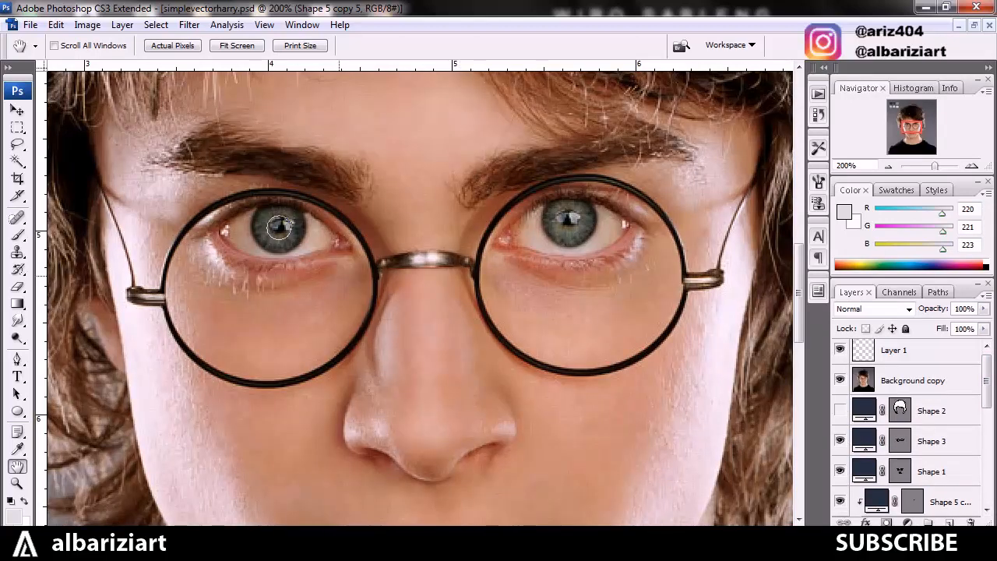
key("v")
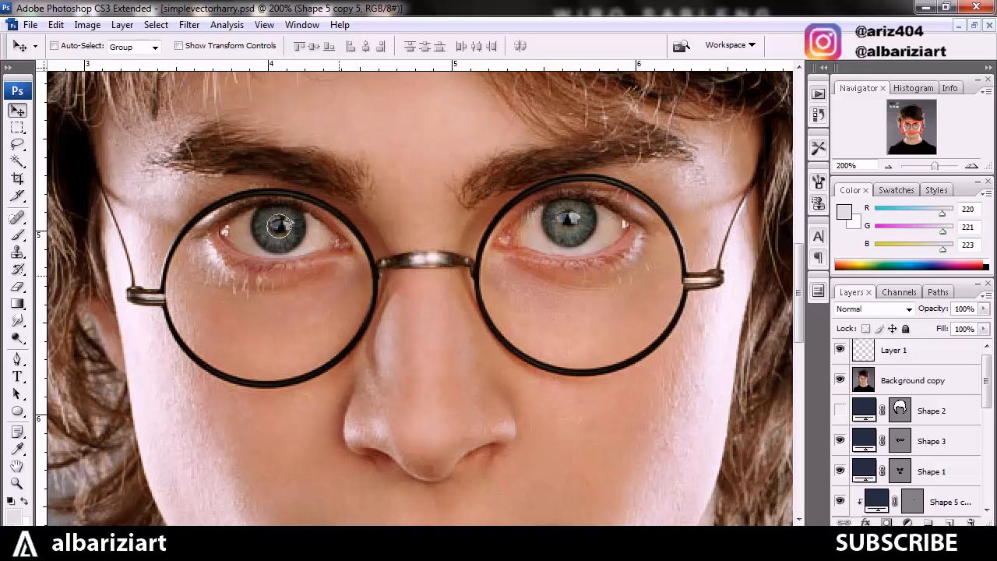
key("ctrl+t")
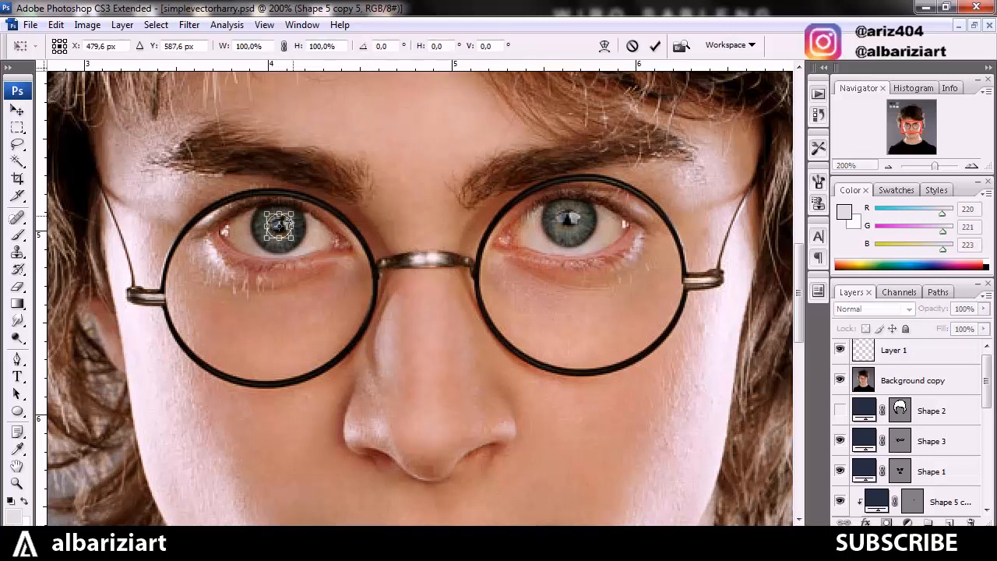
left_click_drag(294, 211, 285, 225)
key("Right")
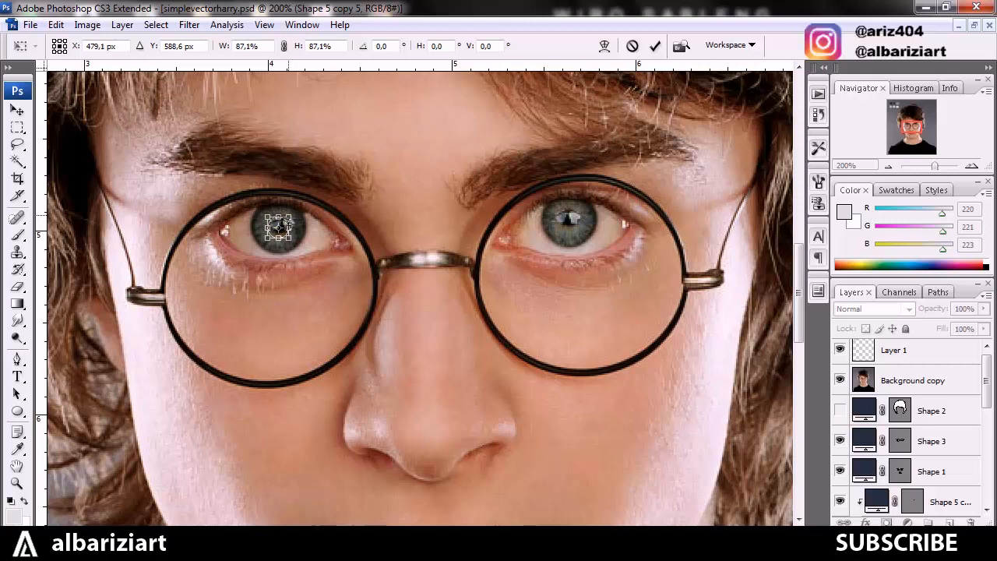
key("Return")
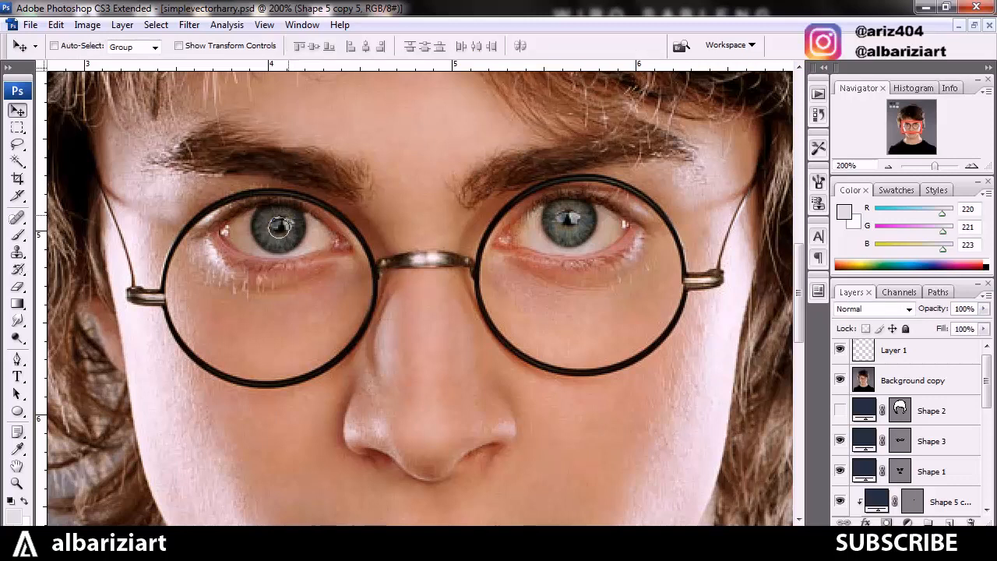
Move the Shape 5 copy 5 circle slightly to align it with the left-hand pupil in the photo
left_click_drag(279, 227, 282, 226)
left_click_drag(281, 227, 281, 227)
left_click_drag(277, 226, 275, 225)
key("Up")
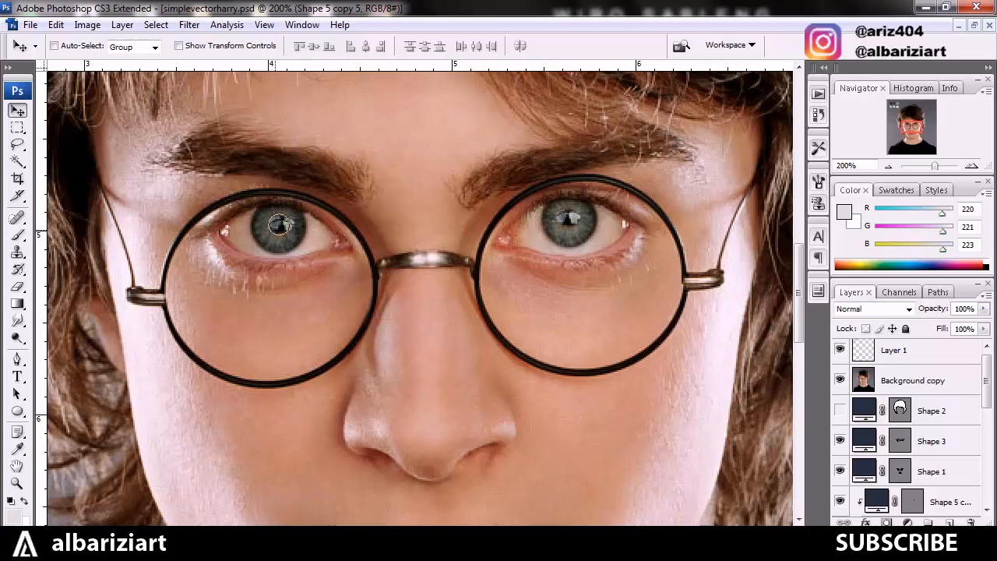